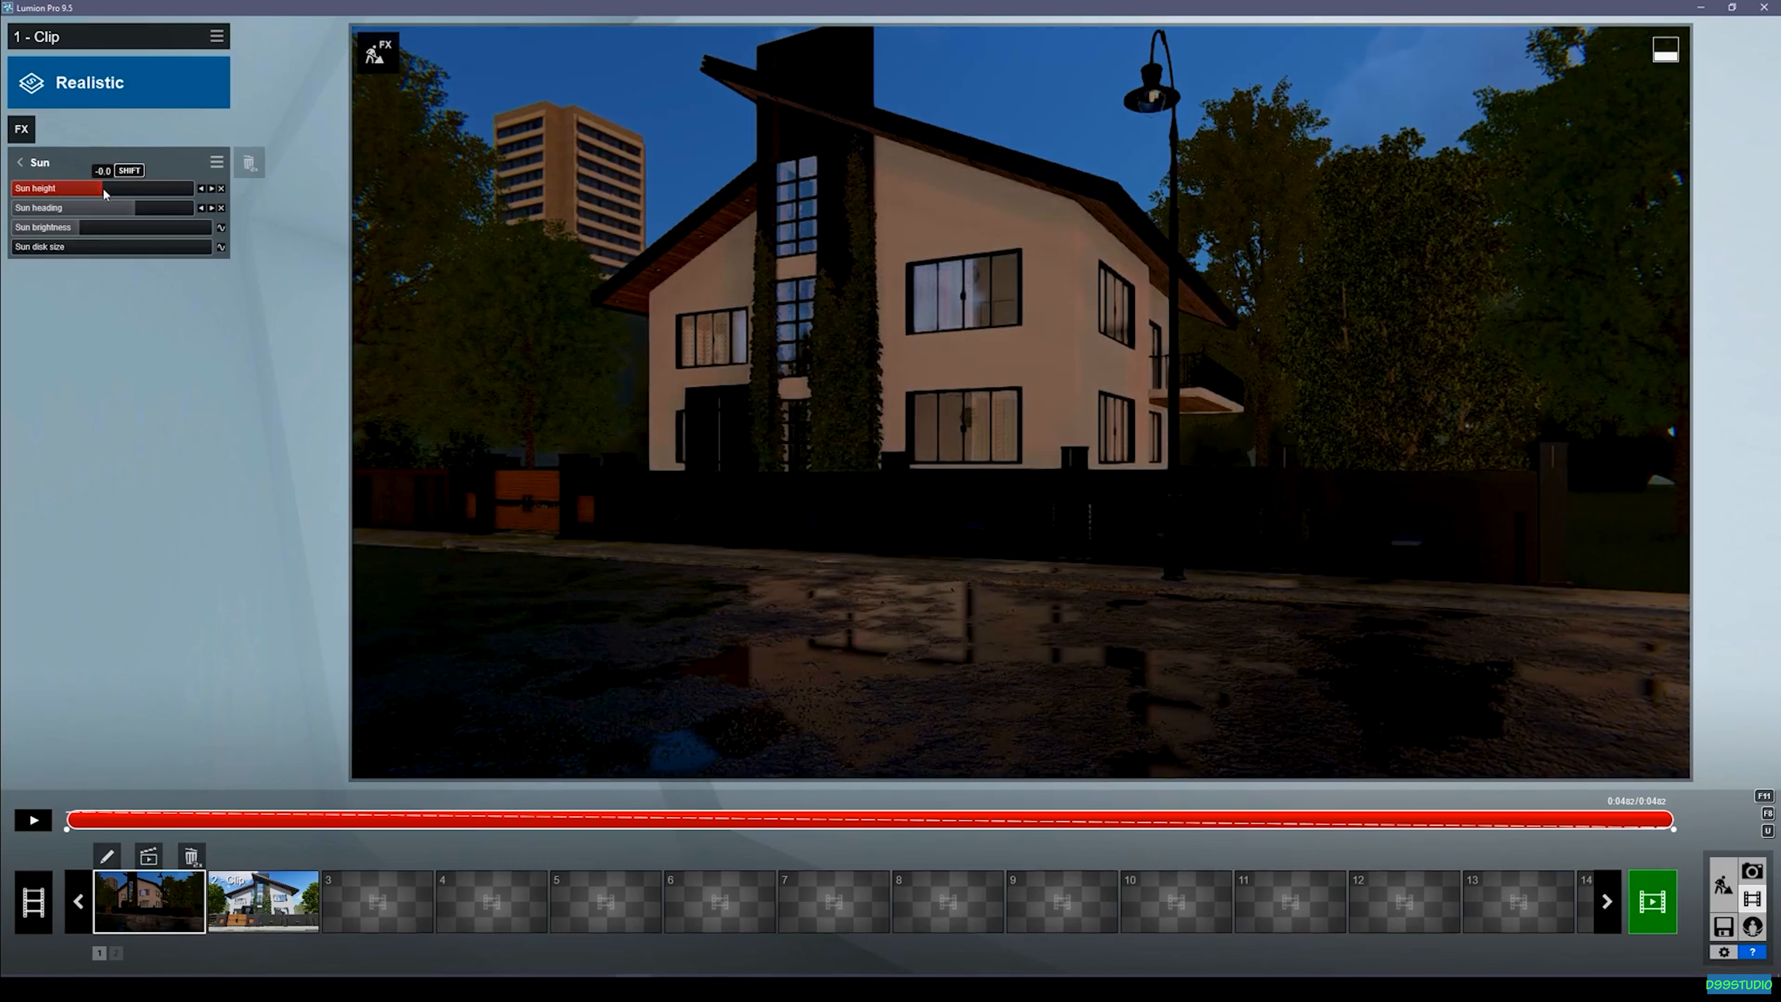
Lower the sun height slightly at the clip's end and preview the clip's lighting.
left_click_drag(102, 190, 100, 188)
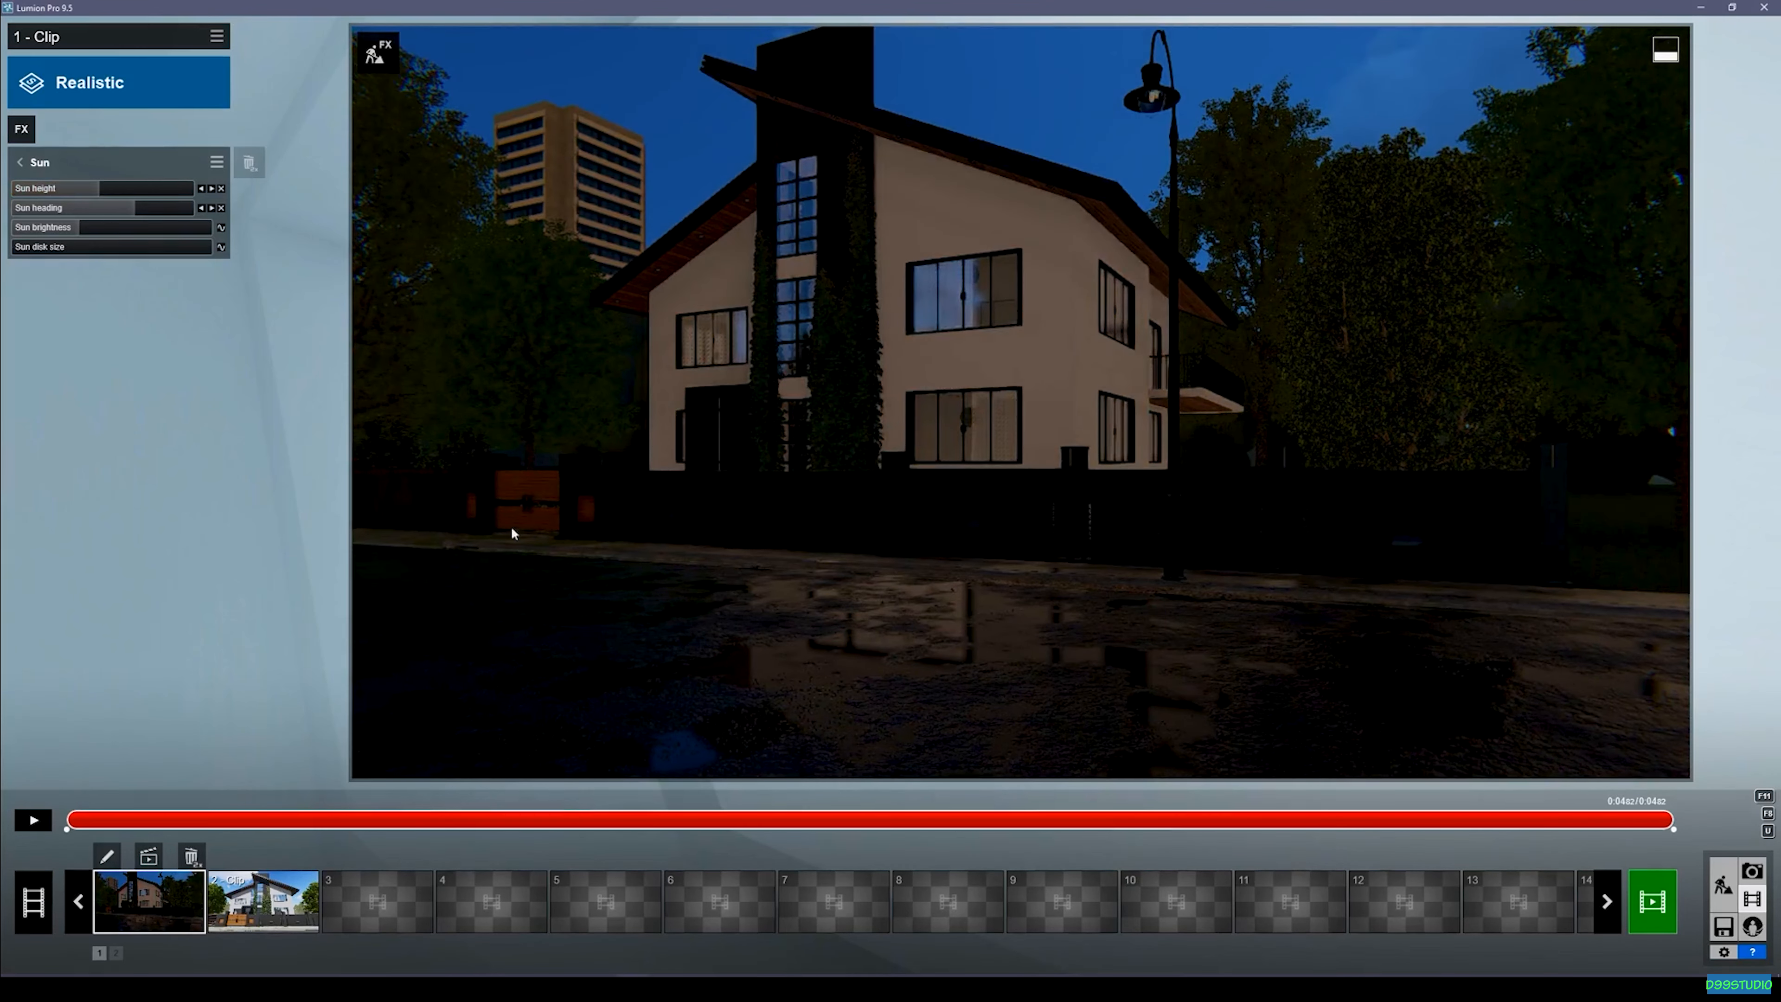
left_click(42, 820)
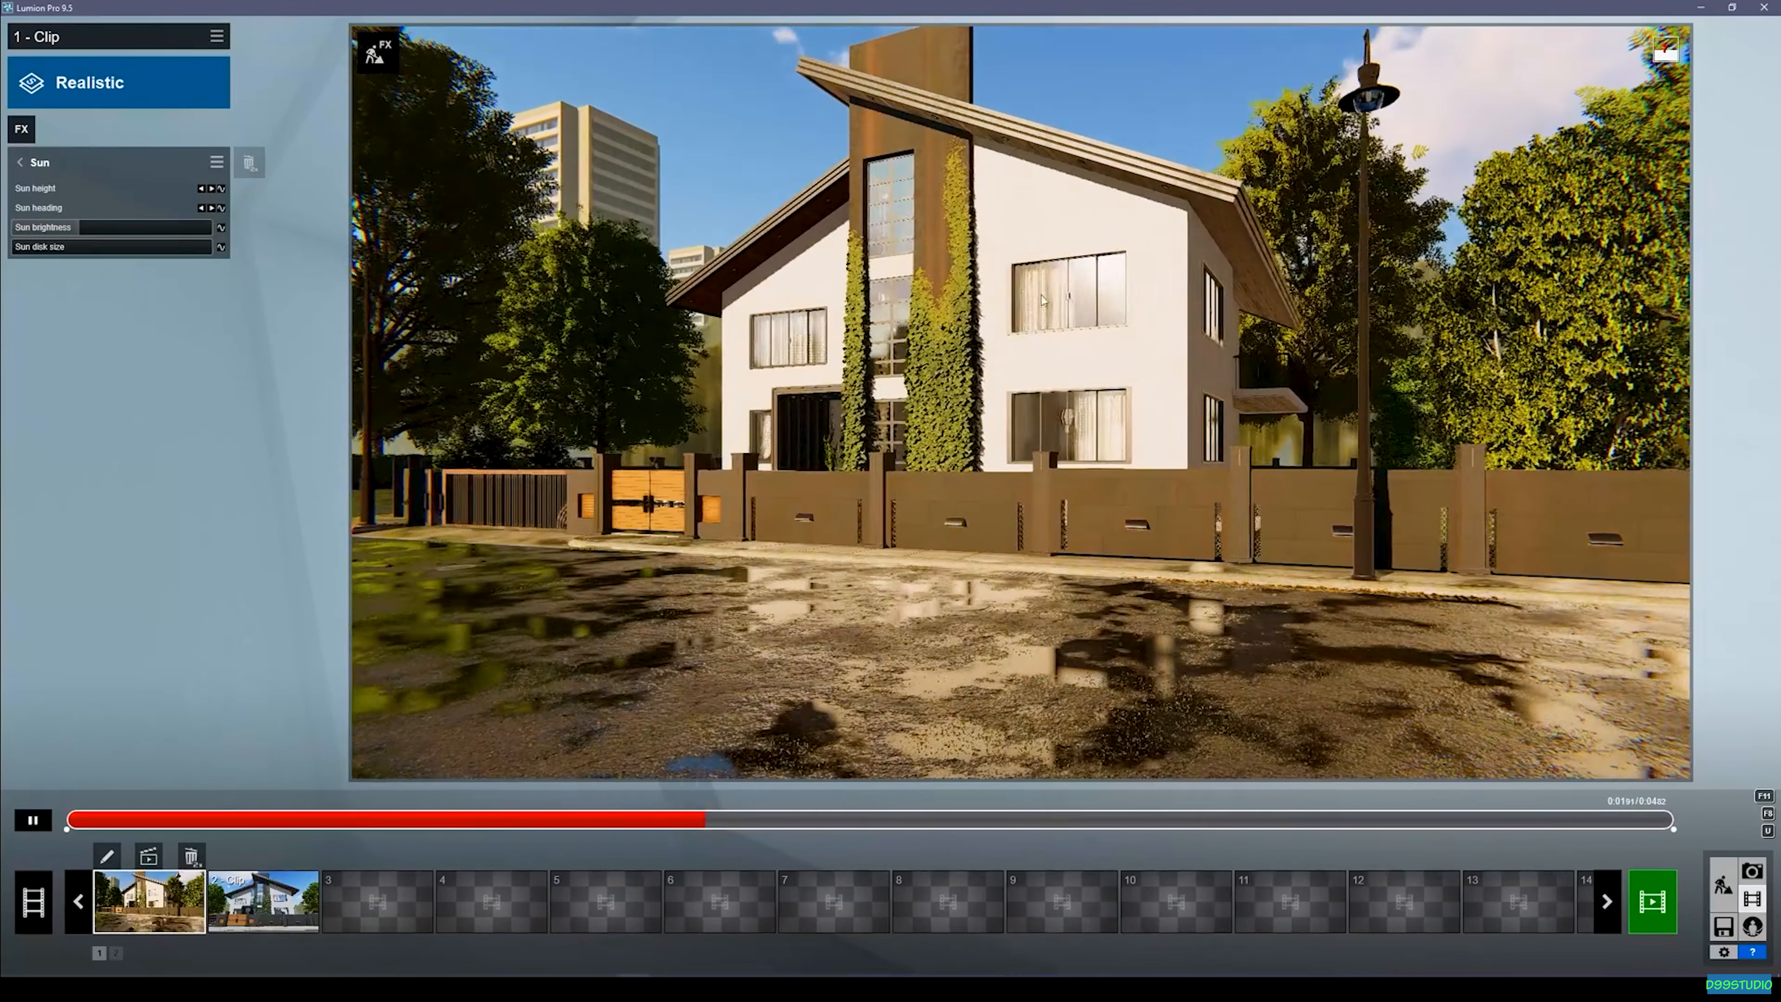
left_click(34, 820)
Around the middle of the clip, keyframe a shifted sun heading and a sun height lowered to nightfall.
left_click(894, 819)
left_click(221, 208)
left_click_drag(154, 208, 121, 208)
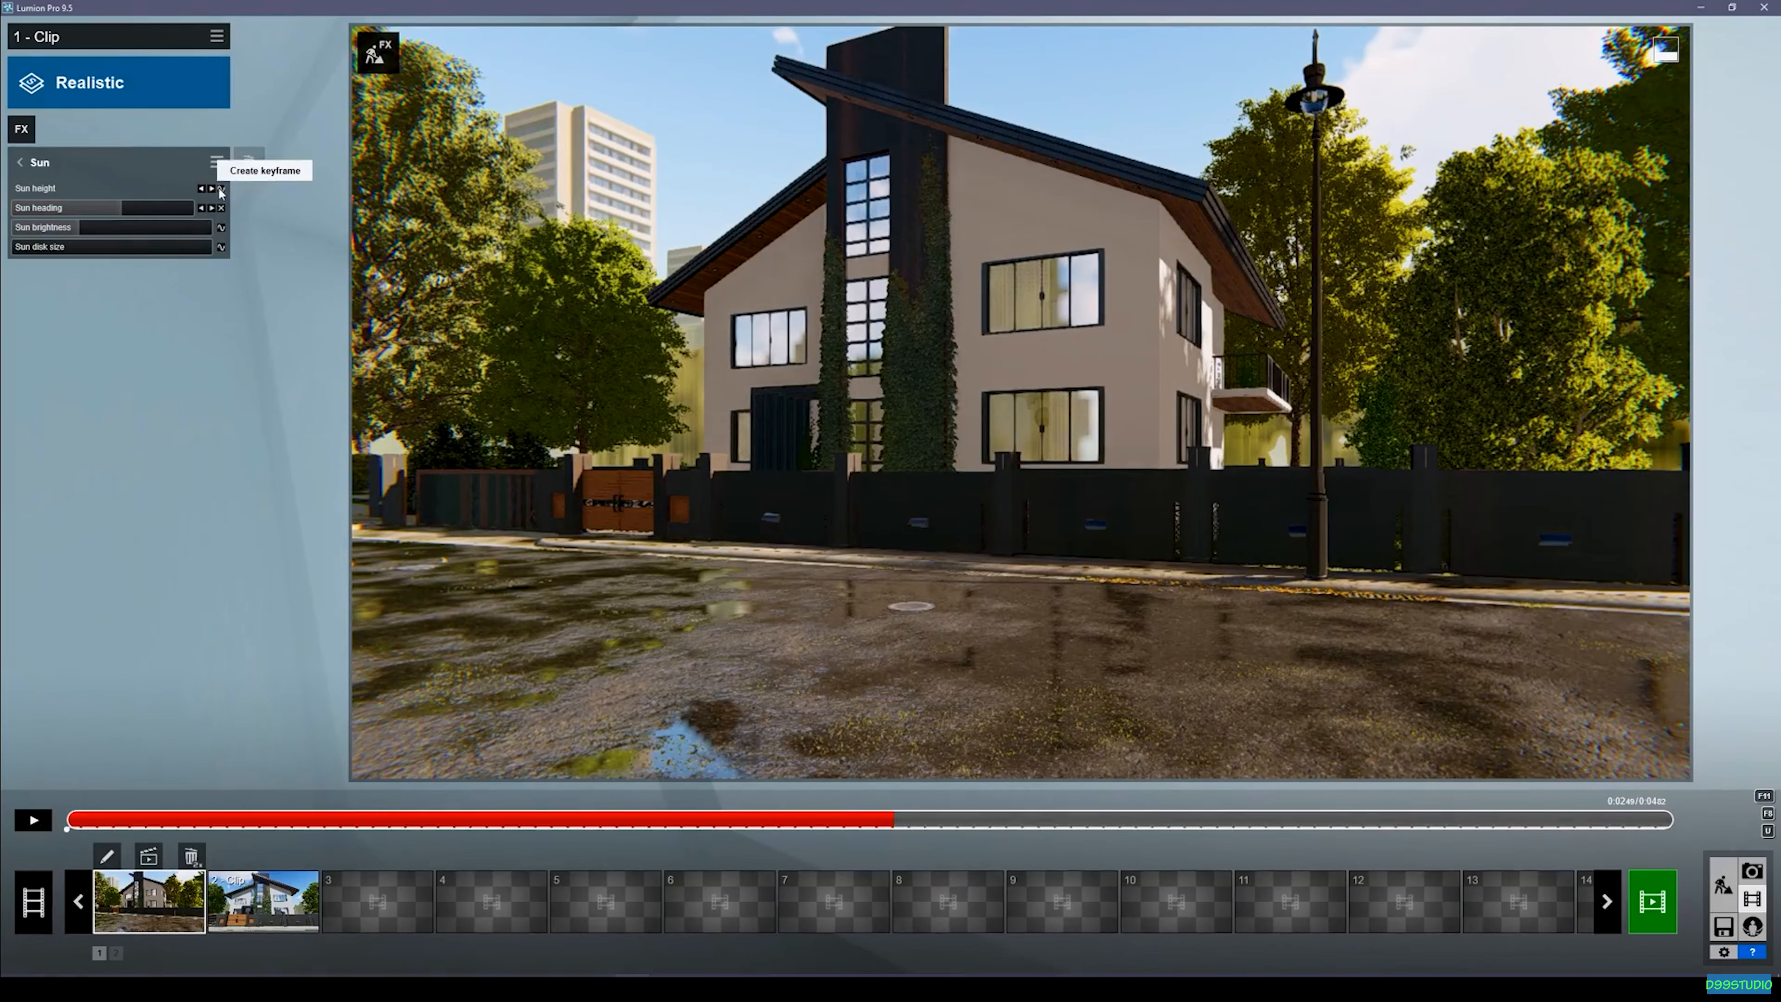
left_click_drag(131, 189, 103, 191)
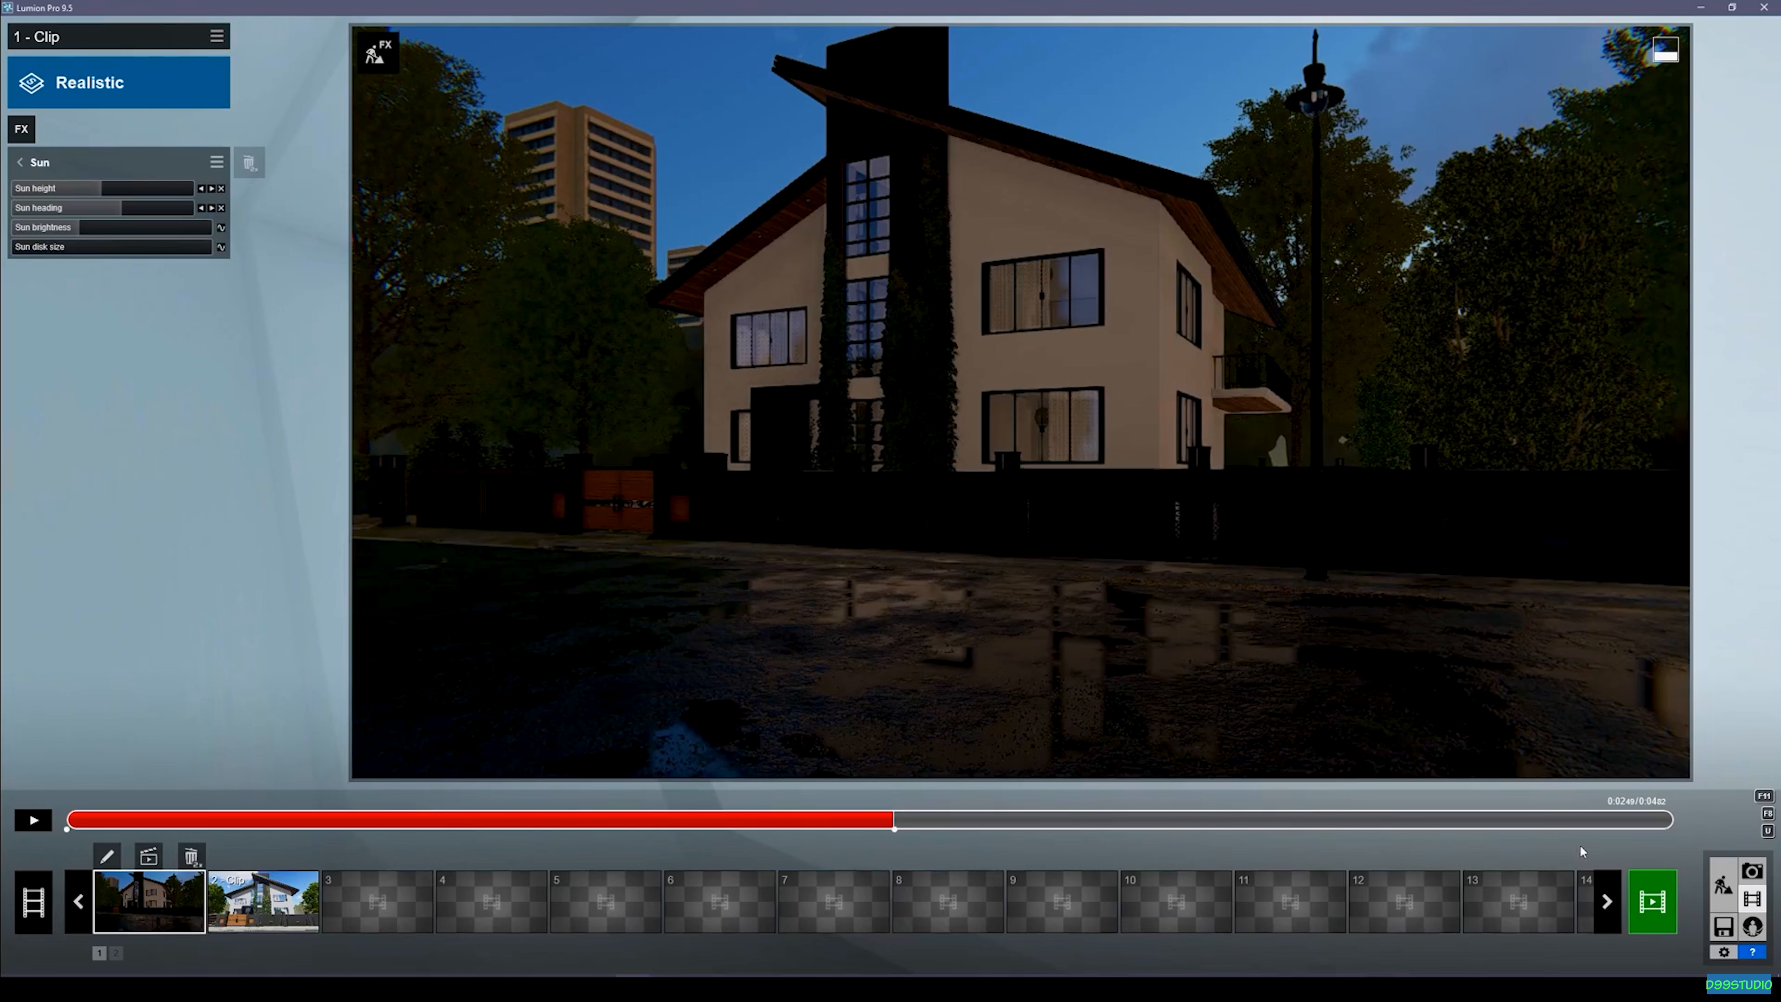
left_click_drag(102, 190, 99, 191)
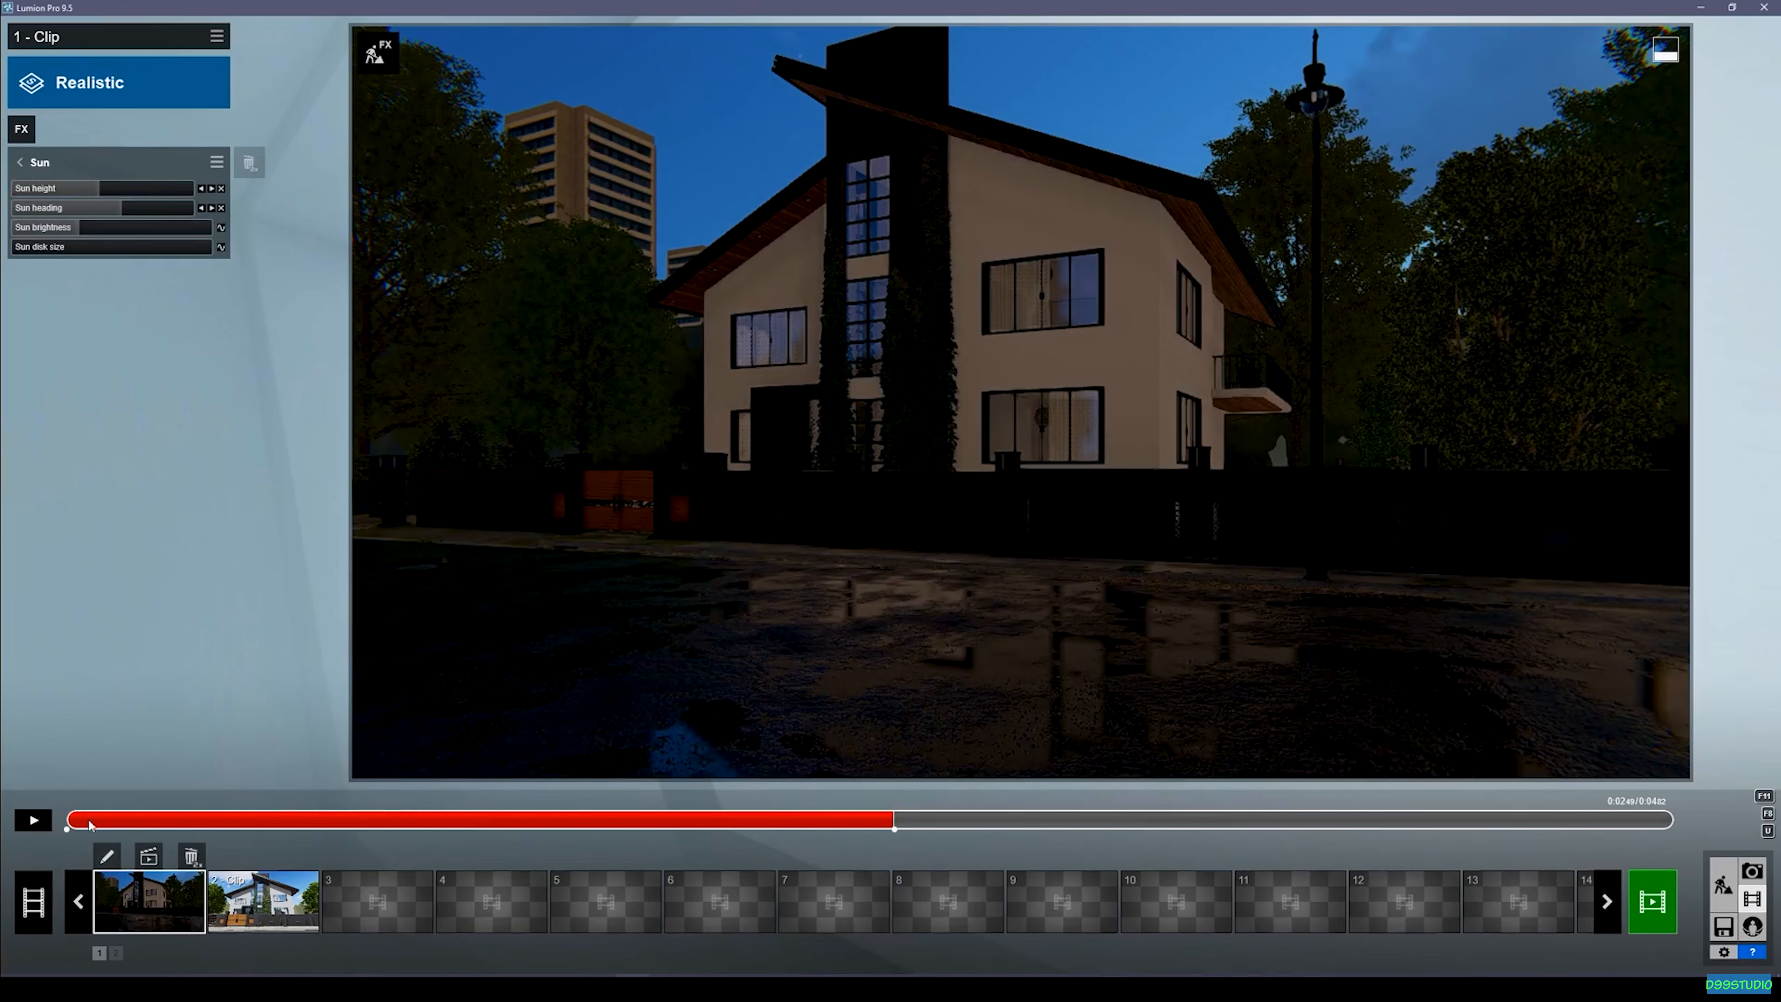
Play the clip again to review the day-to-night transition.
left_click(38, 826)
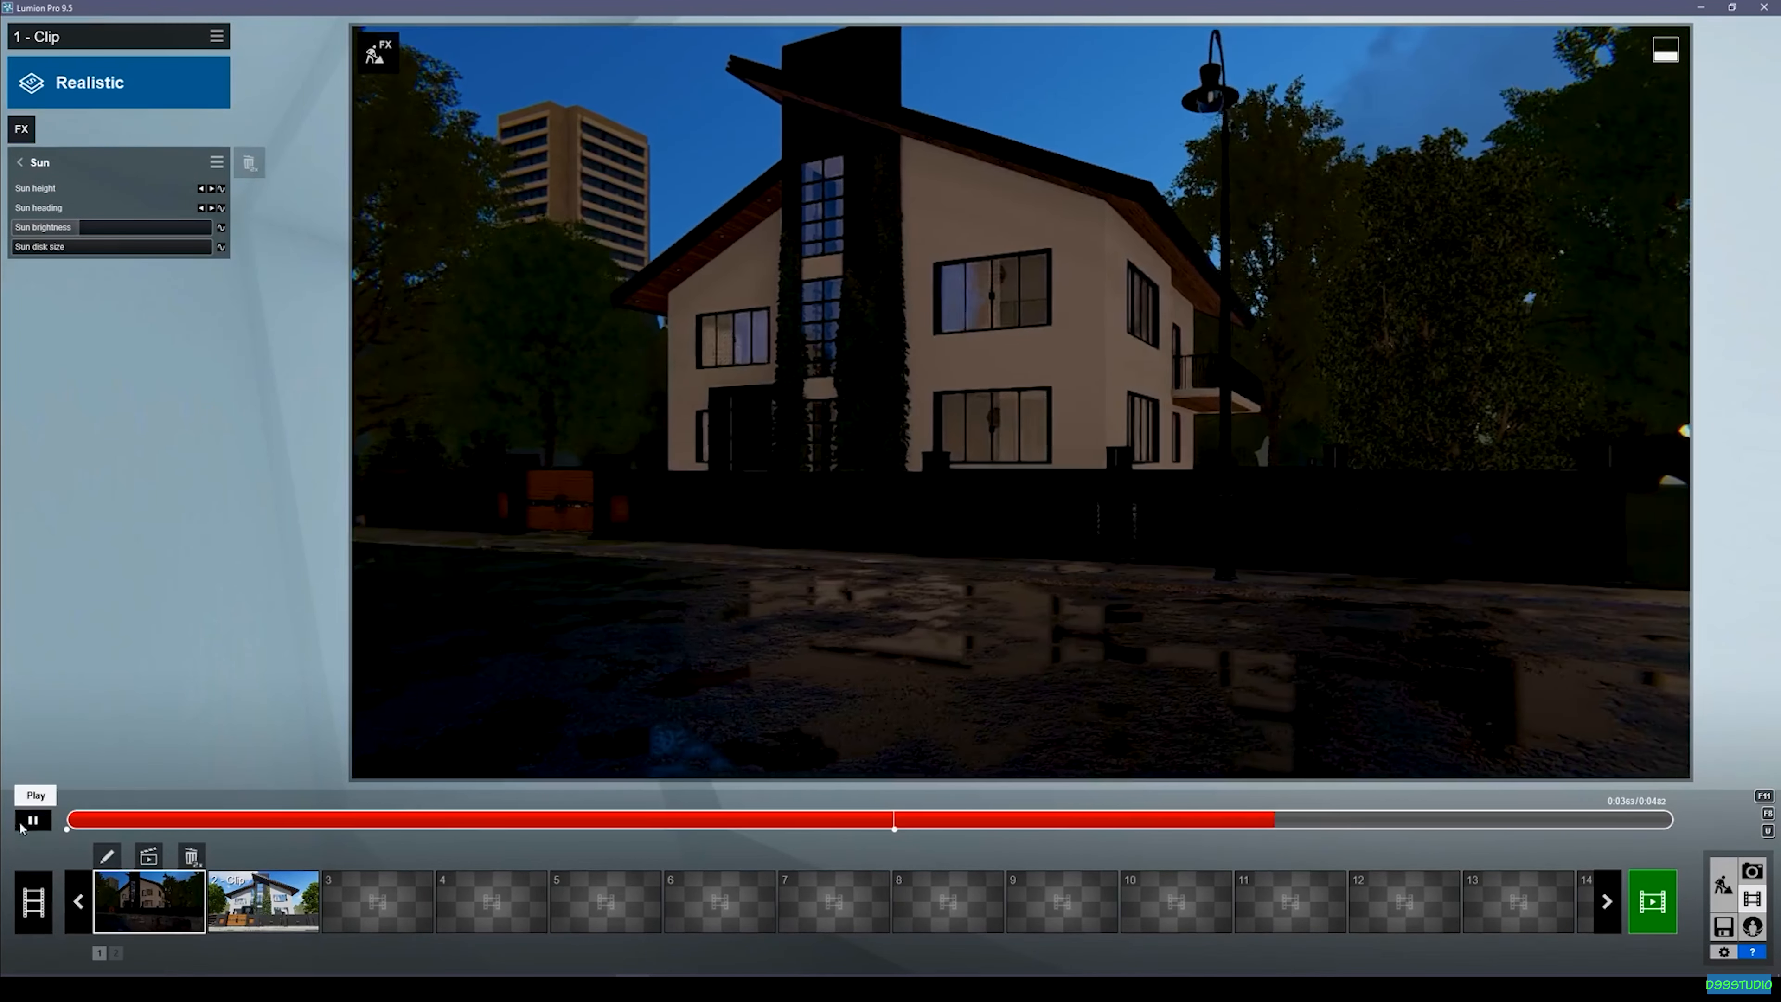
left_click(91, 822)
left_click(33, 820)
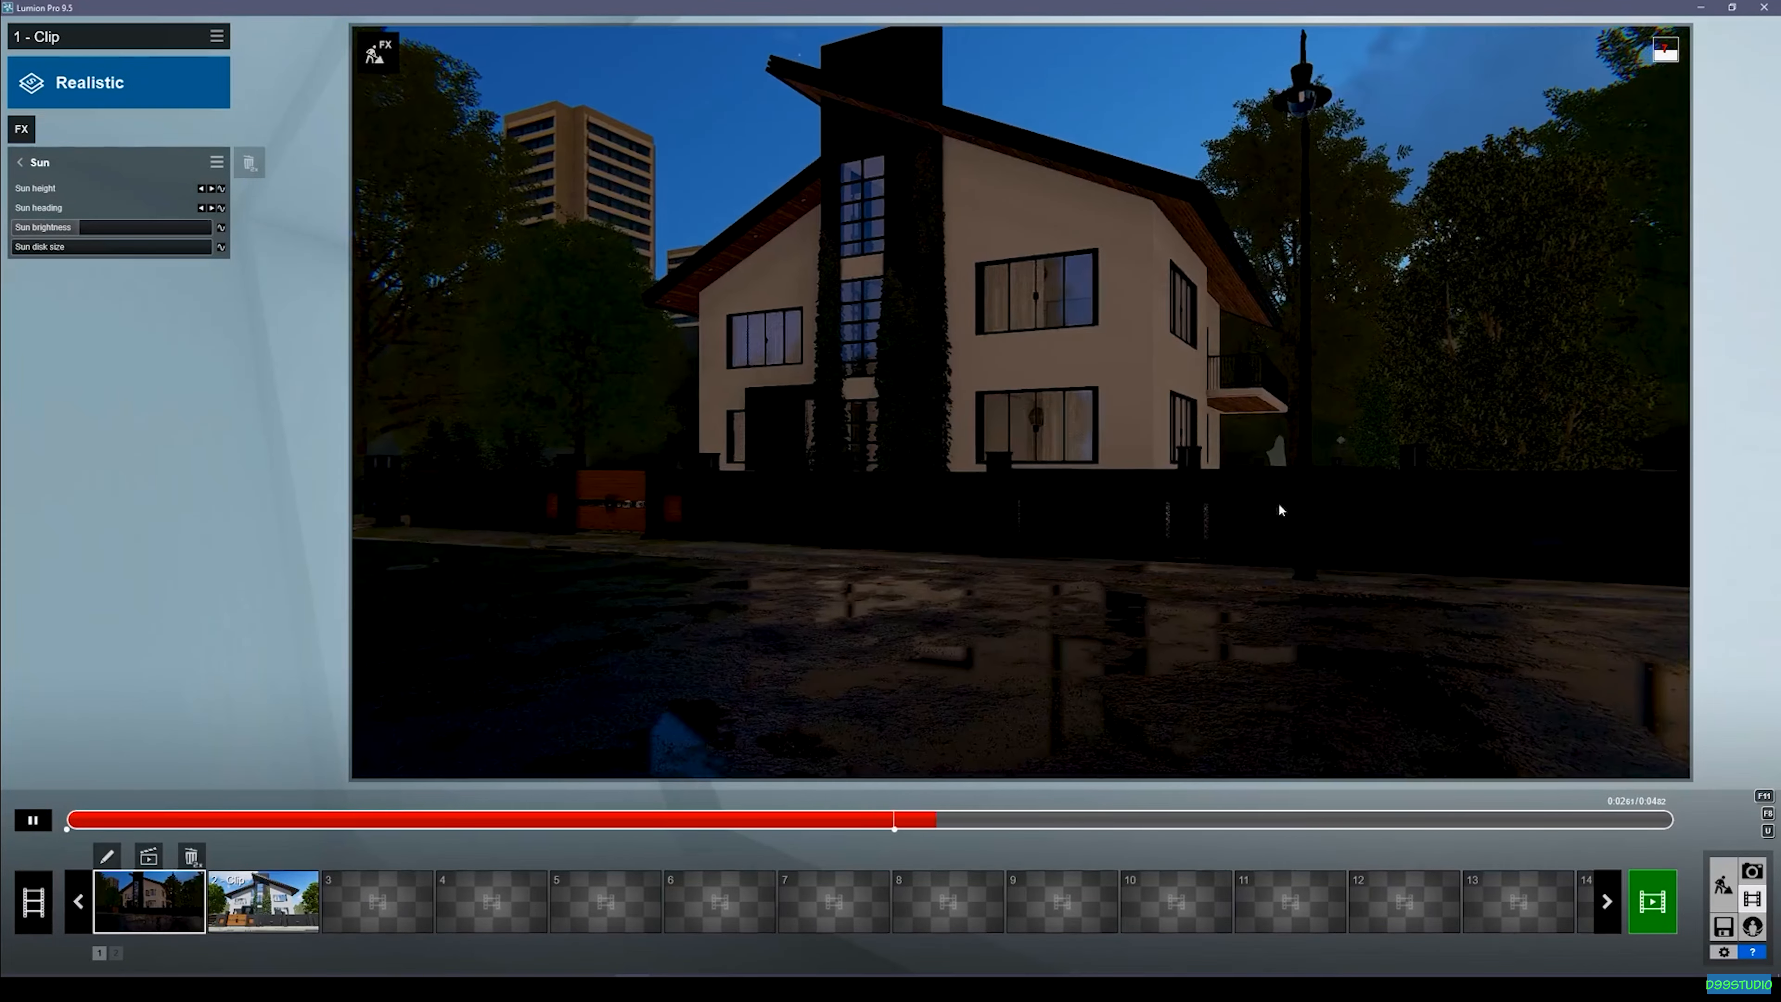
left_click(33, 820)
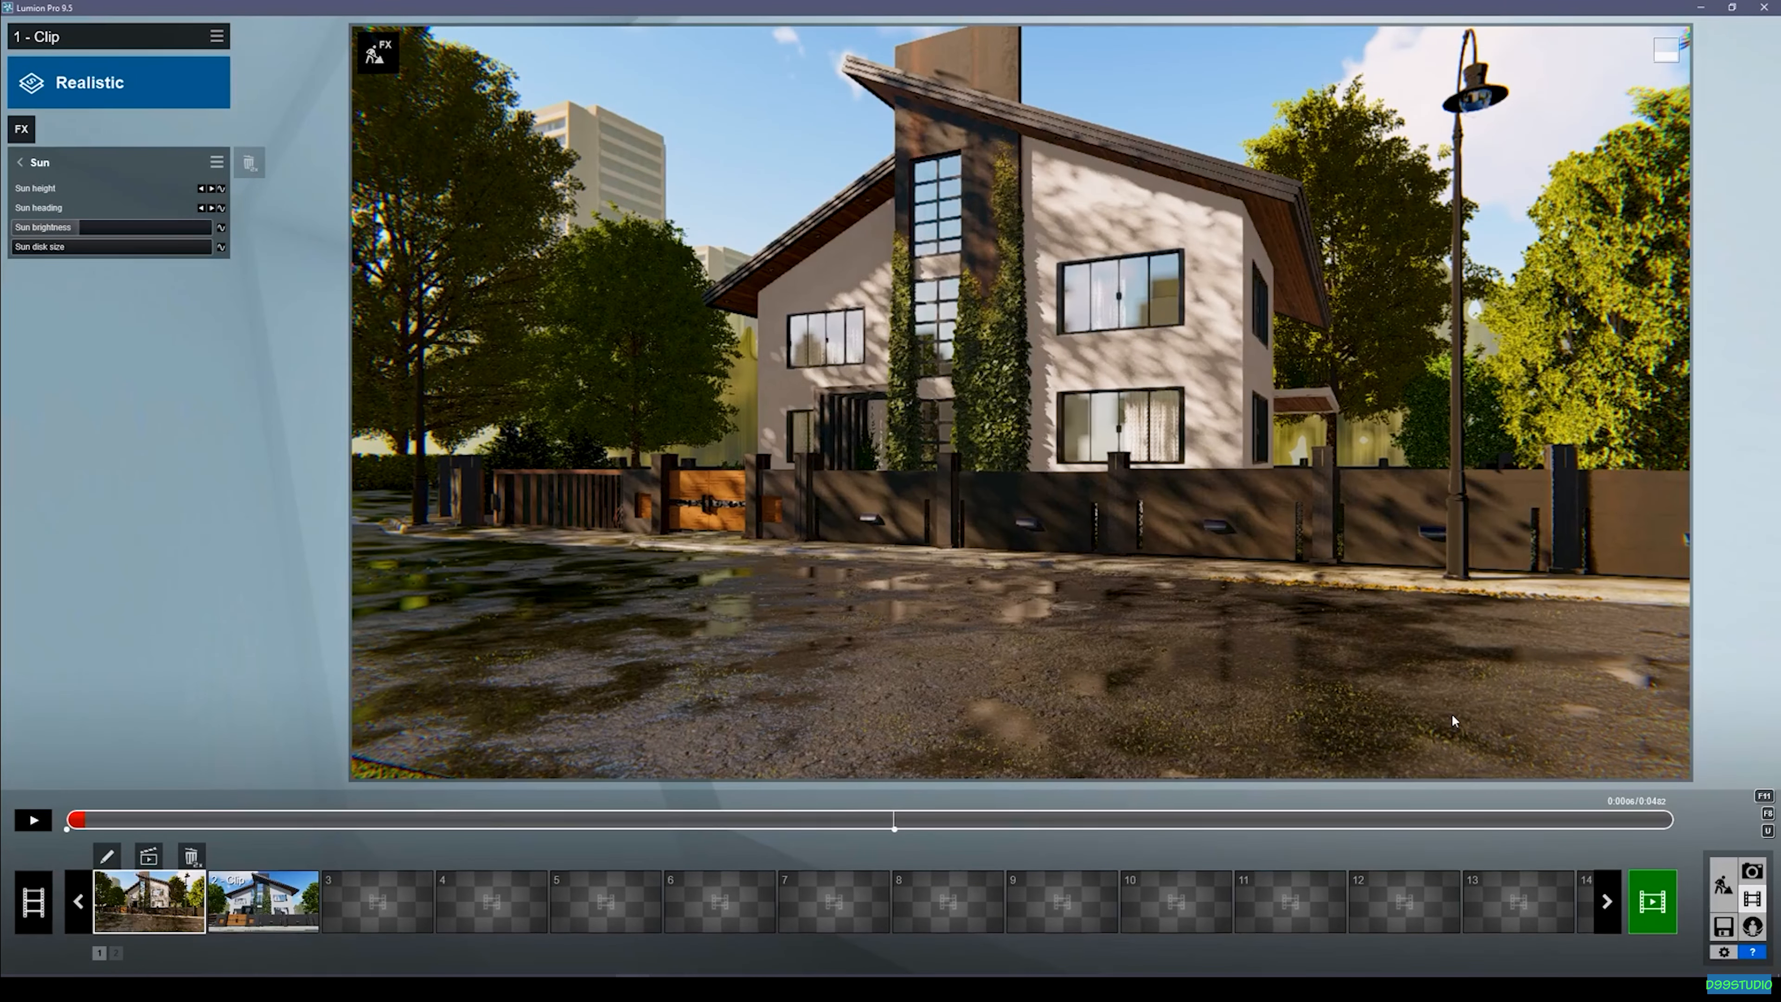
Return to the build scene, choose the Lamp30 spotlight, and go inside the ground-floor room with the pendant lamp.
left_click(1724, 883)
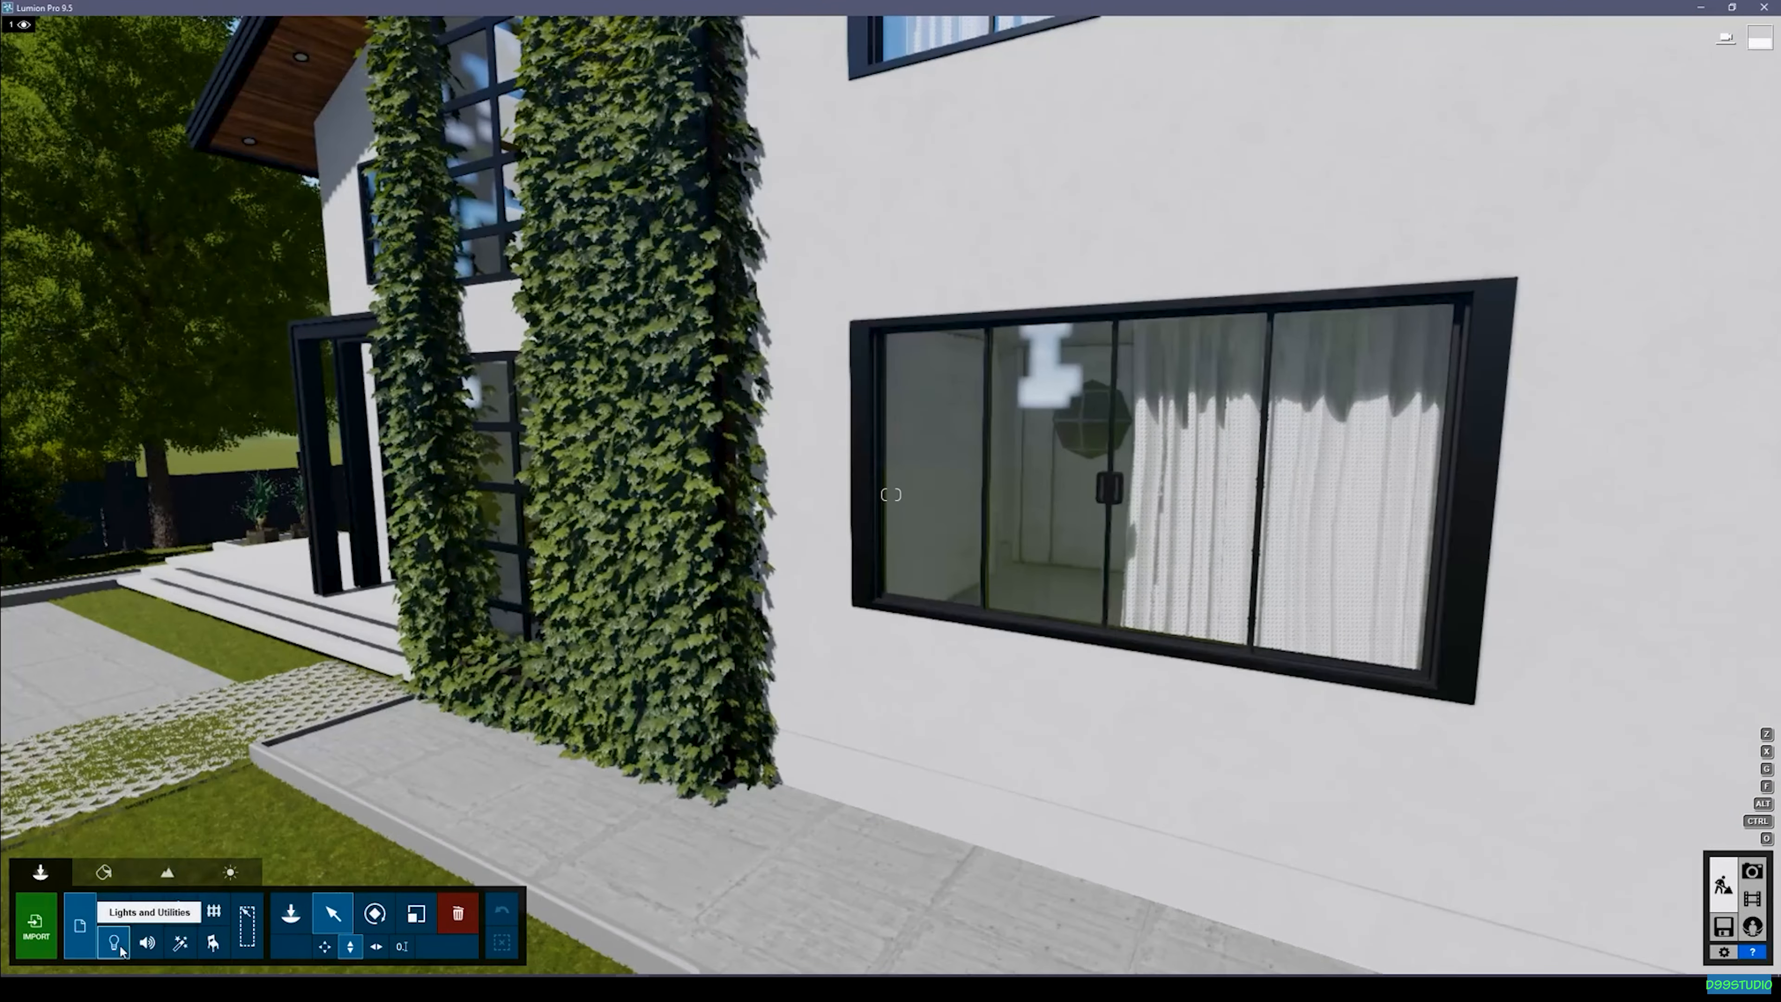
left_click(122, 944)
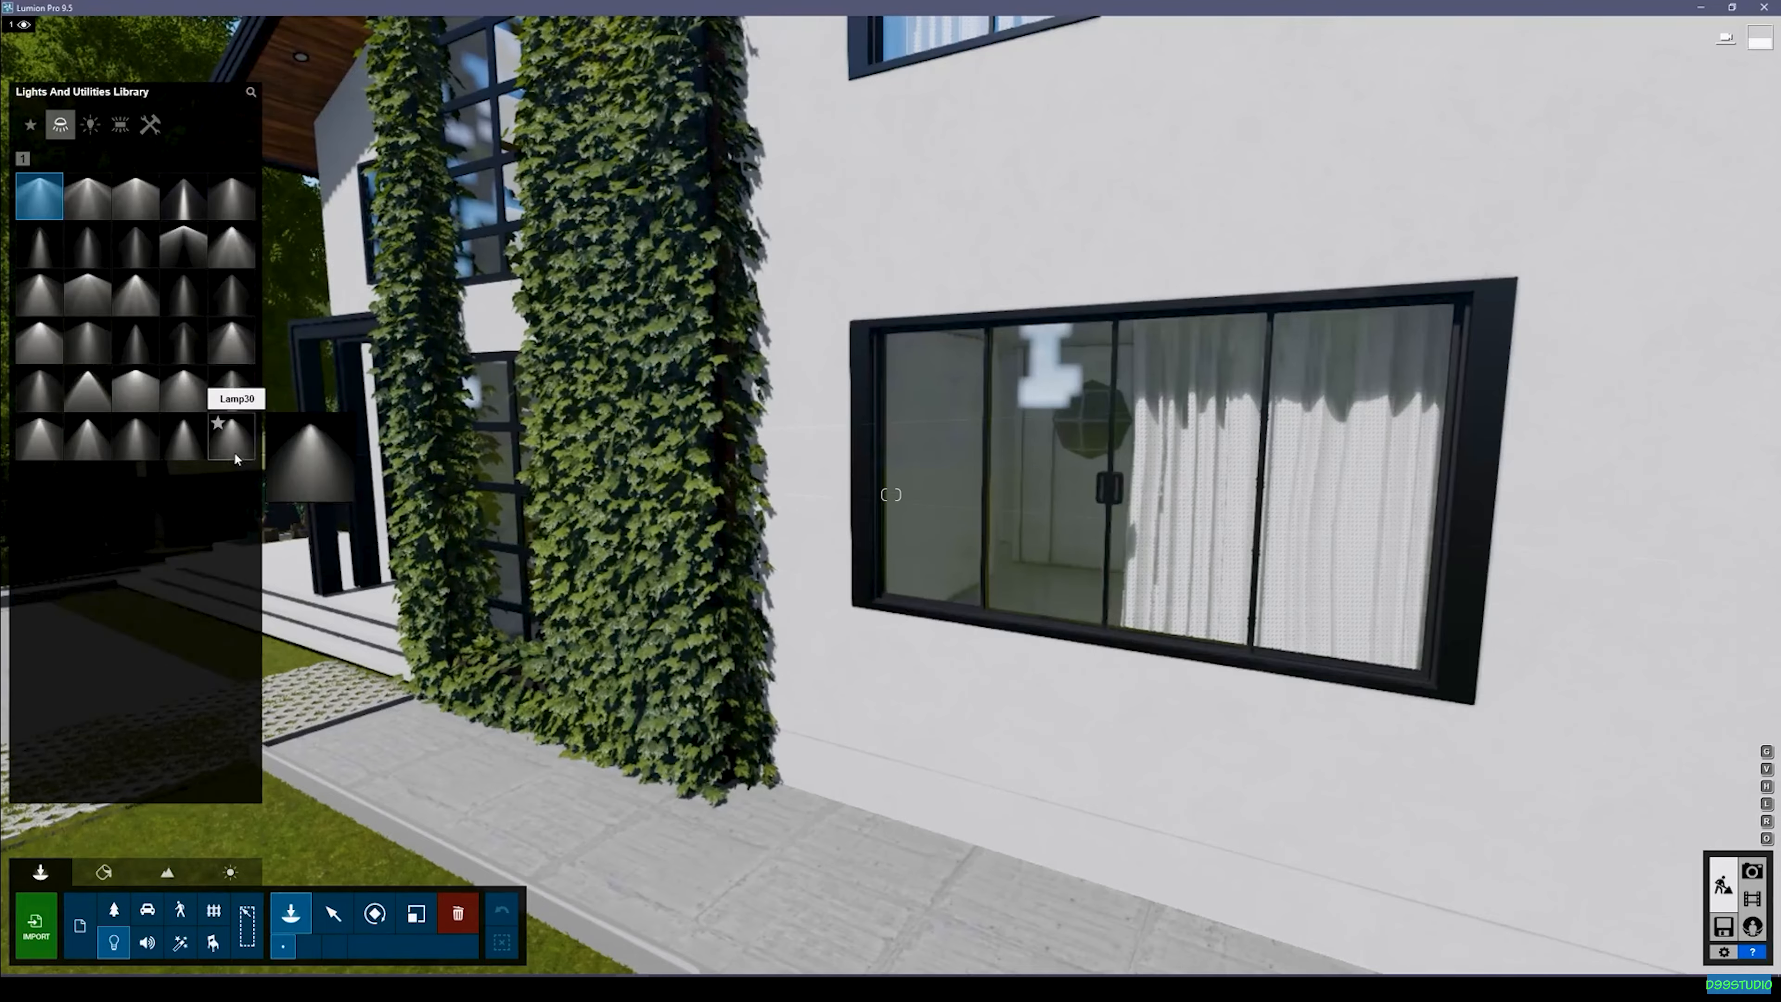
key("a")
right_click_drag(743, 536, 954, 435)
key("w")
mouse_move(891, 494)
right_mouse_down()
mouse_move(911, 561)
mouse_move(974, 492)
mouse_move(1052, 477)
mouse_move(996, 519)
mouse_move(1122, 519)
mouse_move(912, 491)
mouse_move(1017, 498)
mouse_move(891, 505)
right_mouse_up()
key("w")
key("w")
key("s")
left_click(103, 881)
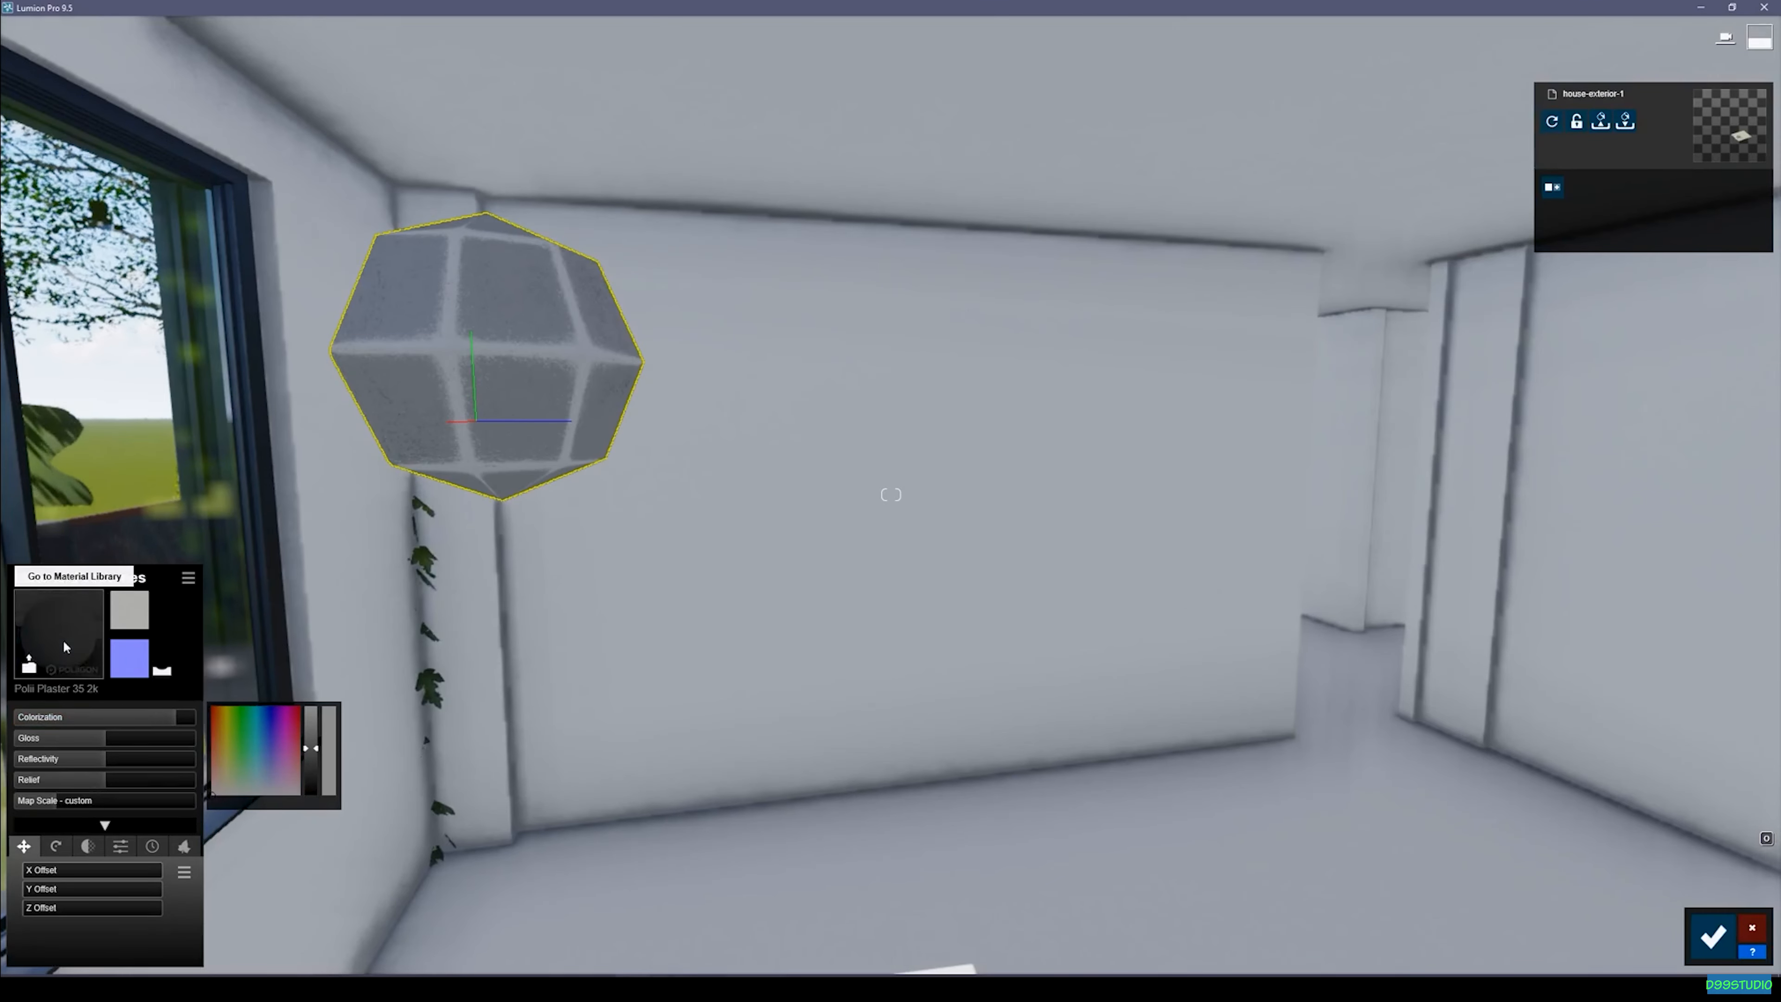
key("a")
key("d")
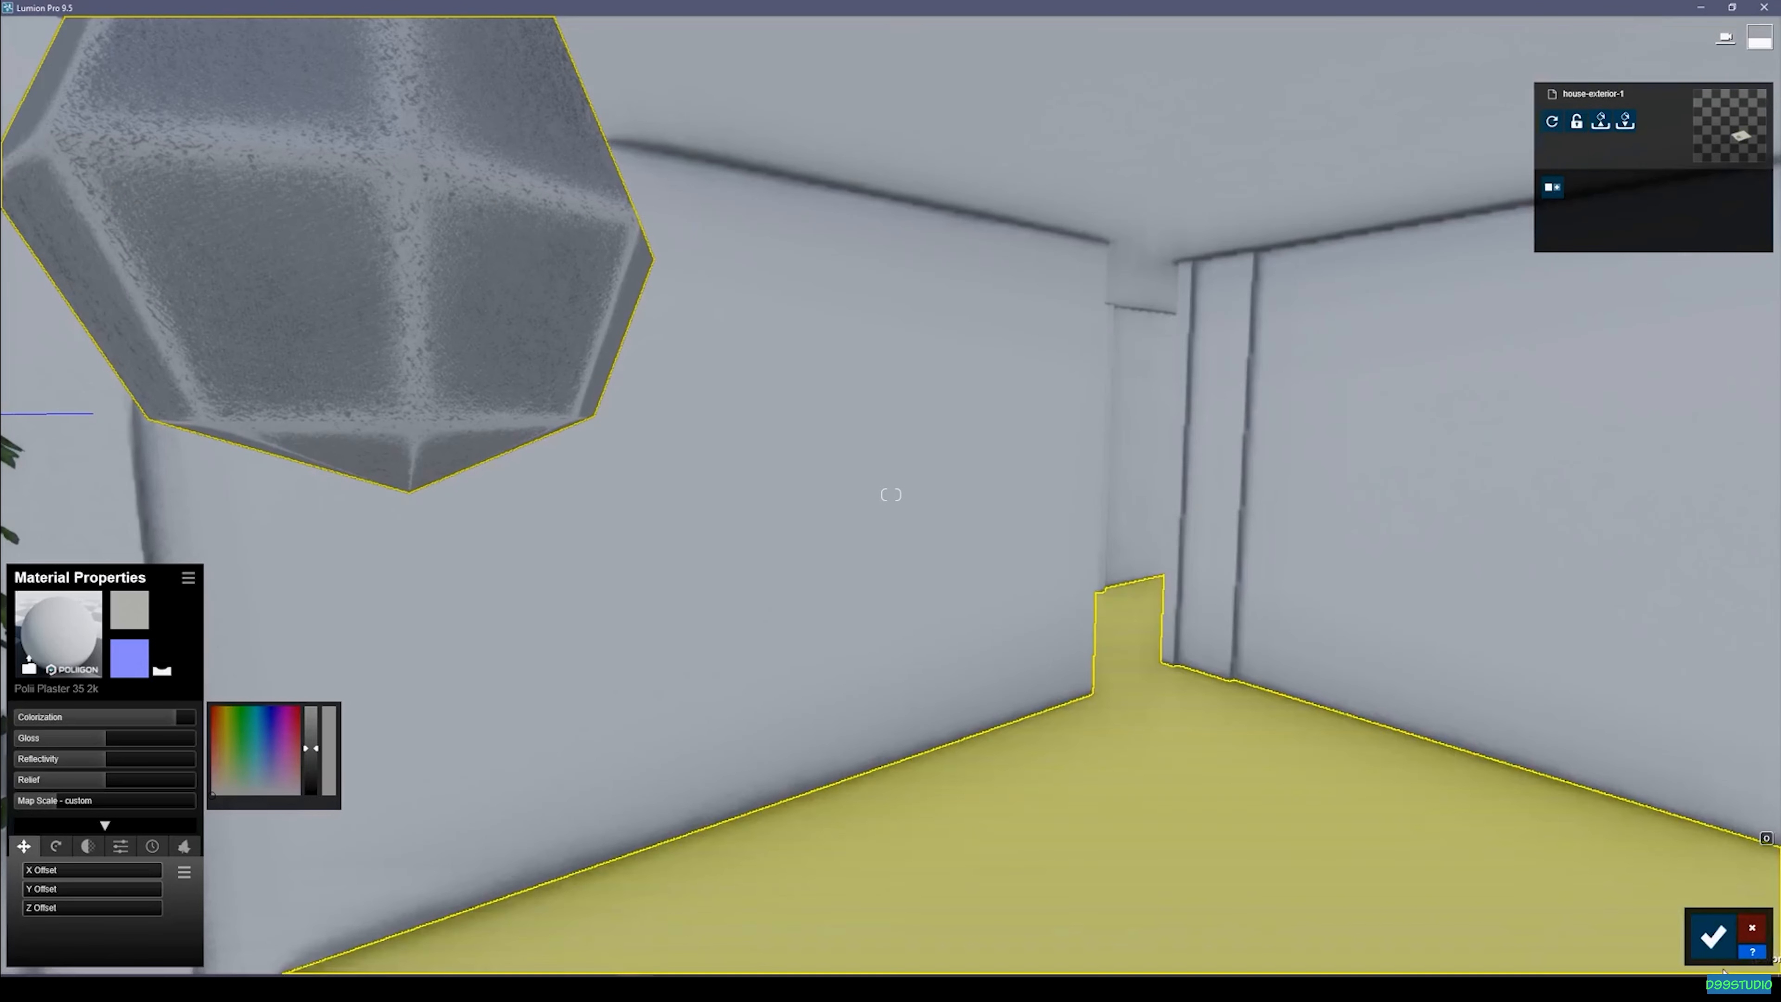
left_click(1713, 935)
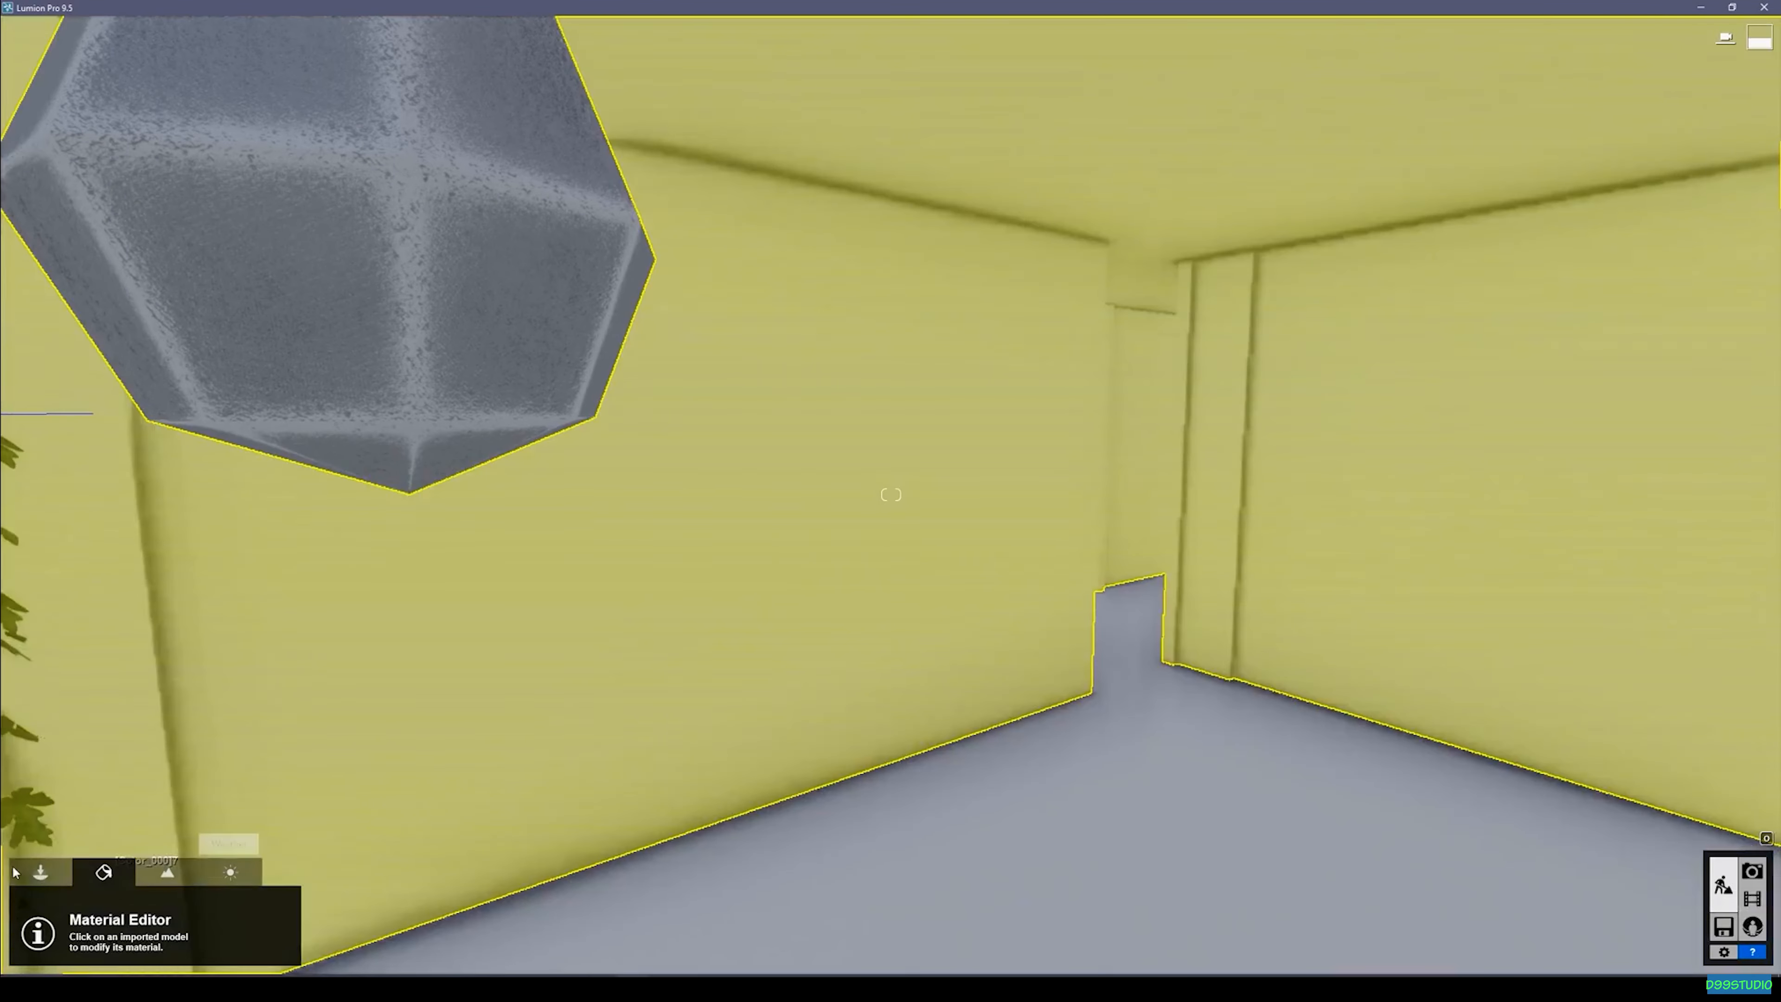
left_click(20, 873)
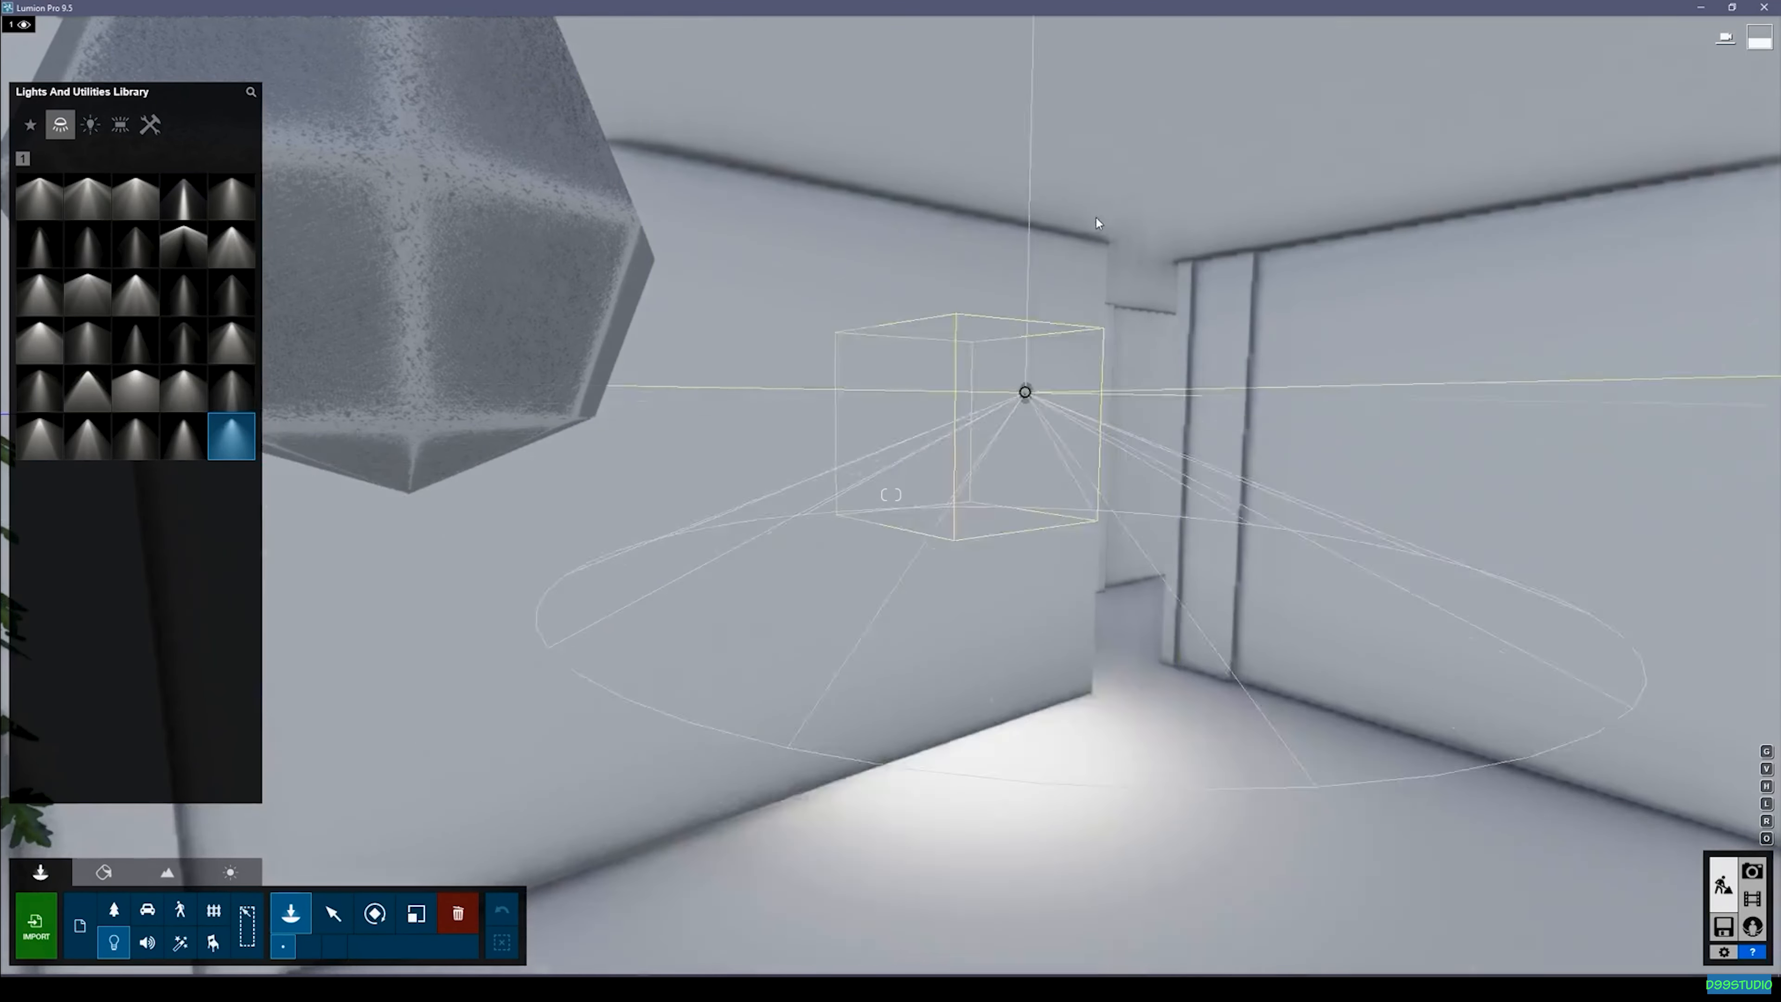
Place a Lamp30 spotlight on the ceiling above the pendant lamp and lower it toward the lamp.
key("s")
right_click_drag(1125, 245, 1148, 120)
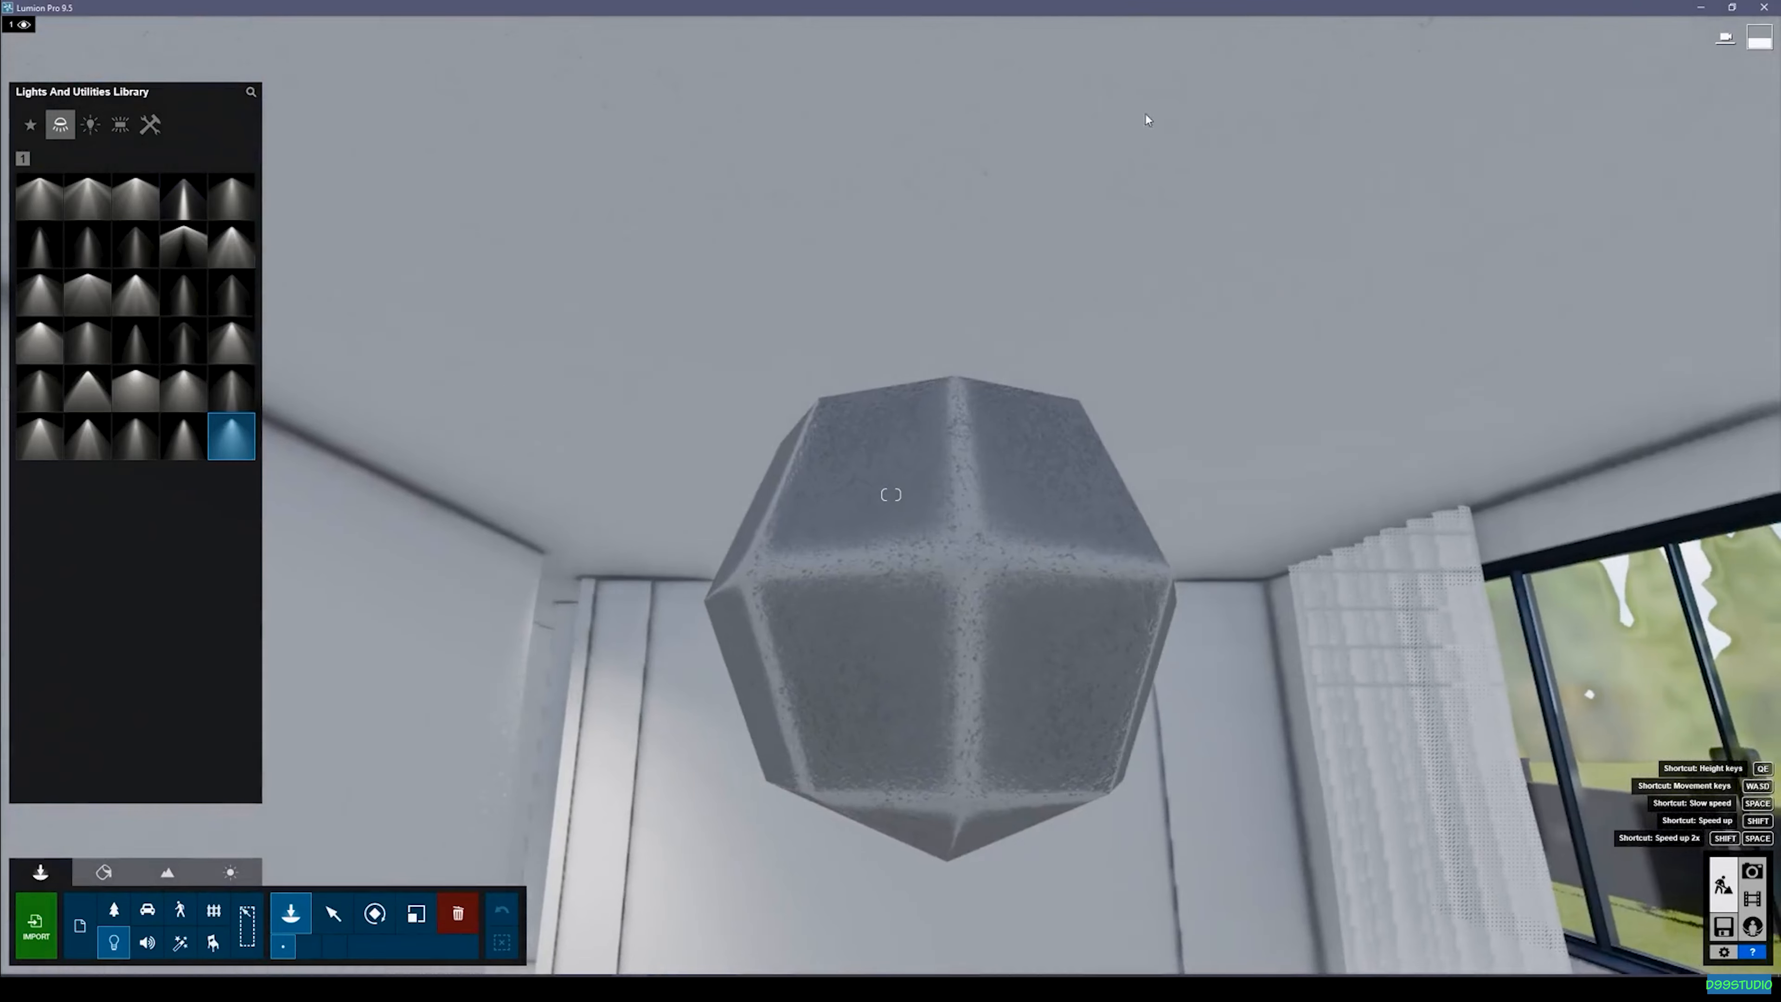
left_click(976, 208)
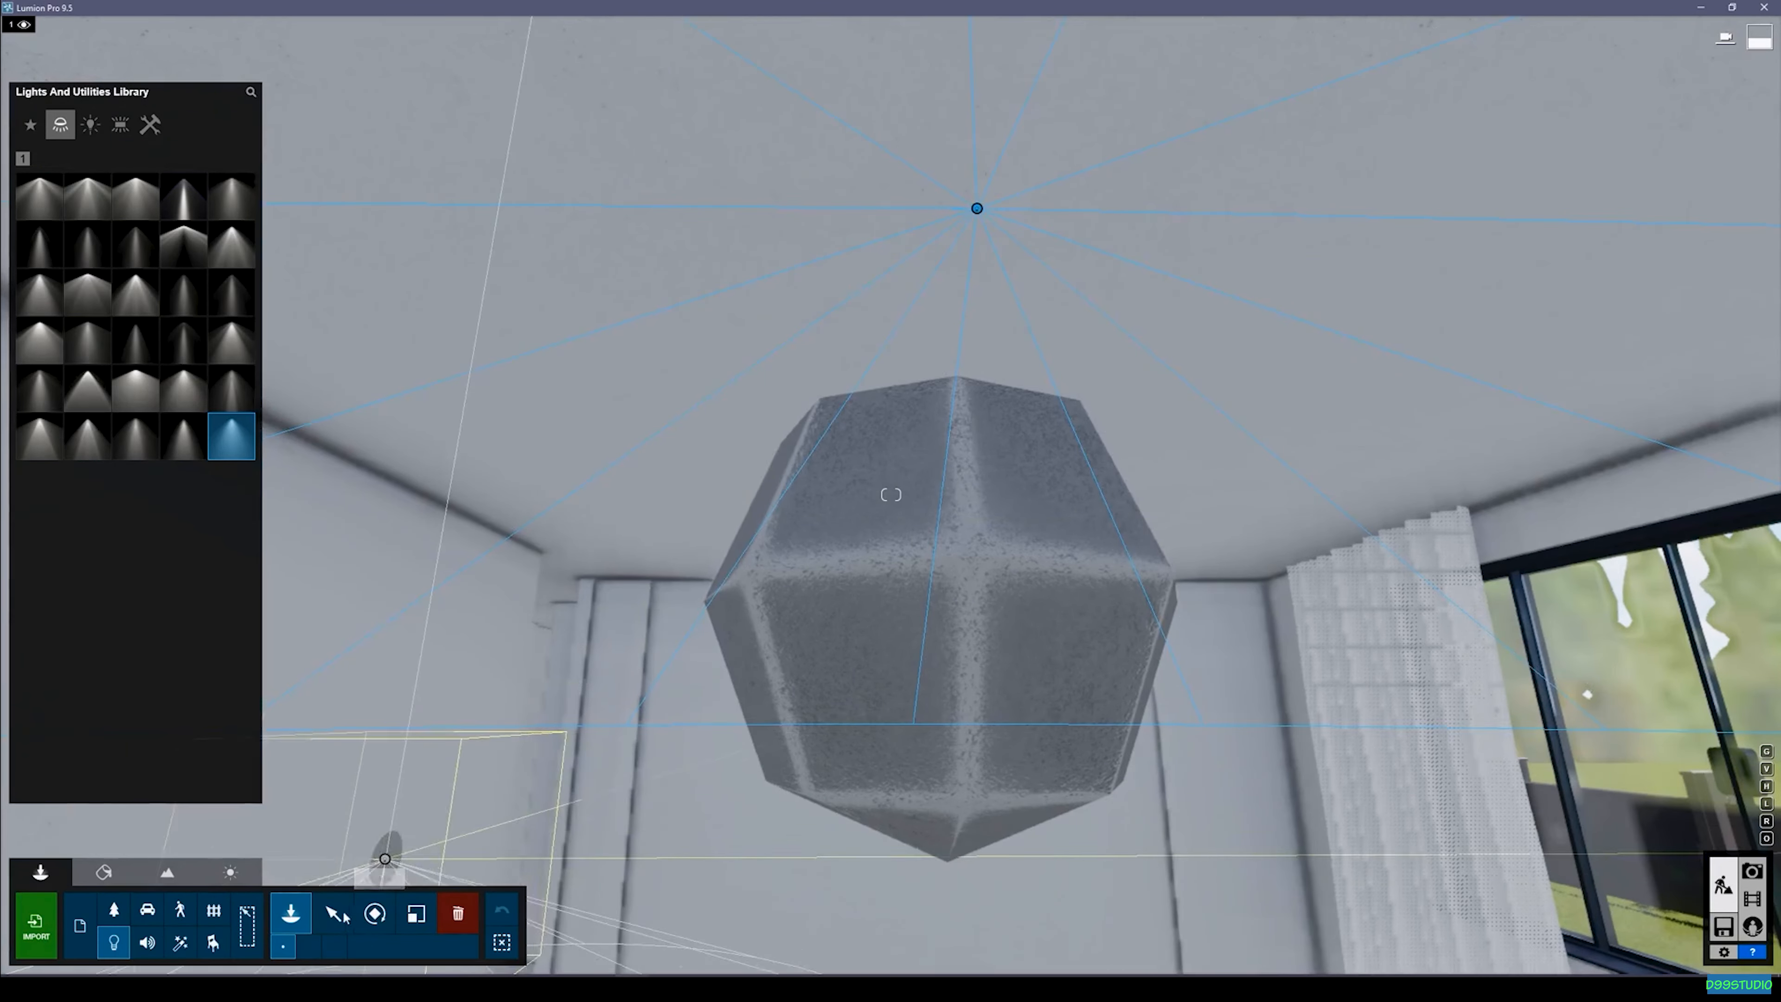
left_click(339, 914)
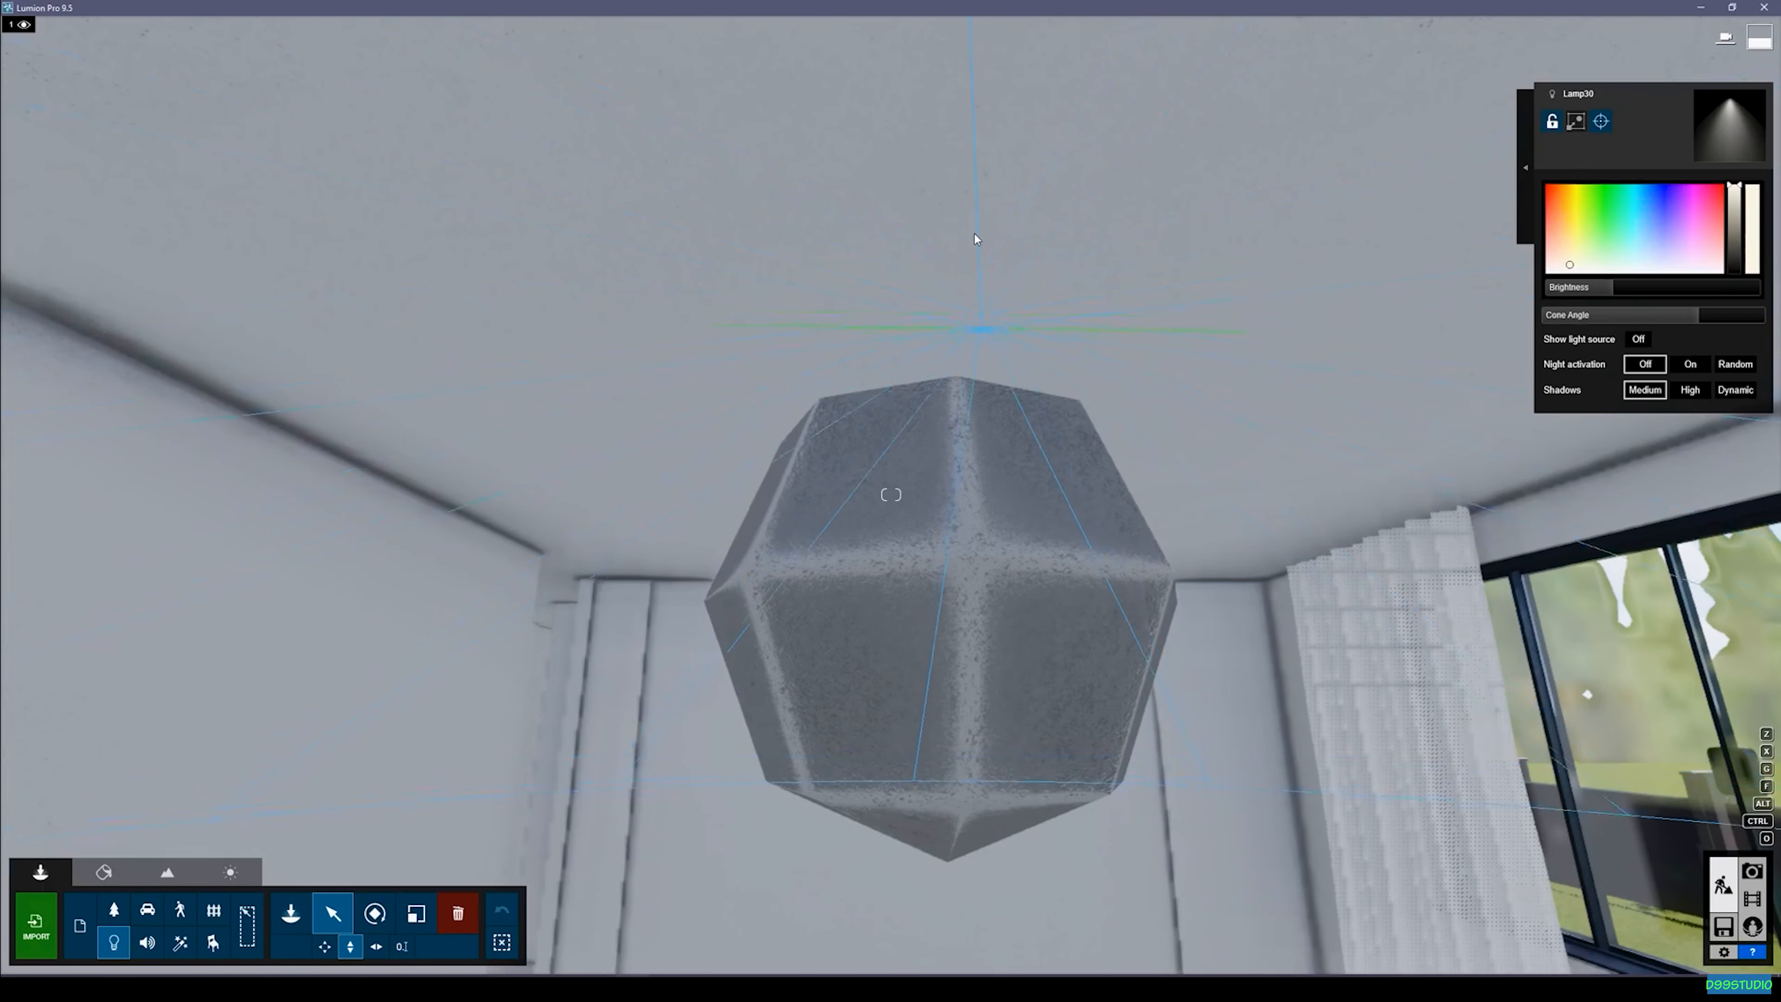
Set the spotlight's cone angle to about 2.7 rad, colour it warm orange, and turn its night activation On.
key("s")
right_click_drag(975, 234, 1325, 277)
key("w")
key("s")
key("s")
left_click_drag(1696, 319, 1728, 319)
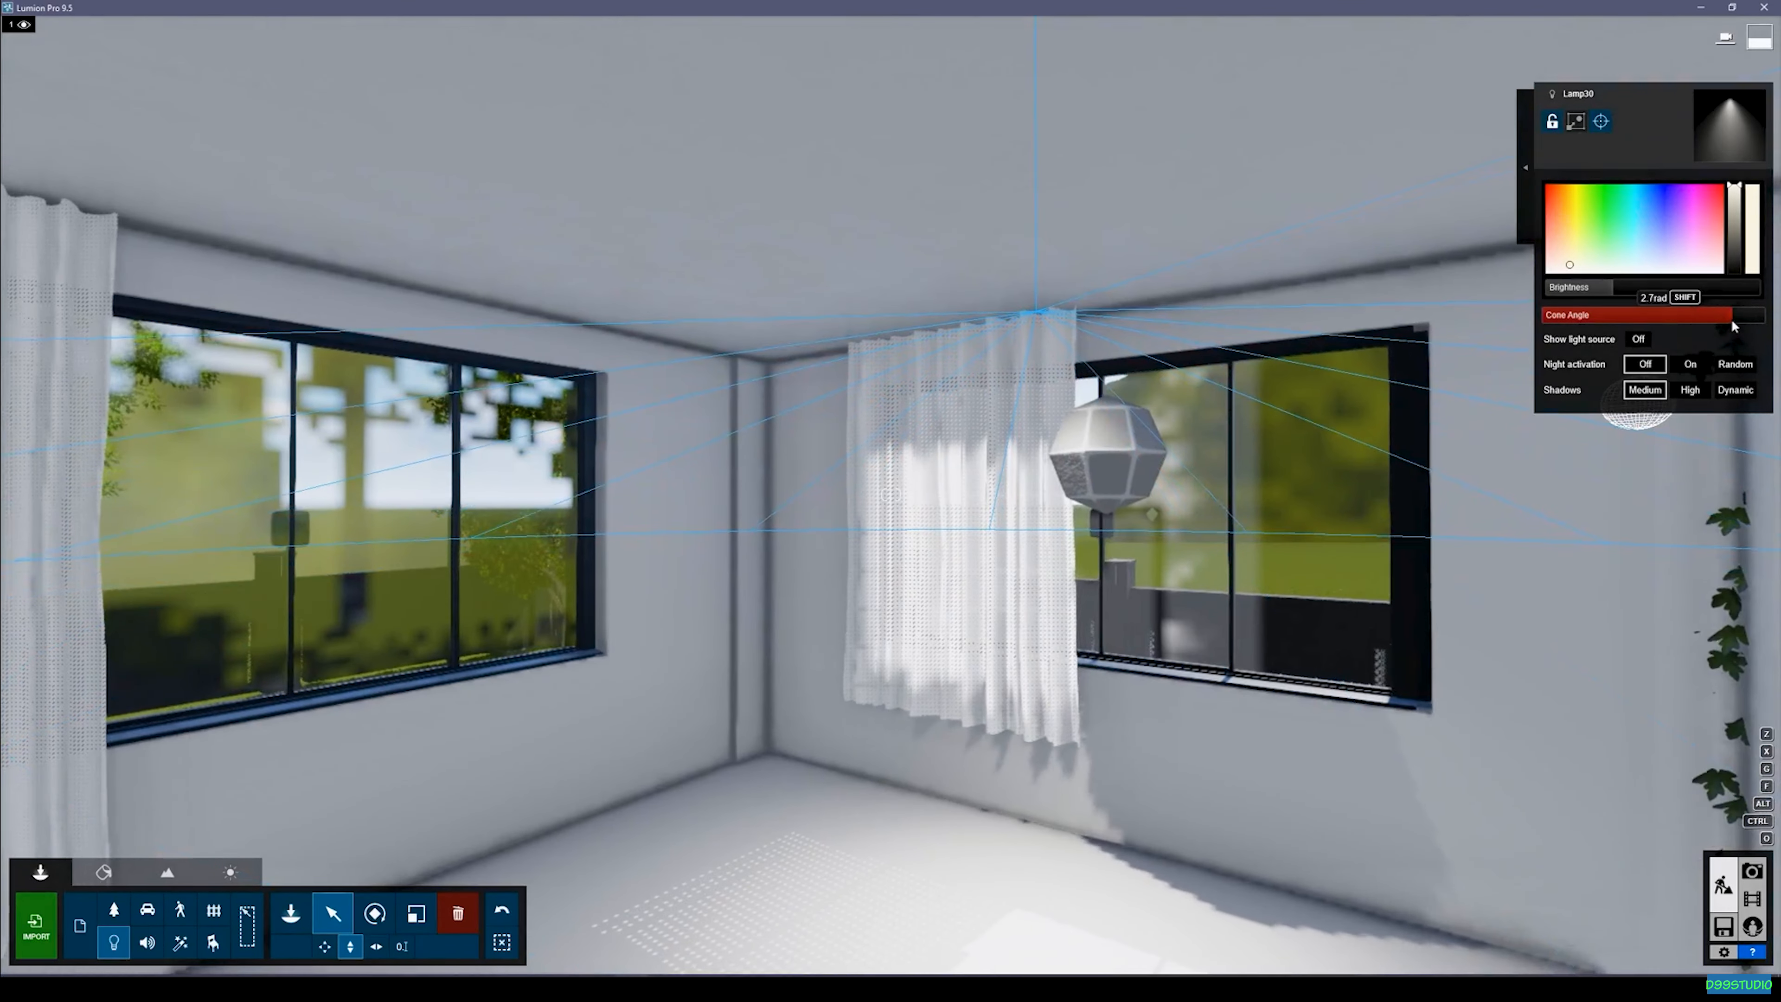
left_click(1558, 221)
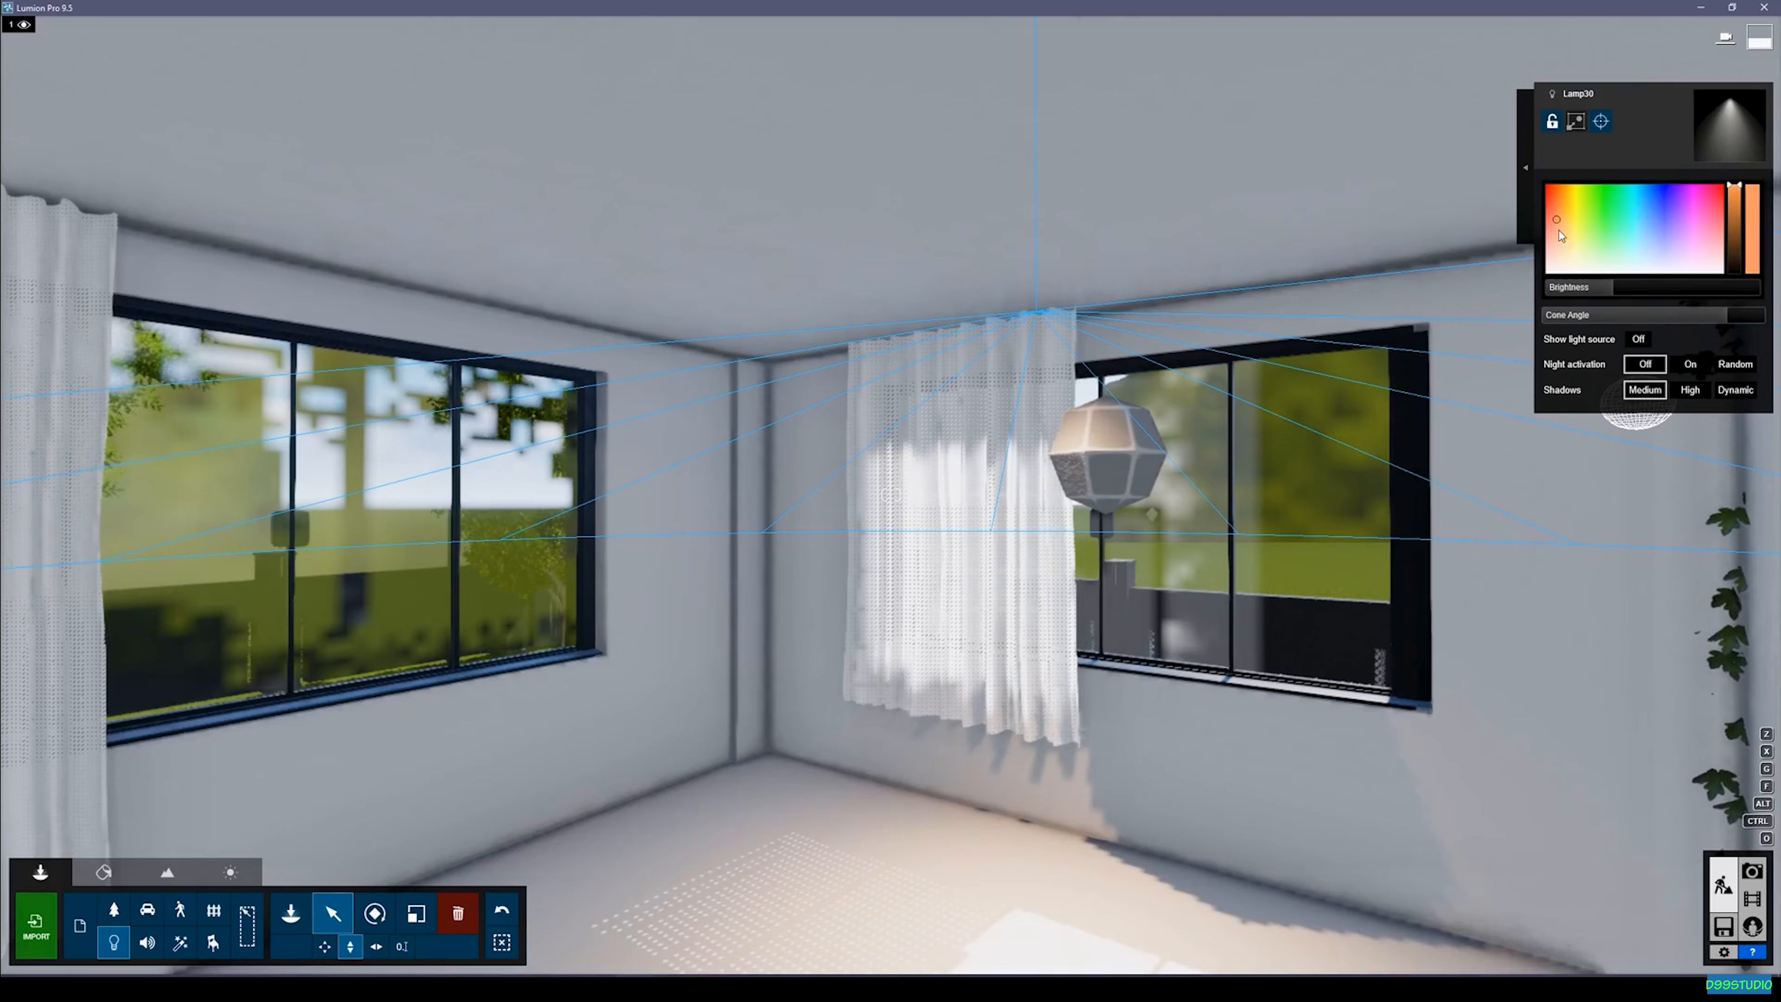
left_click(1685, 366)
Duplicate the ground-floor room's spotlight and move the copy toward the upper stairwell beside the ivy-covered wall.
key("d")
right_click_drag(1266, 539, 890, 537)
key("s")
right_click_drag(1438, 281, 1443, 384)
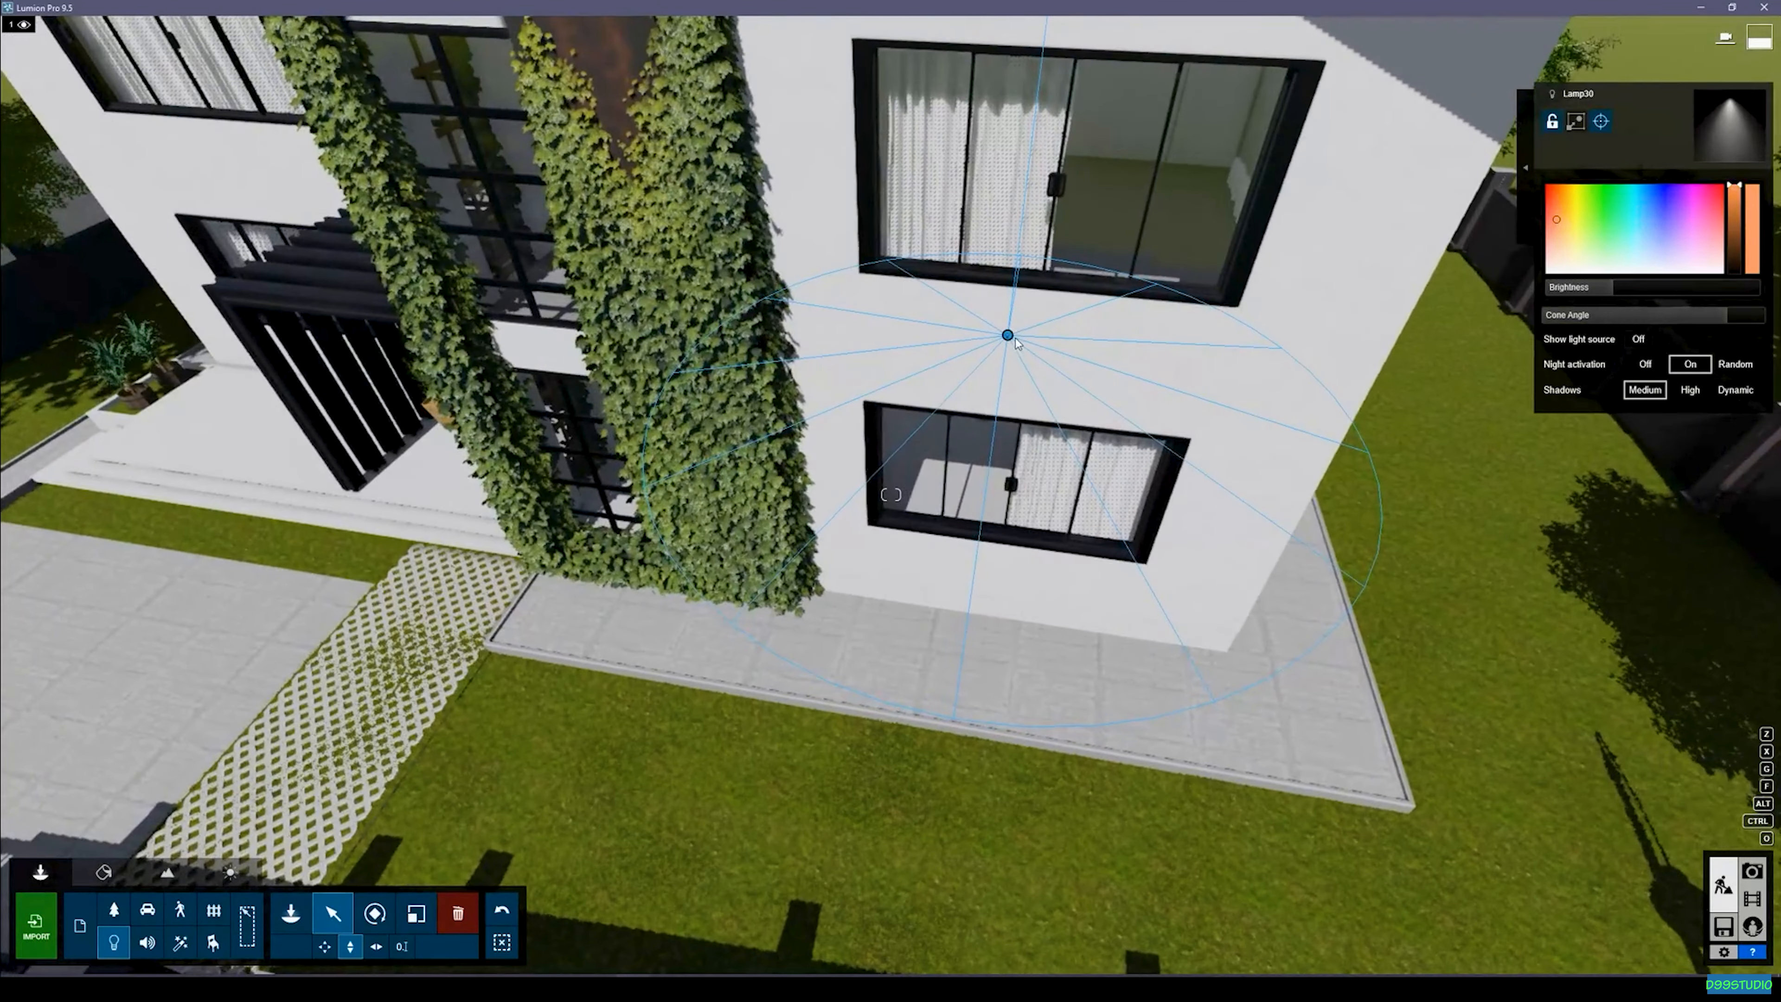
left_click_drag(1008, 337, 428, 133, "alt")
Position the copied spotlight just above the stairwell's pendant lamp, test it lit, and leave night activation On.
right_click_drag(428, 133, 329, 70)
key("a")
key("w")
key("w")
key("d")
key("d")
key("s")
key("s")
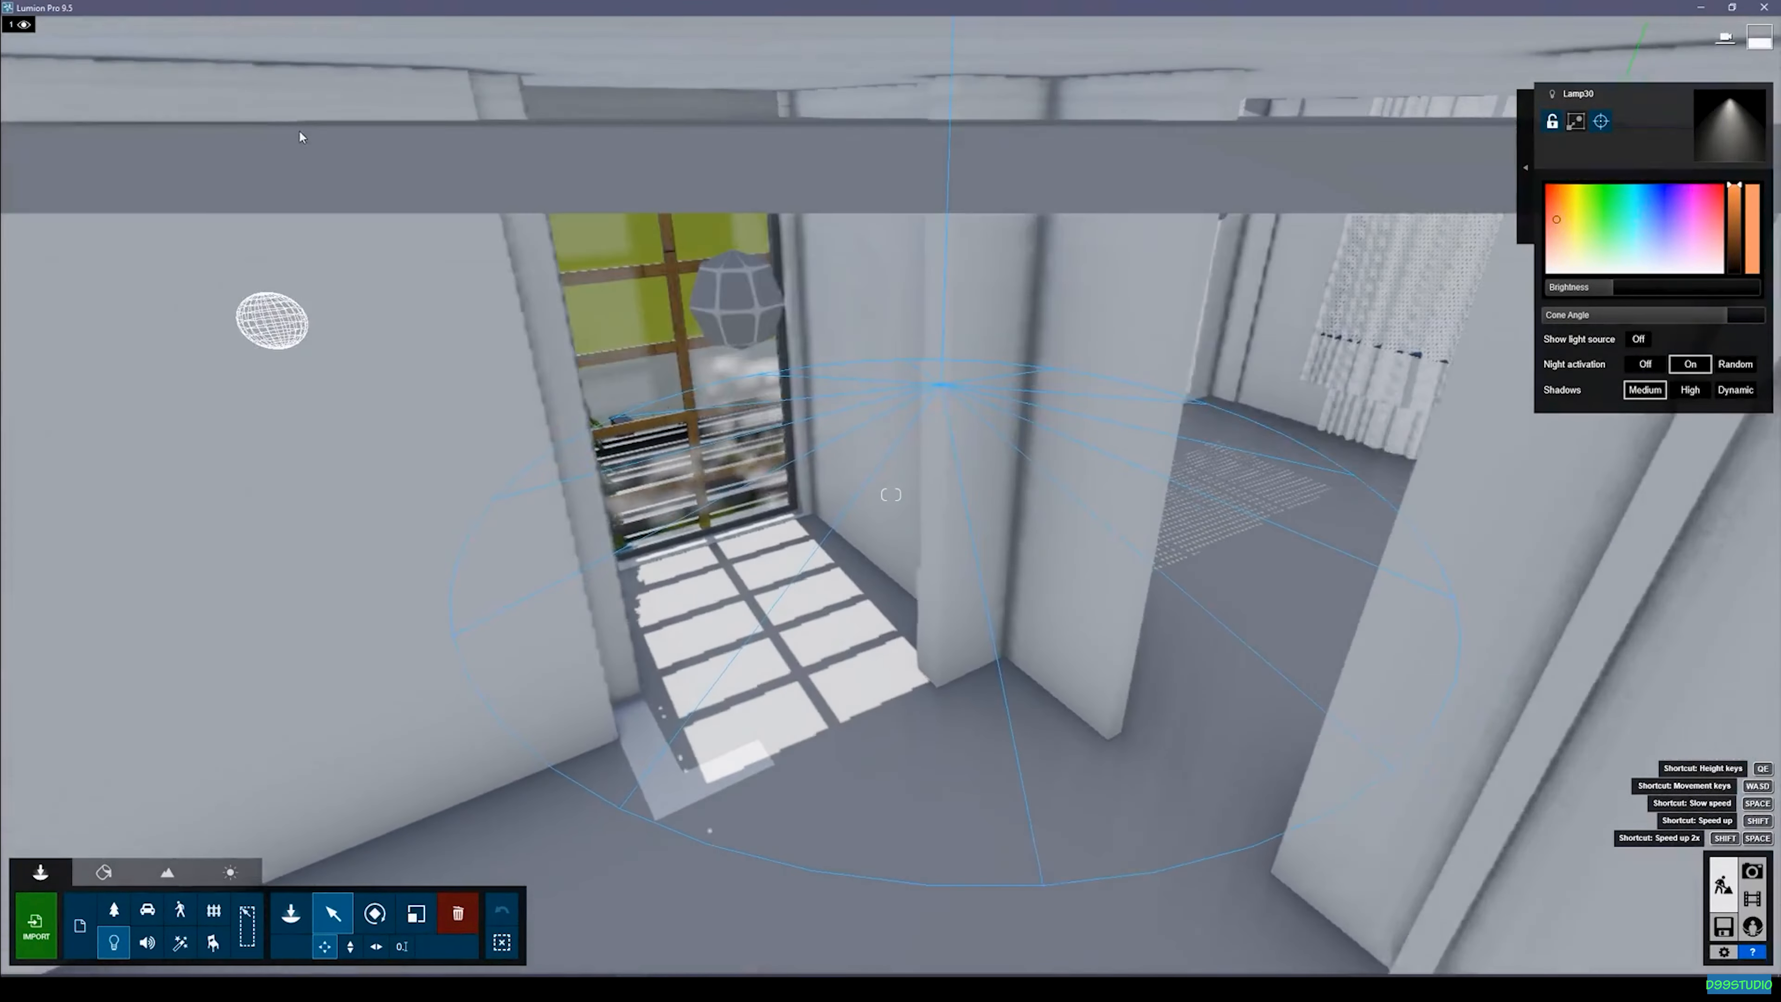
left_click_drag(819, 658, 815, 697)
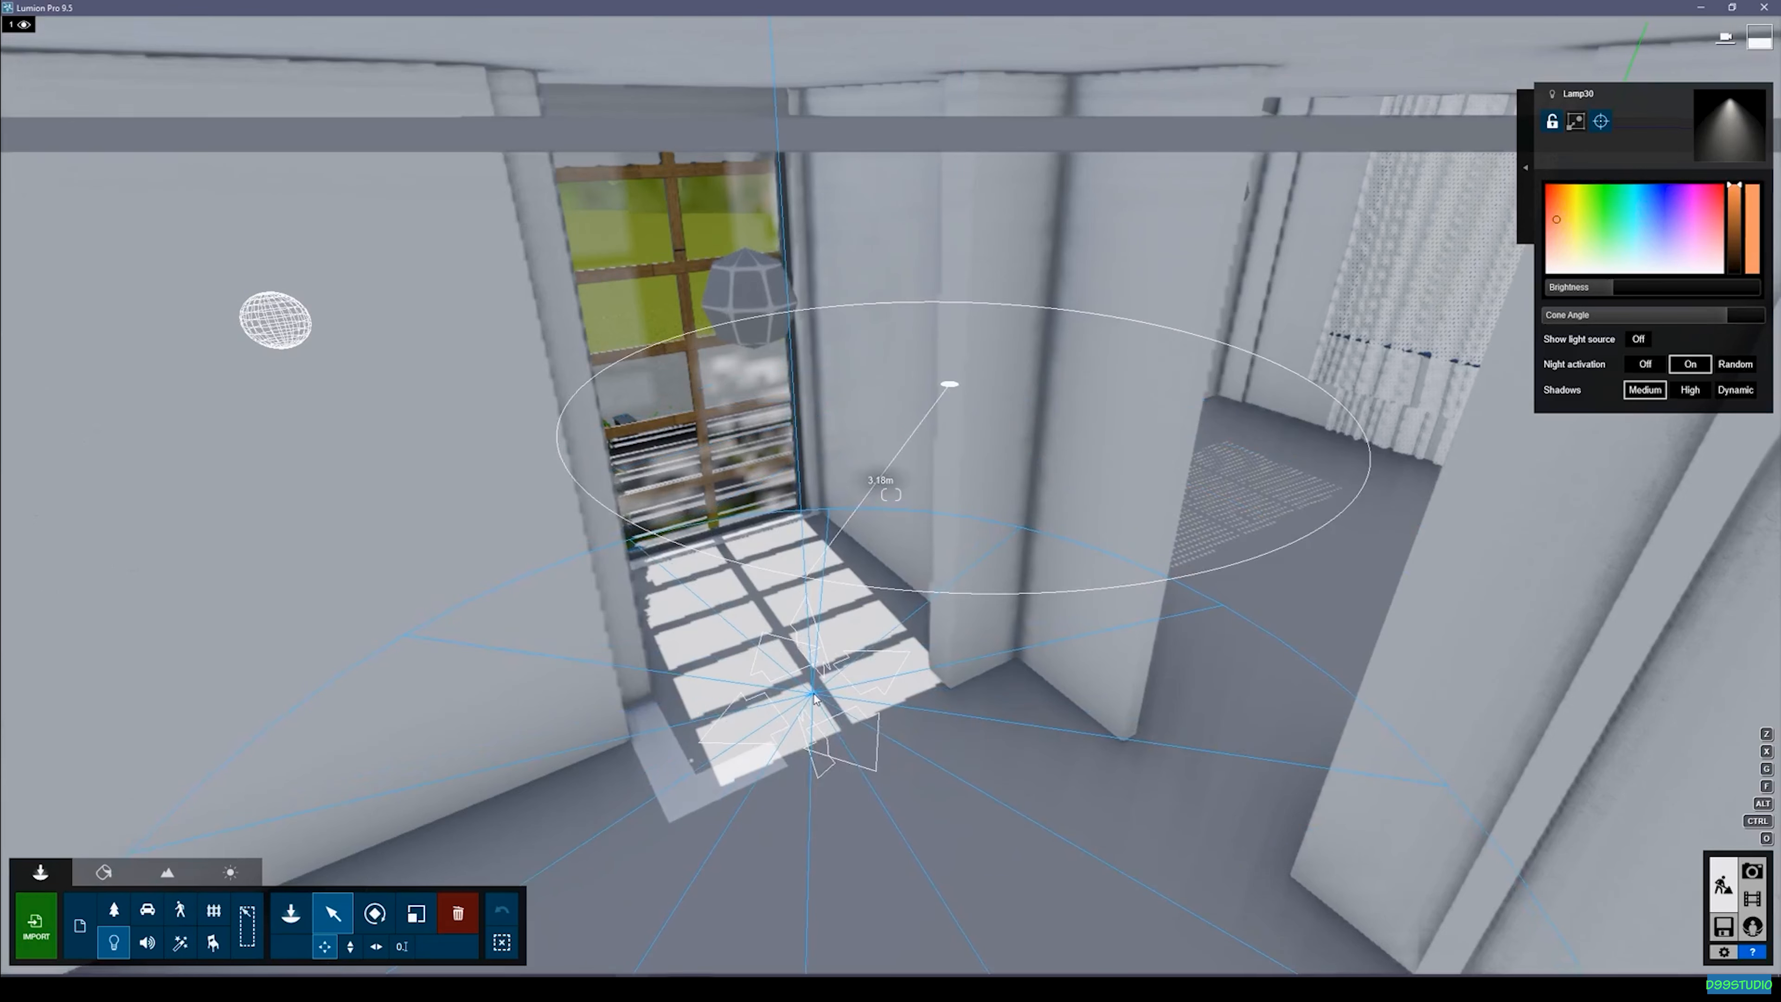
left_click_drag(839, 485, 846, 538)
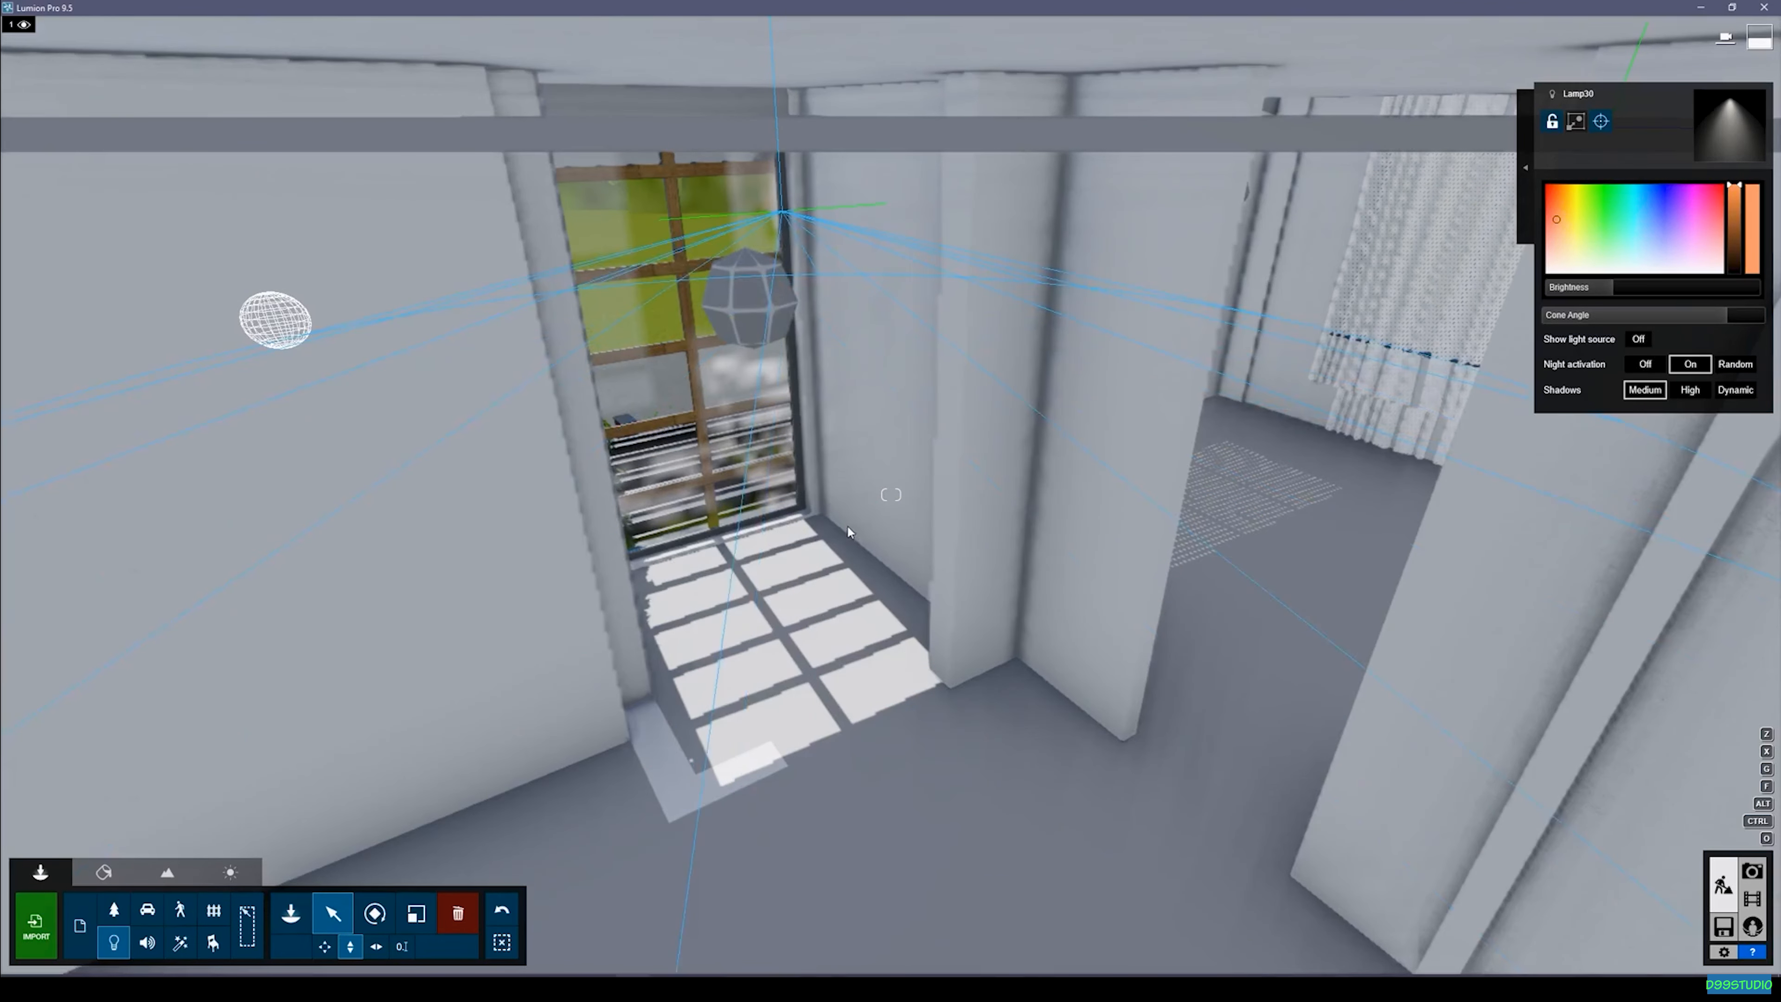
left_click(1659, 366)
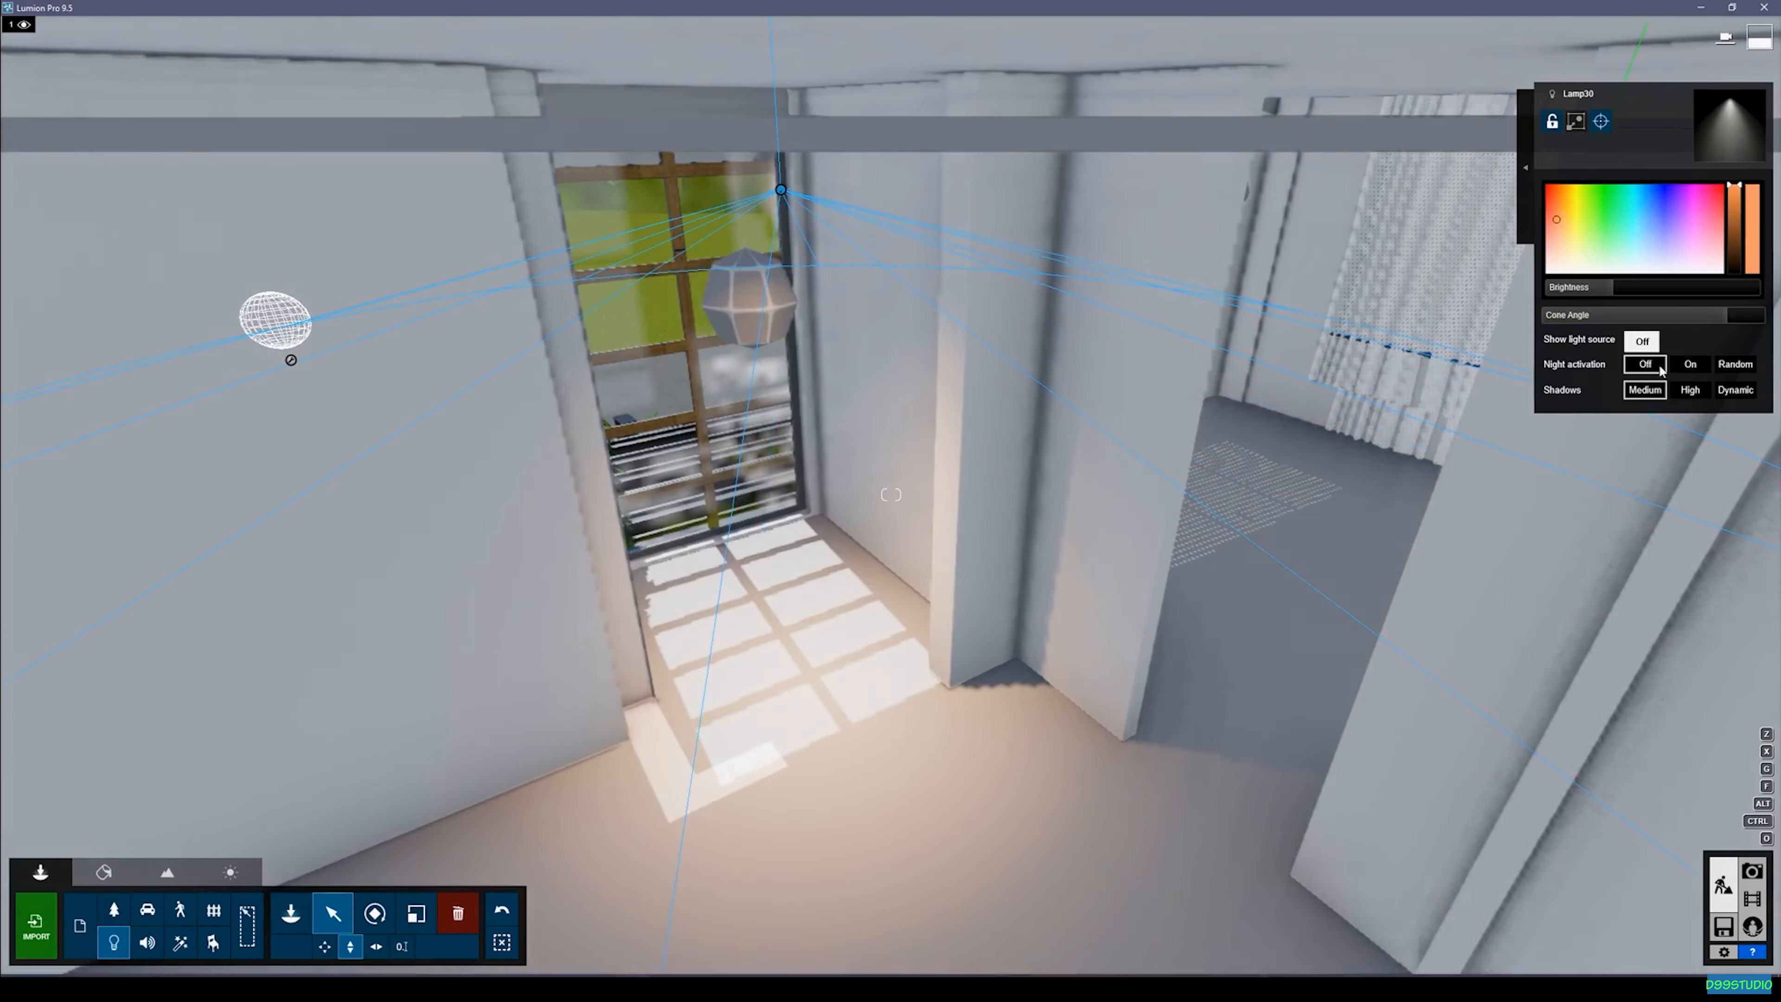
left_click(1694, 365)
Copy the spotlight to the street lamp in front of the house, adjust its height, and set night activation Off.
key("shift+w")
right_click_drag(1073, 486, 418, 407)
key("d")
key("w")
key("w")
key("d")
key("s")
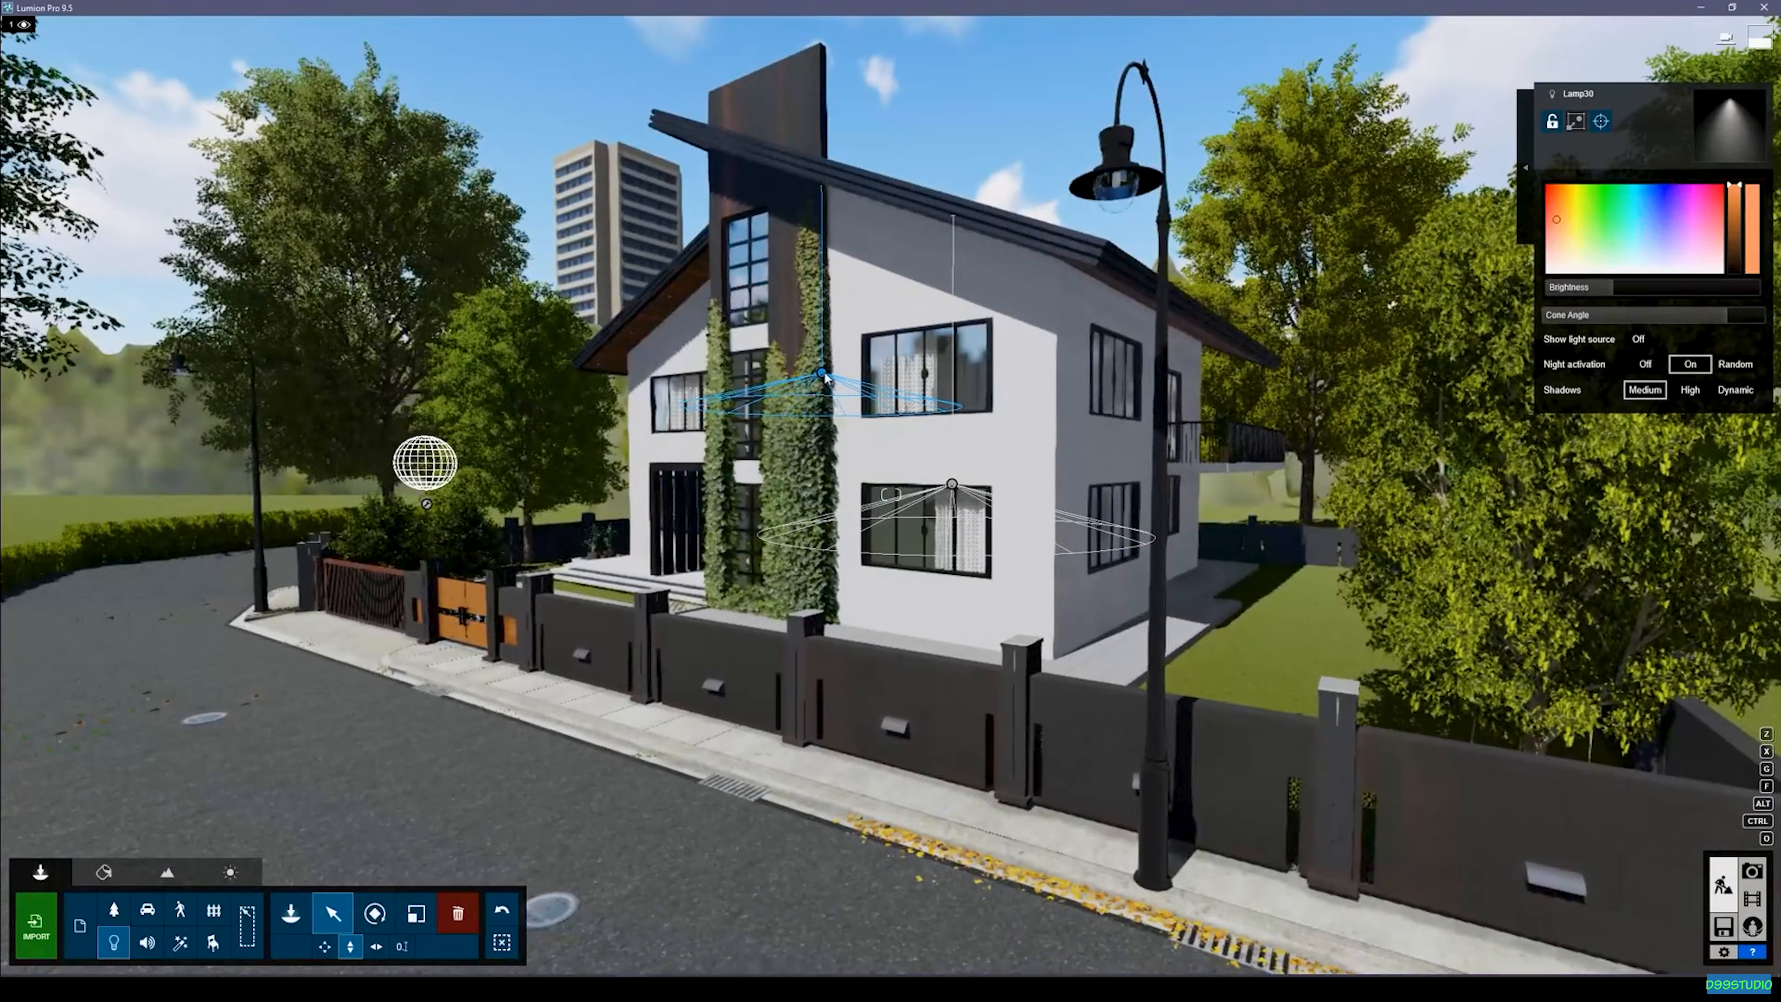
left_click_drag(822, 373, 1114, 235)
key("h")
left_click(1640, 341)
Lower the scene's sun to night to show the street lamp's light on the road.
key("s")
right_click_drag(983, 449, 827, 708)
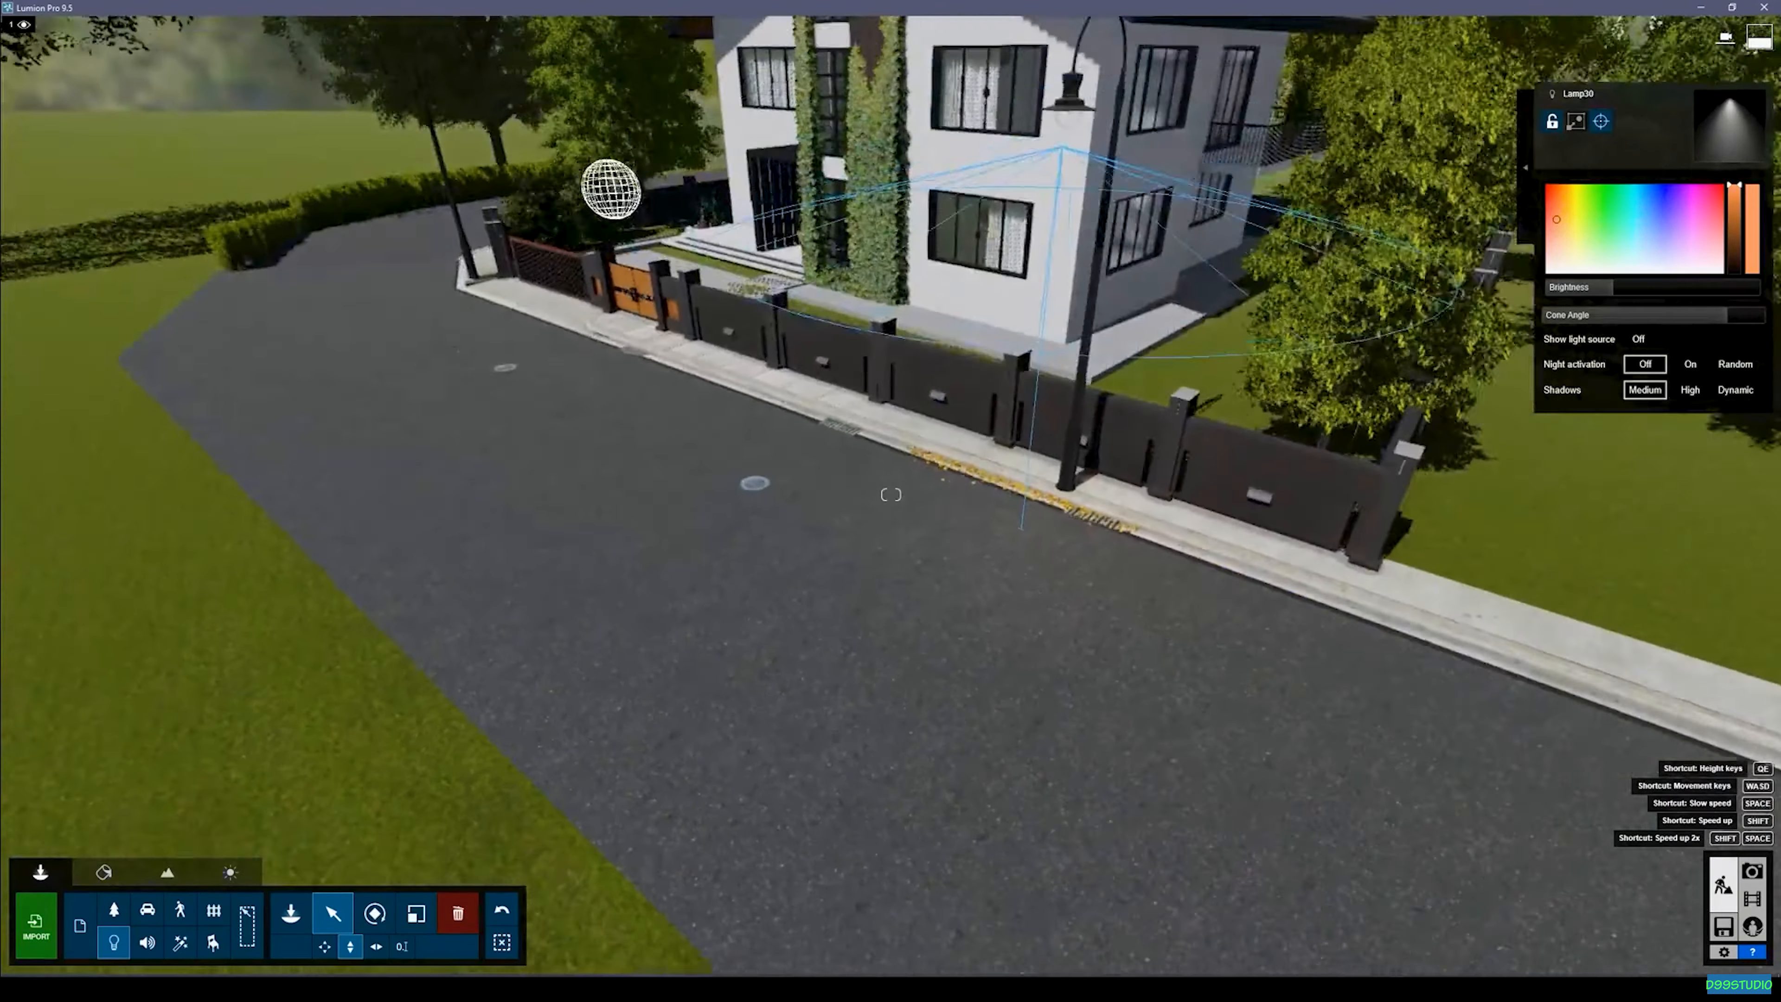
left_click(233, 870)
left_click_drag(122, 905, 133, 928)
right_click_drag(608, 733, 875, 657)
key("a")
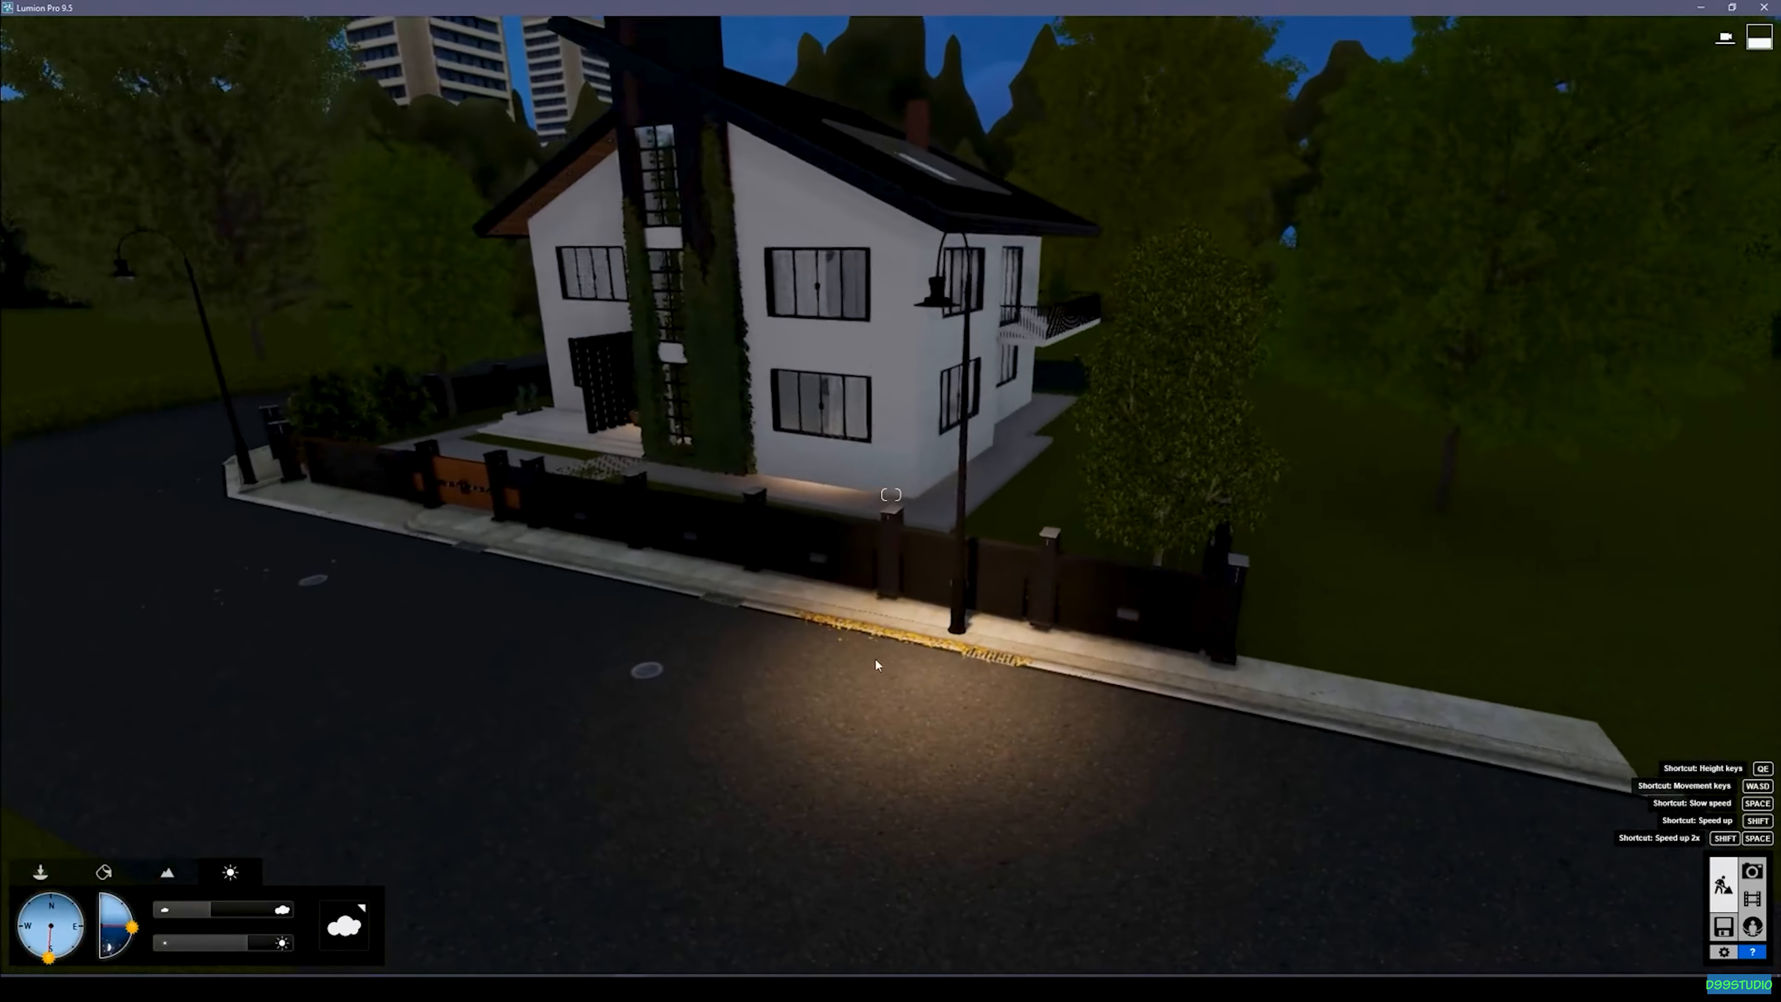
Narrow the street lamp spotlight's cone angle to about 2.5 rad, raise its brightness, and shift its colour toward yellow-orange.
left_click(56, 877)
left_click(931, 338)
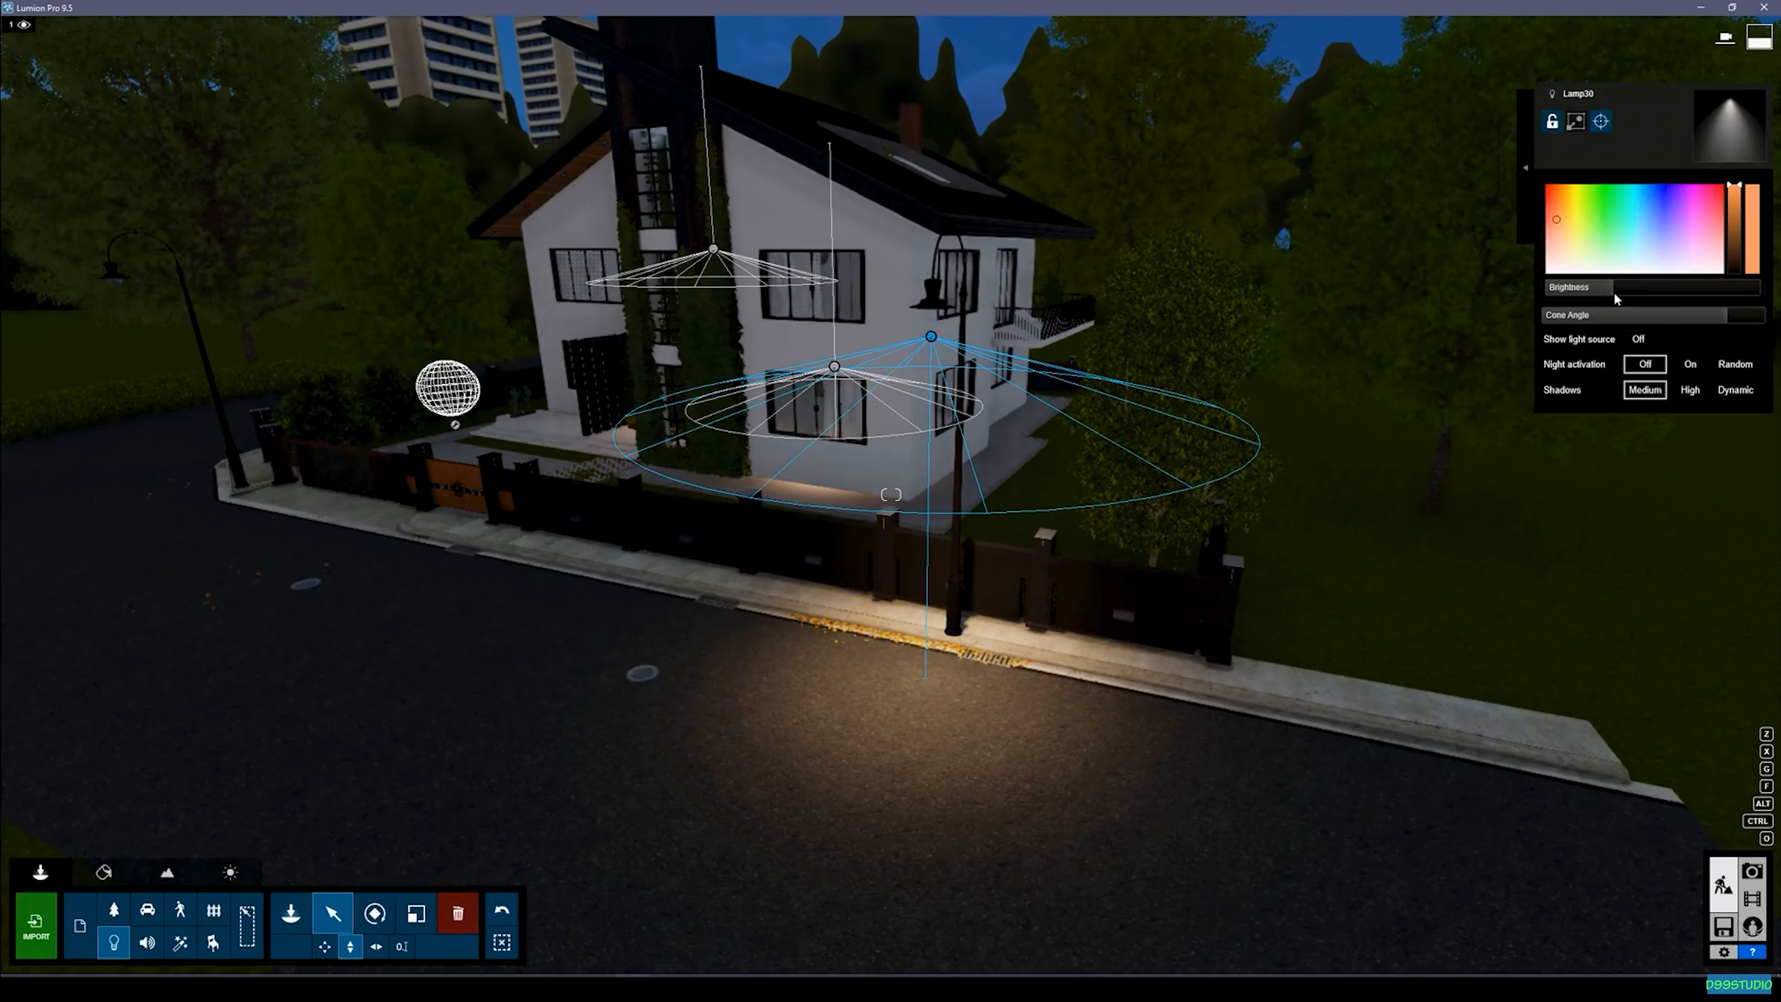
left_click_drag(1724, 317, 1712, 321)
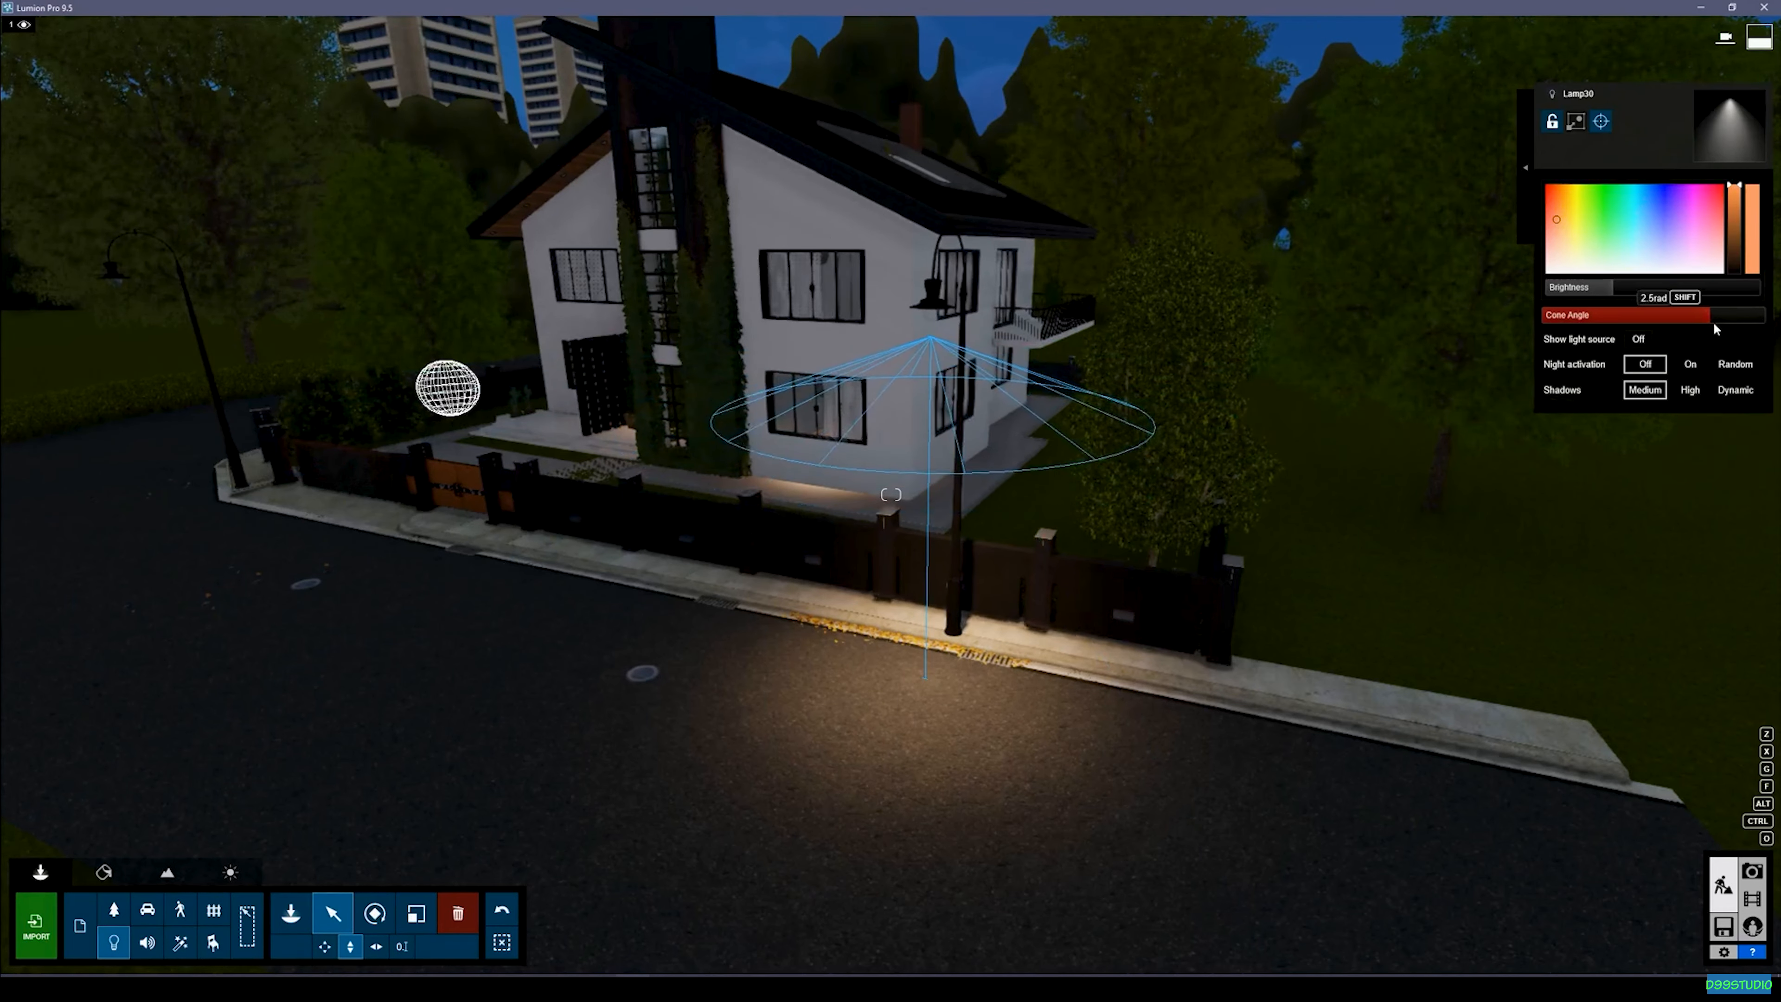
mouse_move(1619, 289)
left_mouse_down()
mouse_move(1655, 289)
mouse_move(1635, 289)
left_mouse_up()
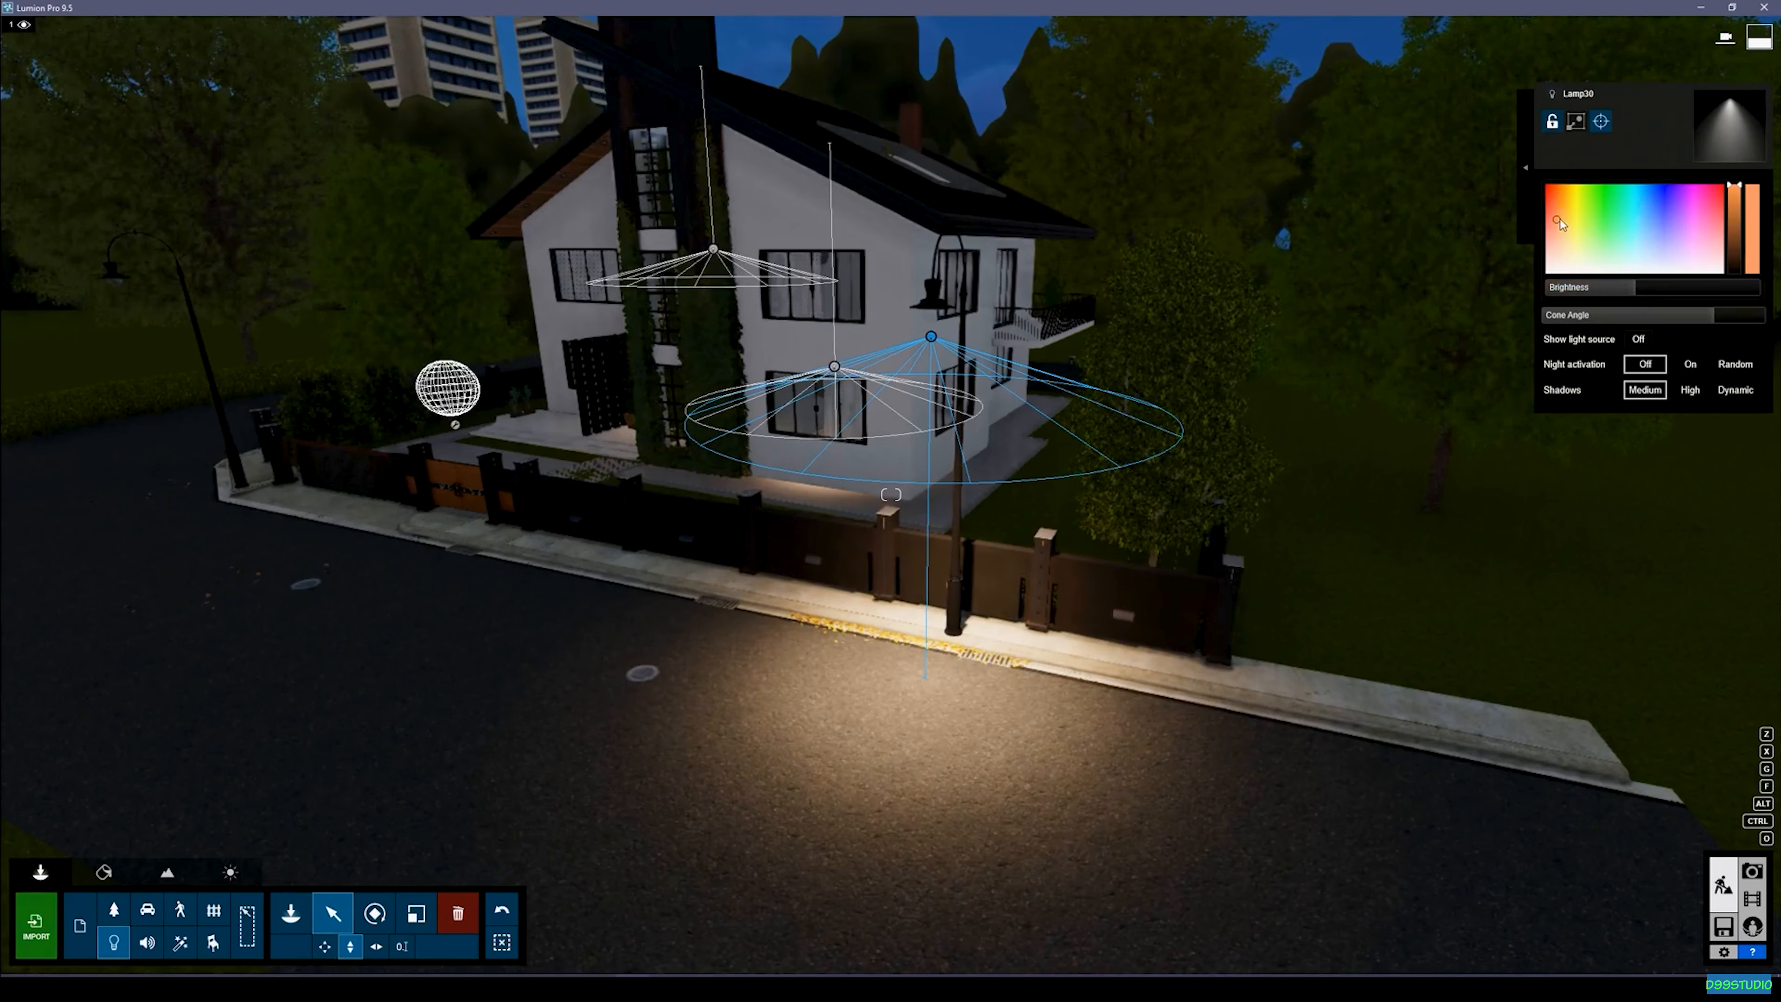
left_click_drag(1559, 215, 1558, 212)
Copy the street lamp's spotlight to the other lamp post near the entrance gate and adjust the copy's height.
key("s")
right_click_drag(1301, 298, 1143, 287)
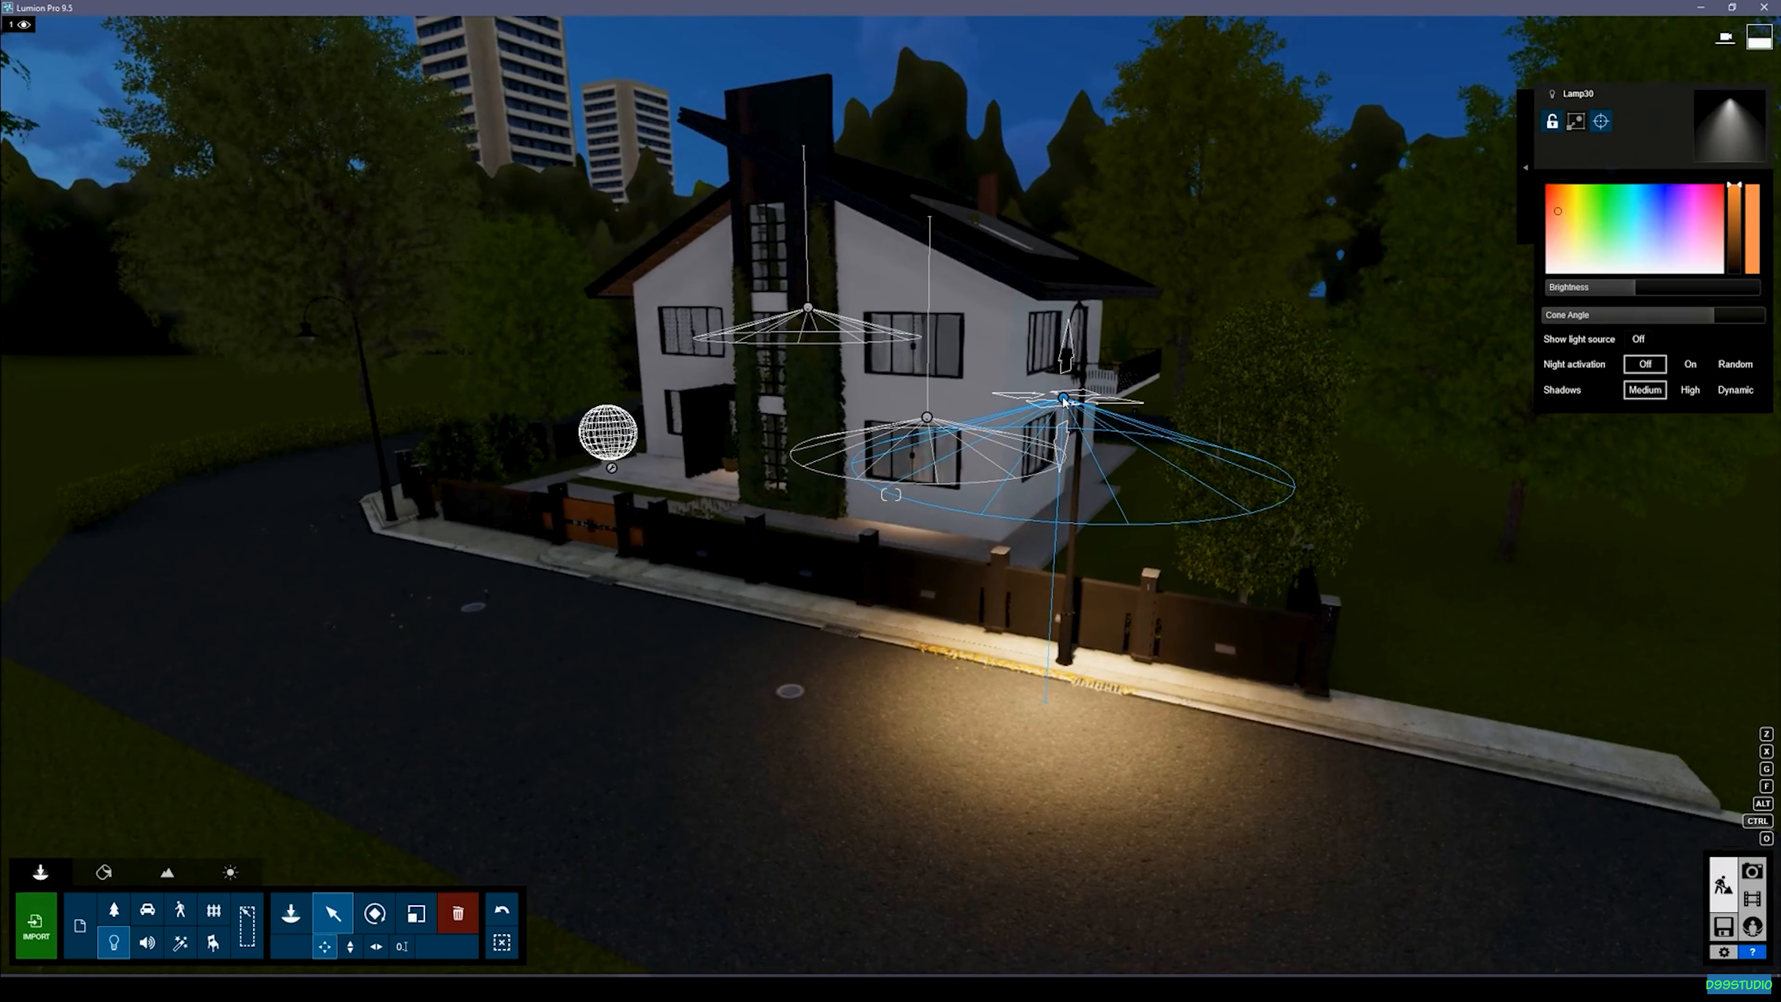
right_click(1064, 402)
right_click(1063, 402)
key("s")
right_click_drag(890, 494, 839, 577)
key("s")
left_click_drag(1135, 429, 217, 335, "alt")
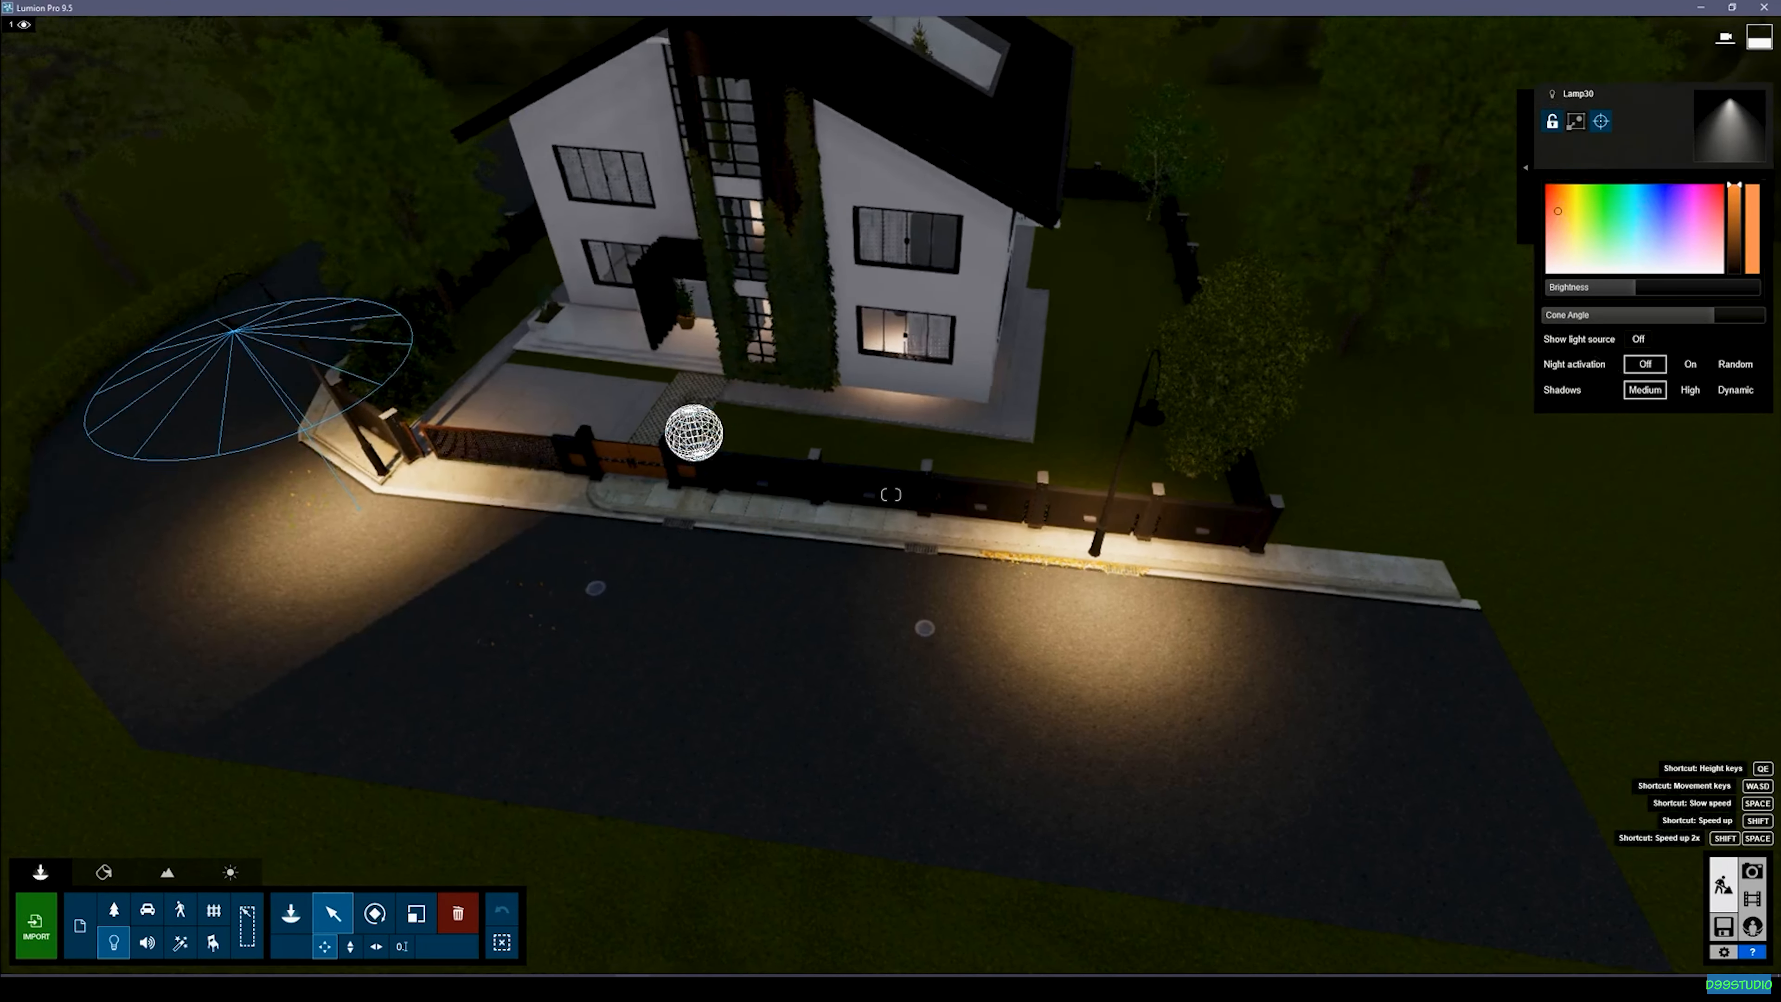
right_click_drag(225, 340, 150, 309)
key("h")
left_click_drag(854, 448, 857, 462)
Turn night activation On for both street lamp spotlights.
right_click_drag(866, 467, 933, 460)
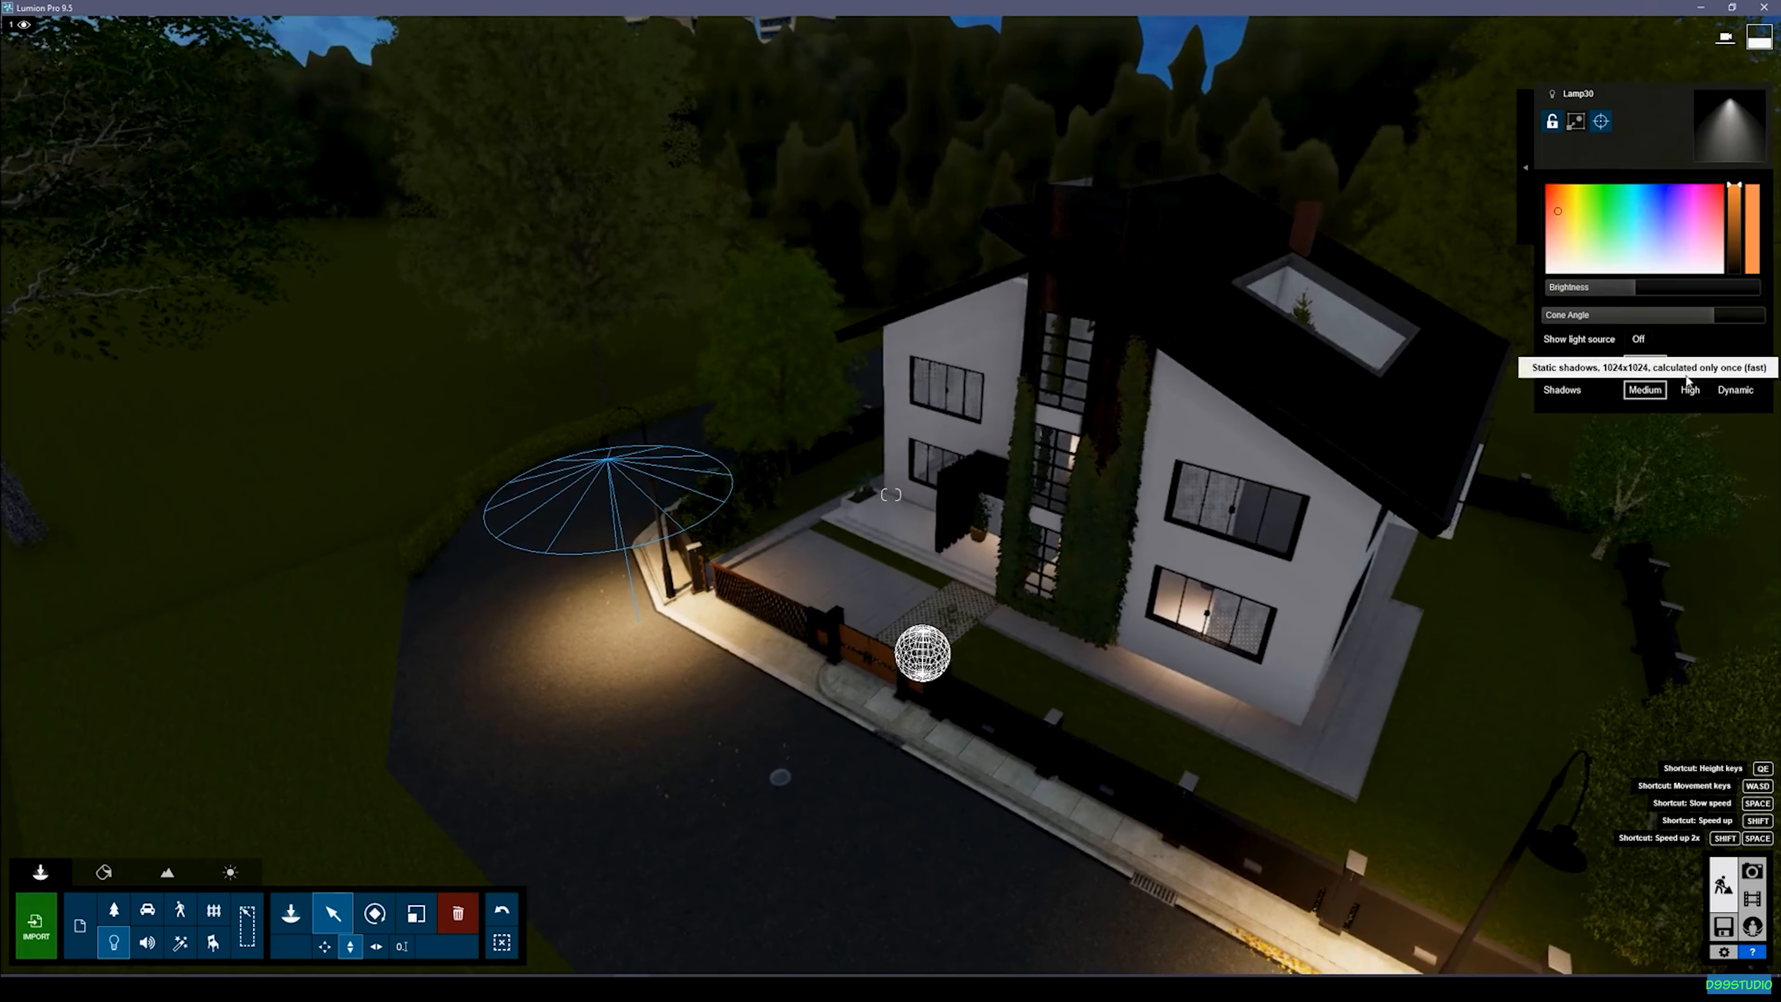
right_click_drag(1059, 516, 1126, 539)
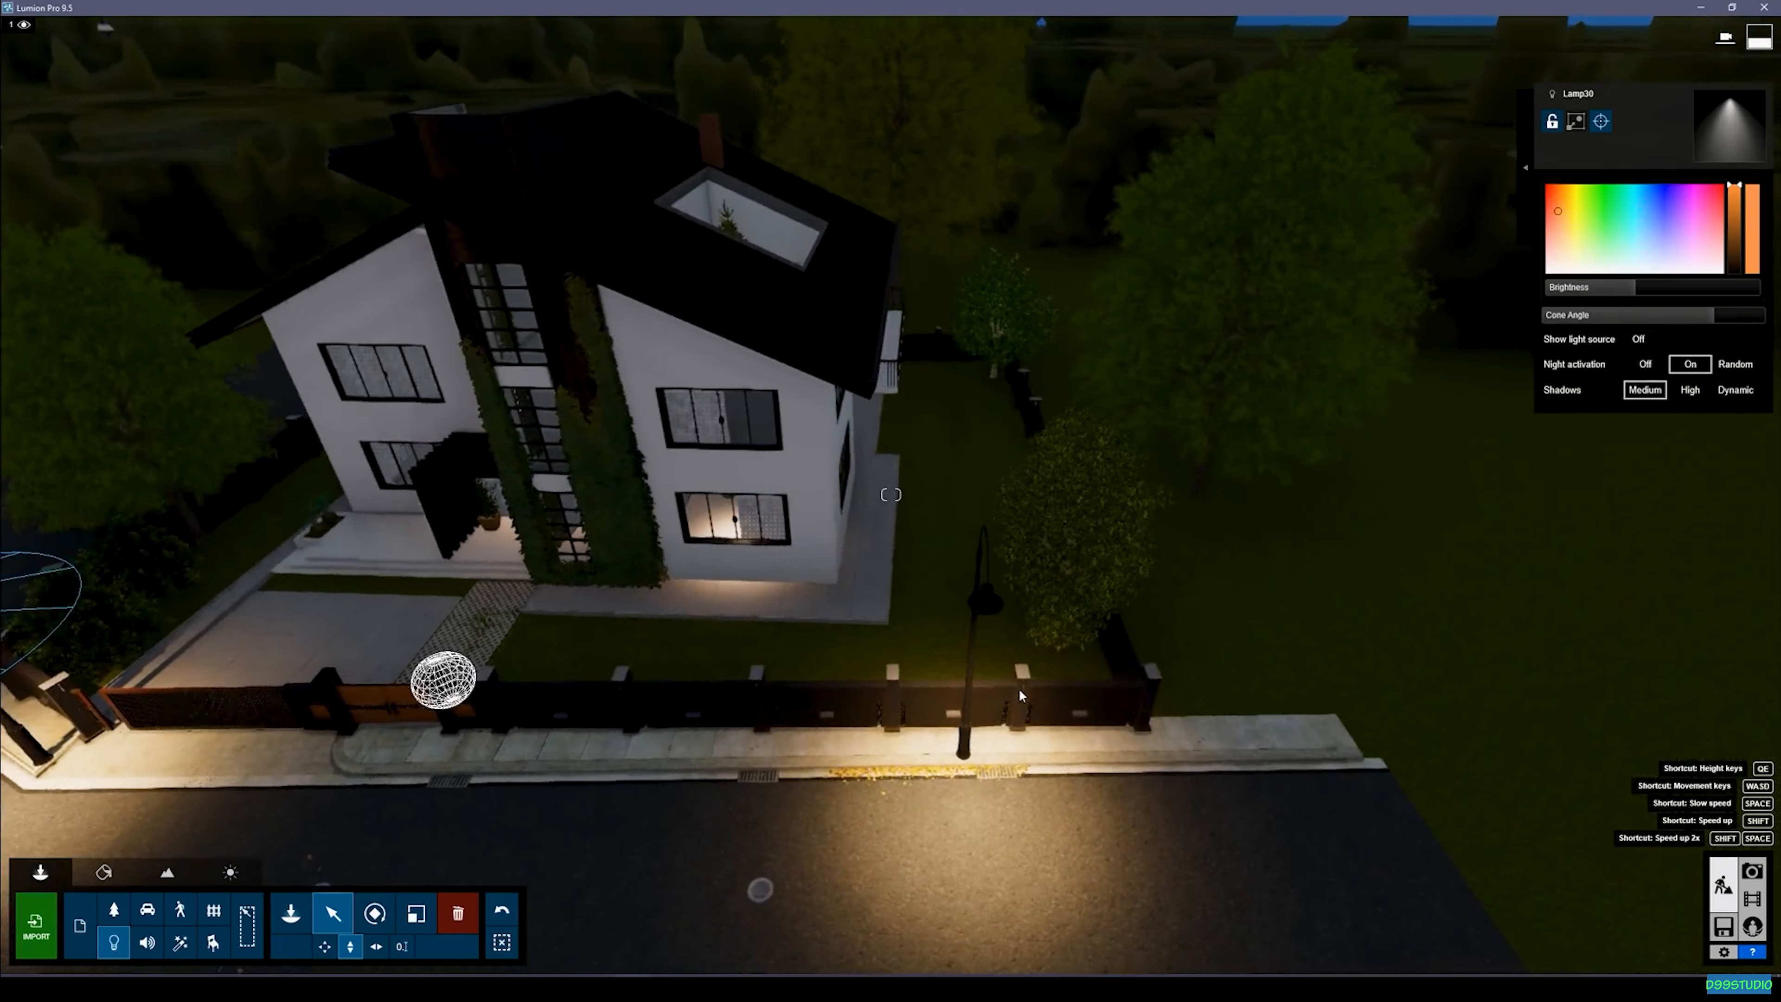
left_click(1638, 363)
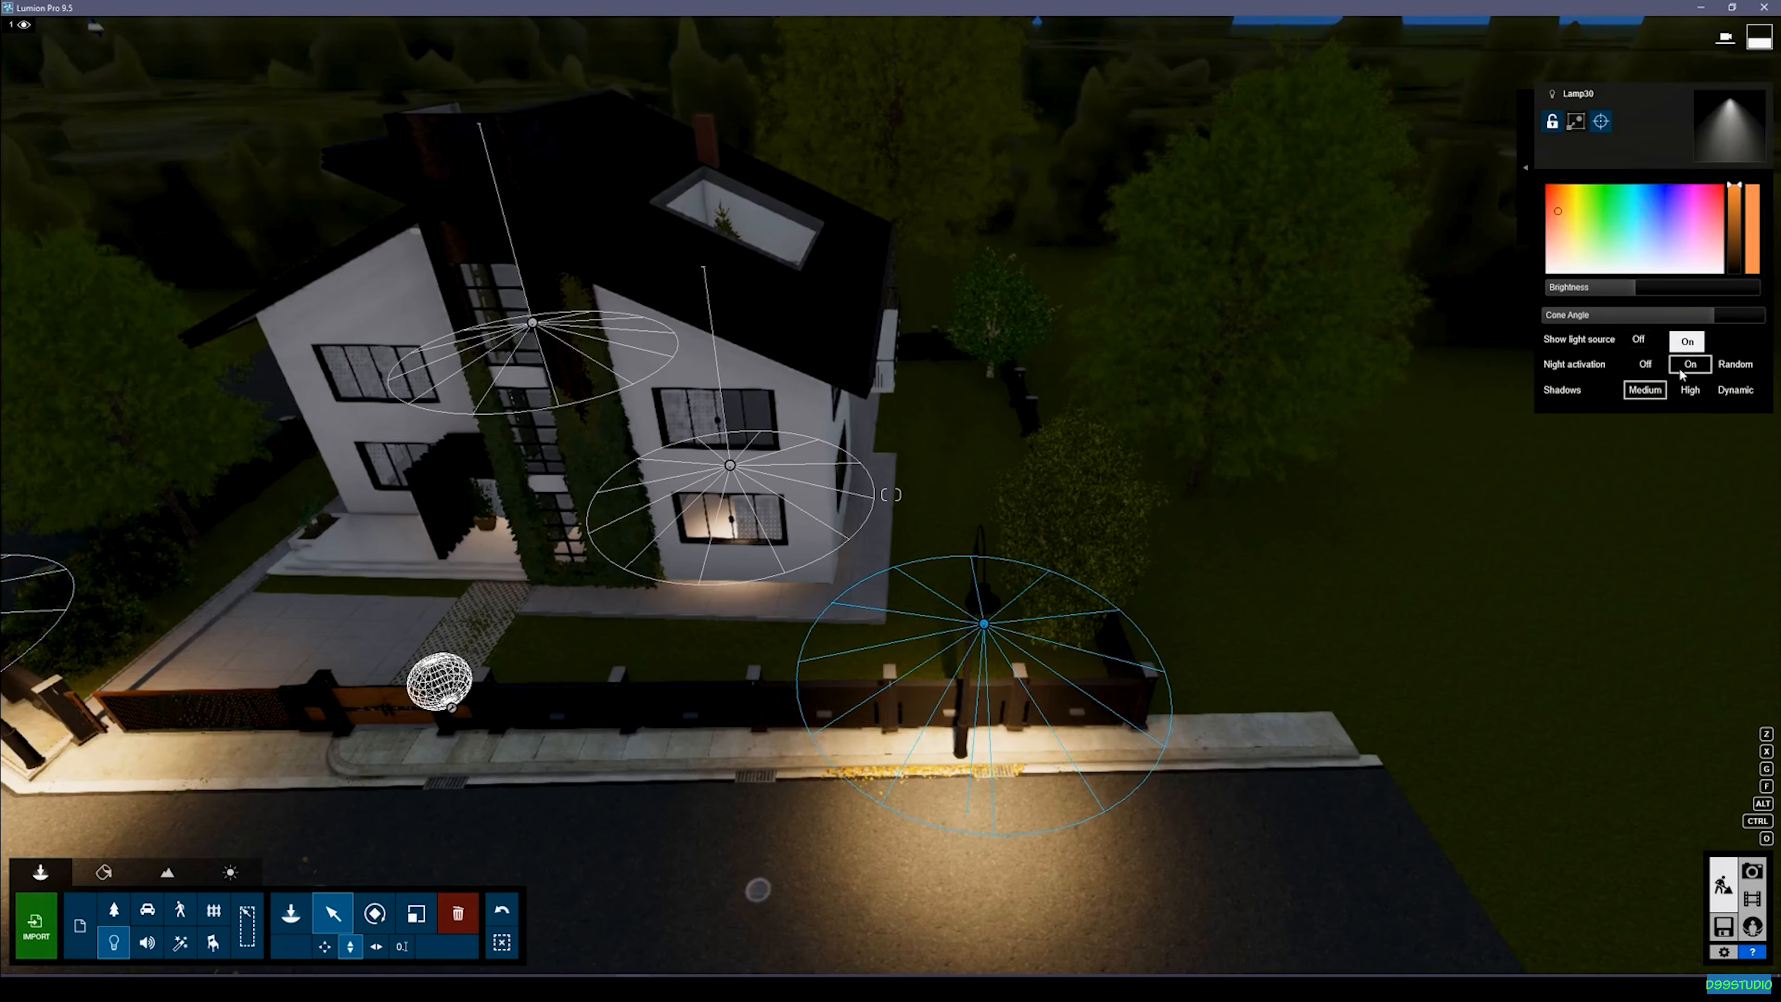
Raise the brightness of the ground-floor room's interior spotlight slightly and turn its night activation On.
key("s")
right_click_drag(891, 495, 848, 348)
key("e")
key("e")
key("w")
right_click_drag(891, 494, 847, 551)
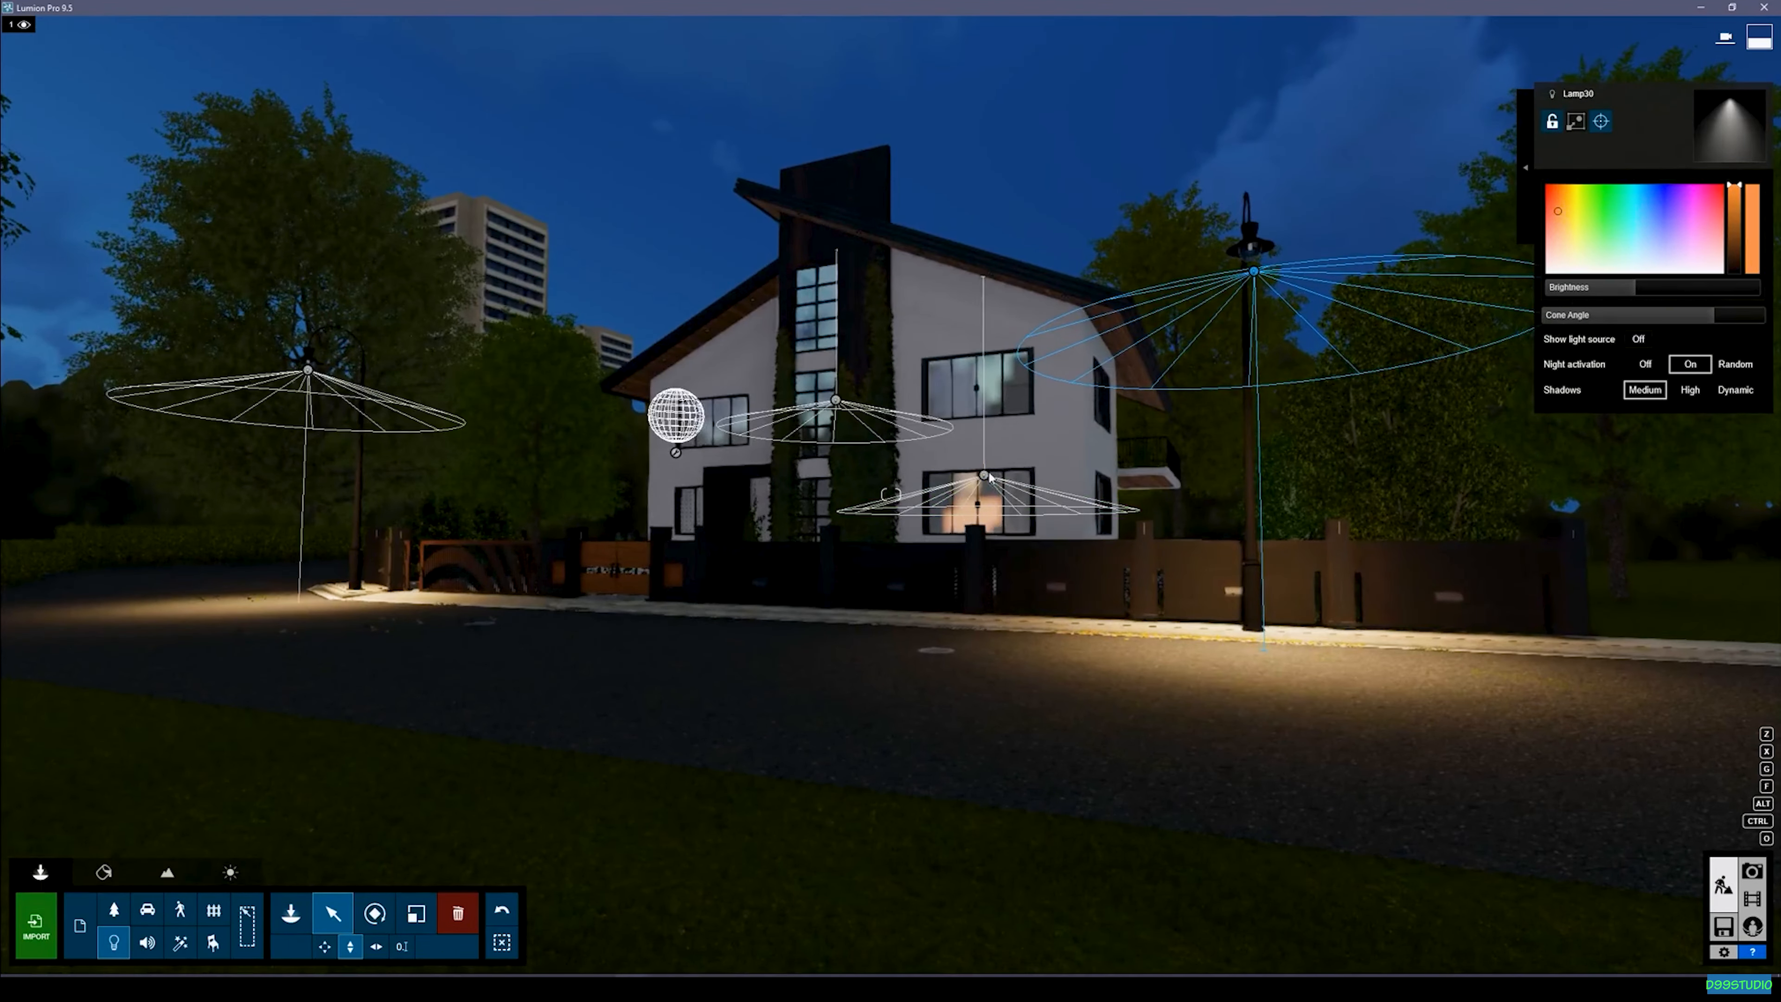
left_click(1669, 367)
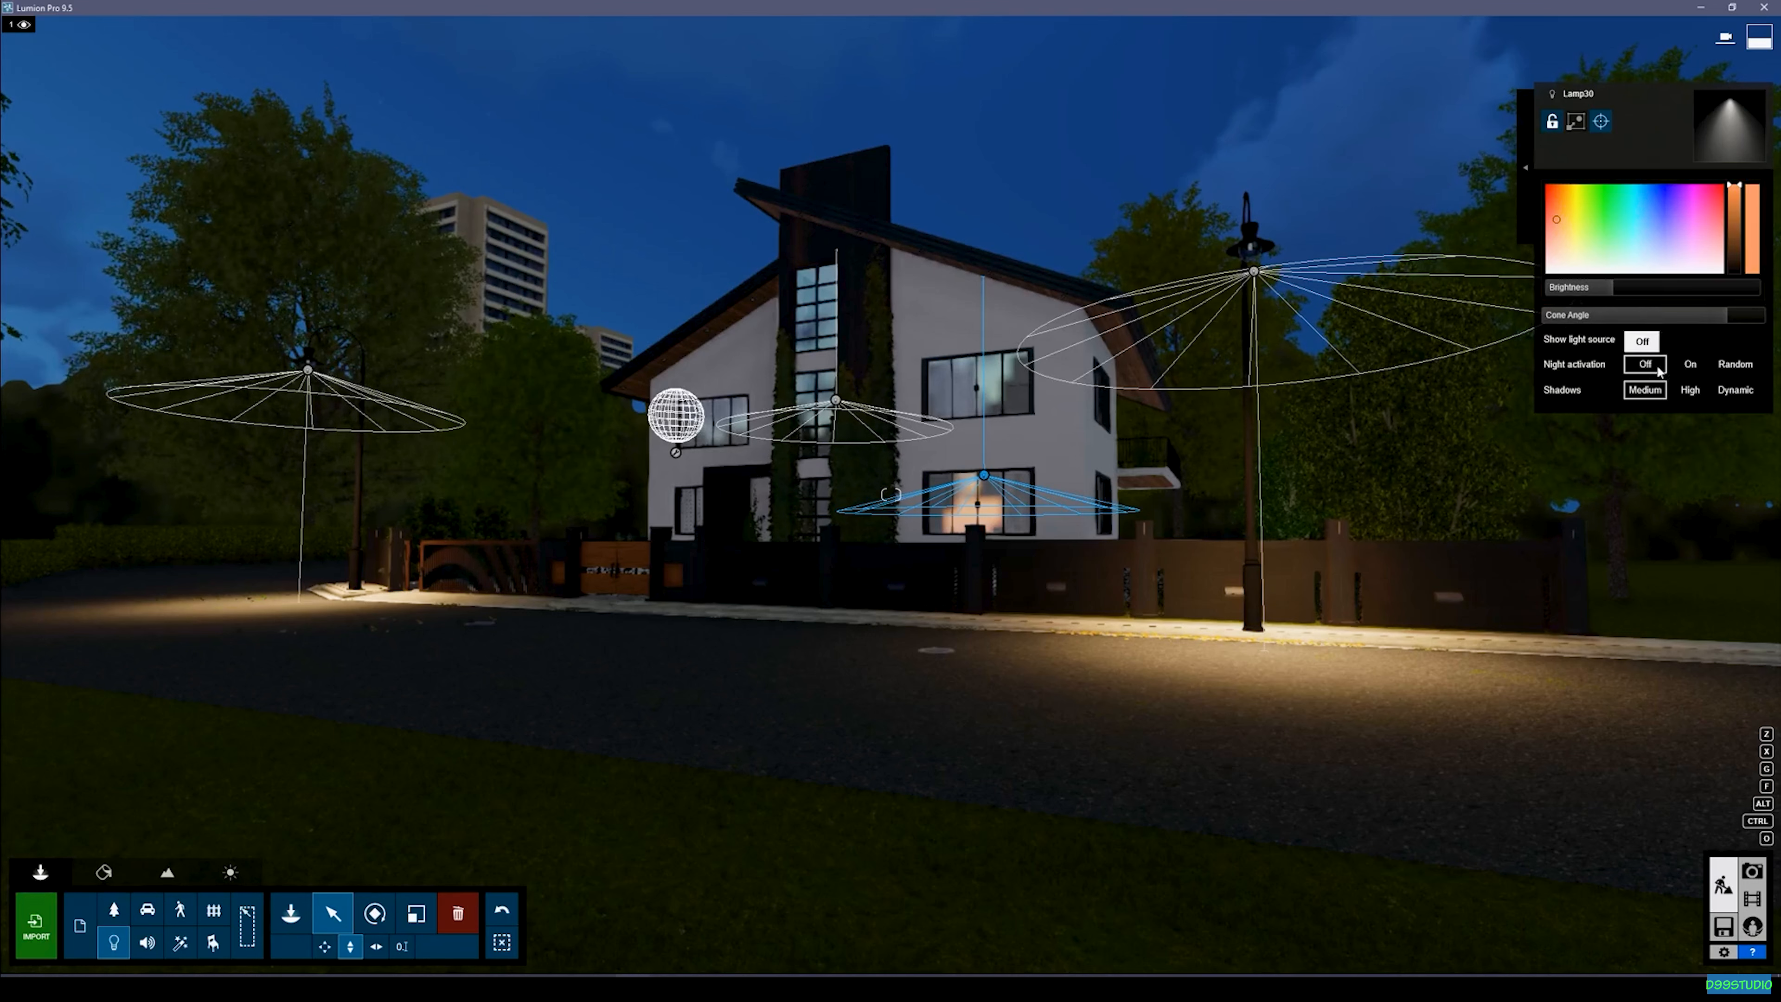
left_click_drag(1611, 292, 1658, 292)
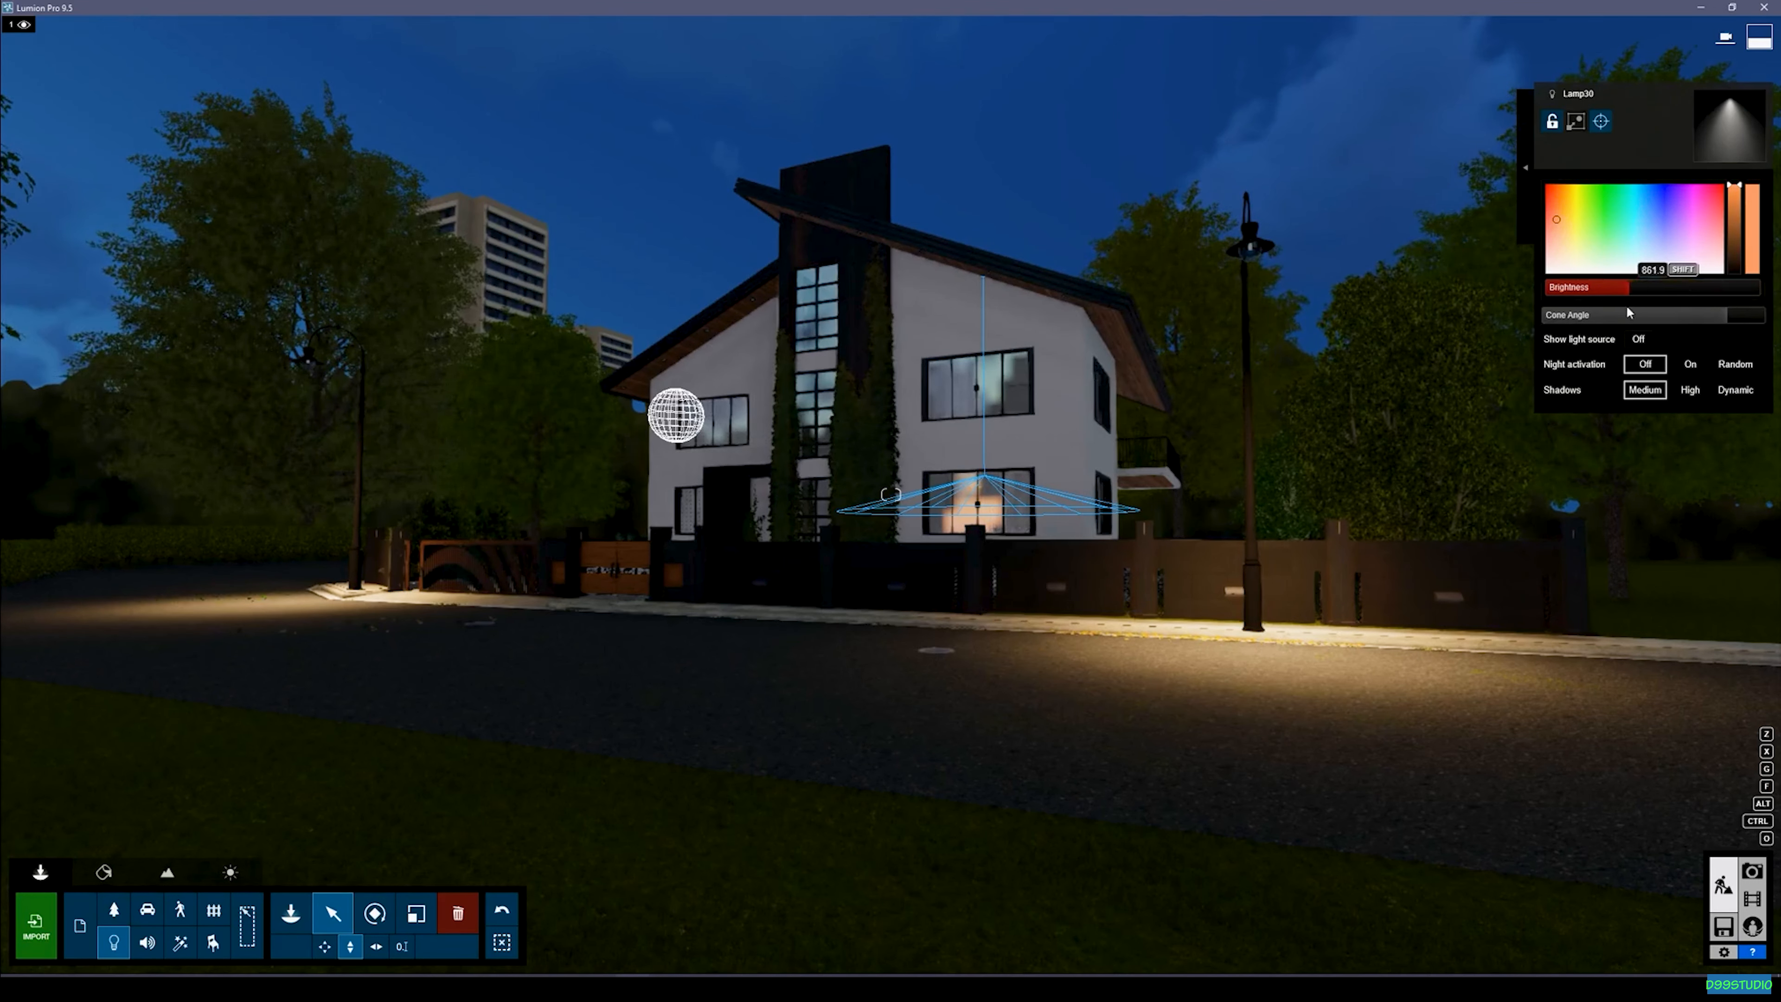
left_click_drag(1685, 309, 1619, 306)
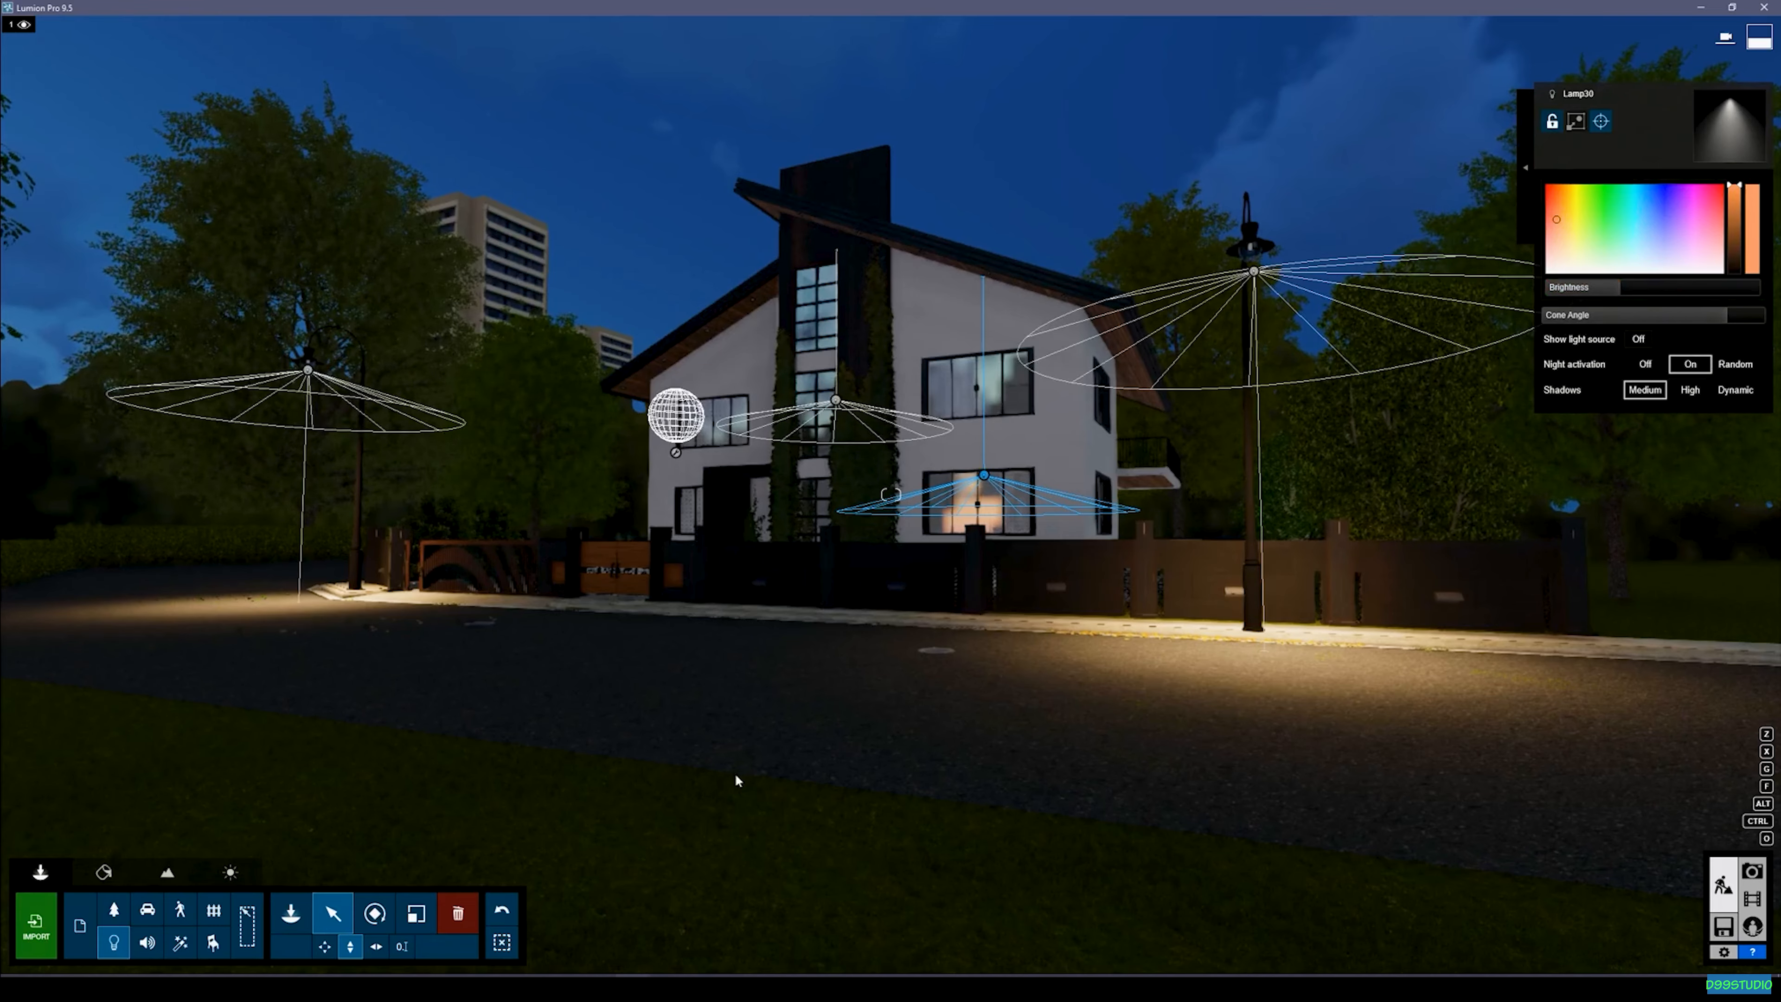
Play clip 1 in movie mode to check how the lights behave as the sun goes down.
left_click(1751, 900)
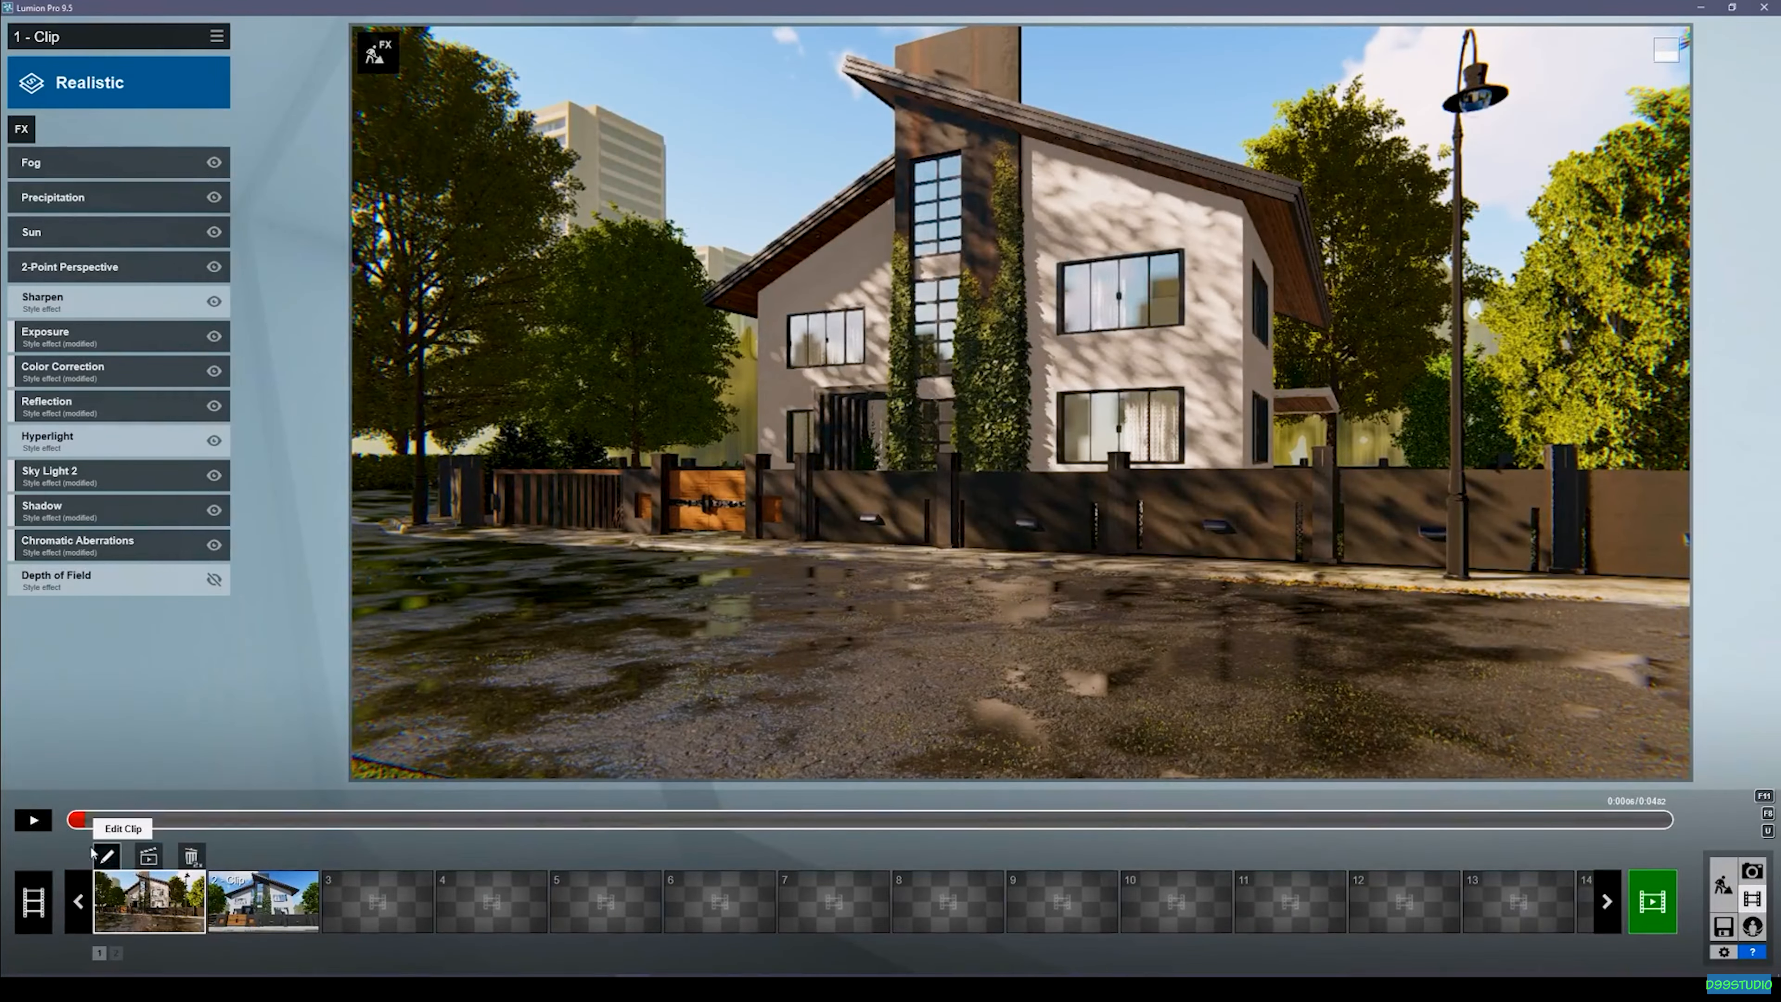
left_click(49, 820)
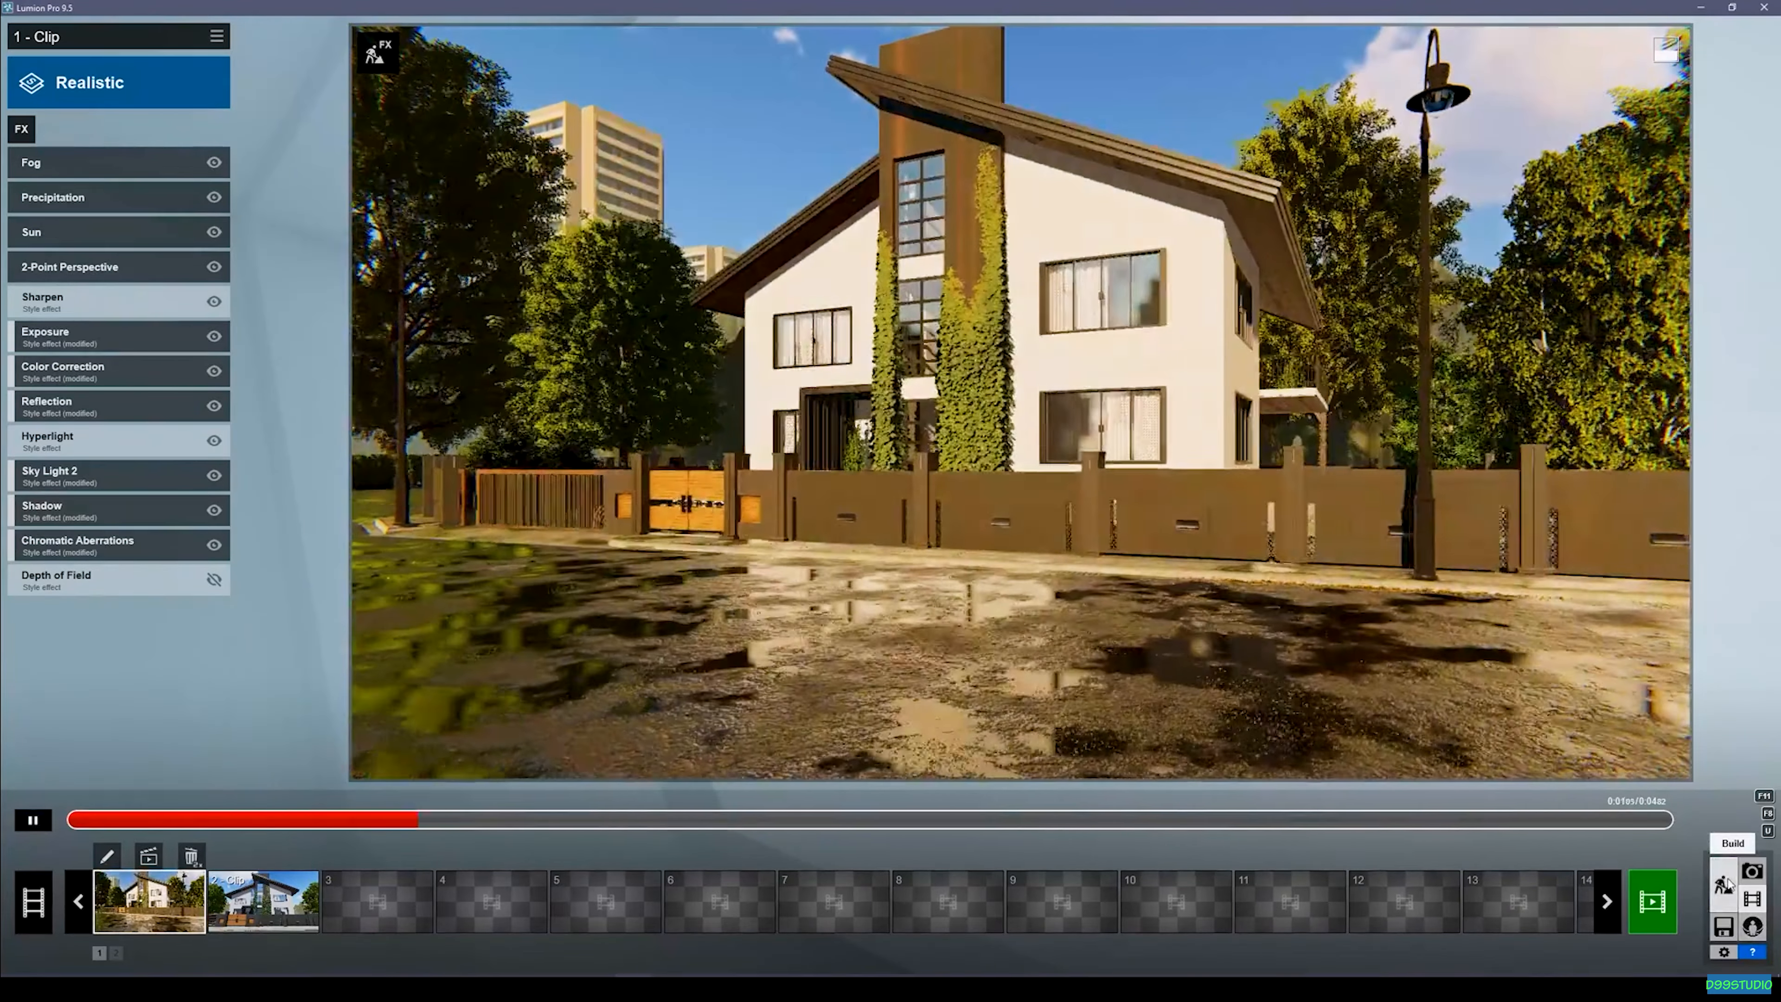
left_click(1725, 884)
Reposition the stairwell's interior spotlight under the ceiling near the tall window and raise its brightness.
left_click(819, 409)
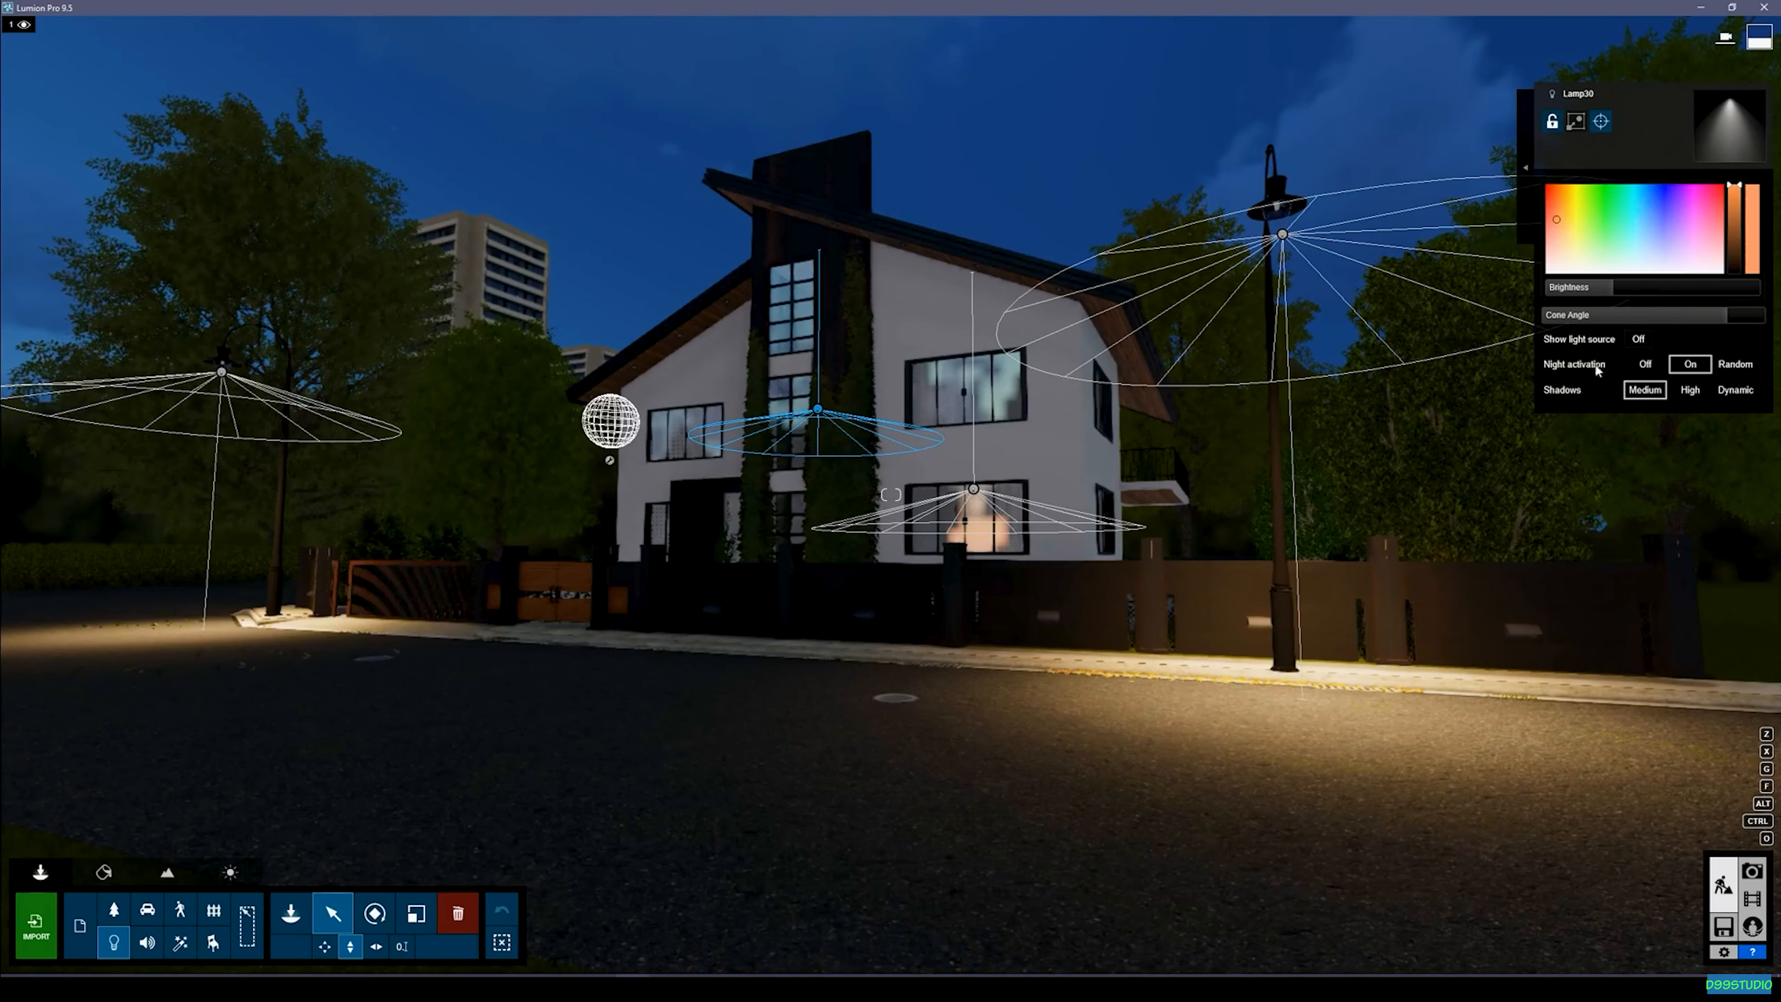
left_click_drag(1615, 292, 1748, 288)
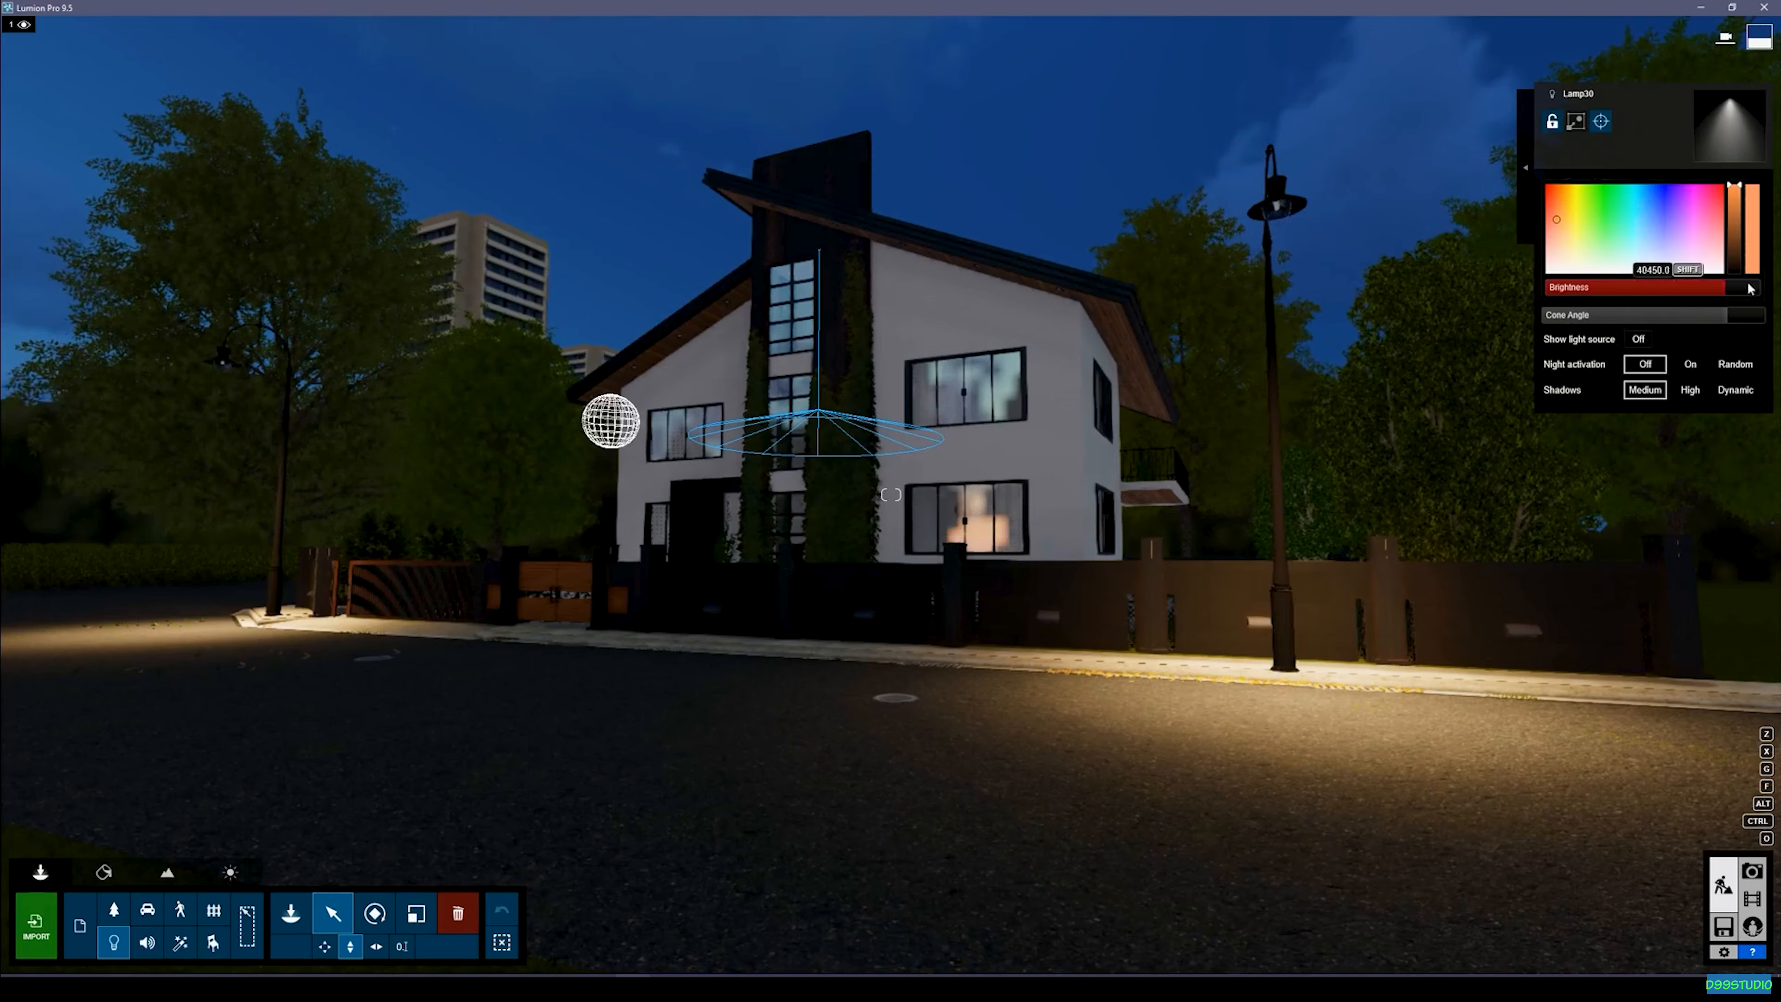
left_click_drag(1621, 284, 1610, 285)
key("shift+w")
right_click_drag(1005, 400, 911, 393)
key("w")
key("s")
mouse_move(1053, 401)
key("m")
left_click_drag(1052, 401, 251, 180)
key("s")
mouse_move(250, 179)
right_mouse_down()
mouse_move(245, 224)
mouse_move(140, 232)
mouse_move(91, 190)
mouse_move(227, 171)
right_mouse_up()
key("s")
key("w")
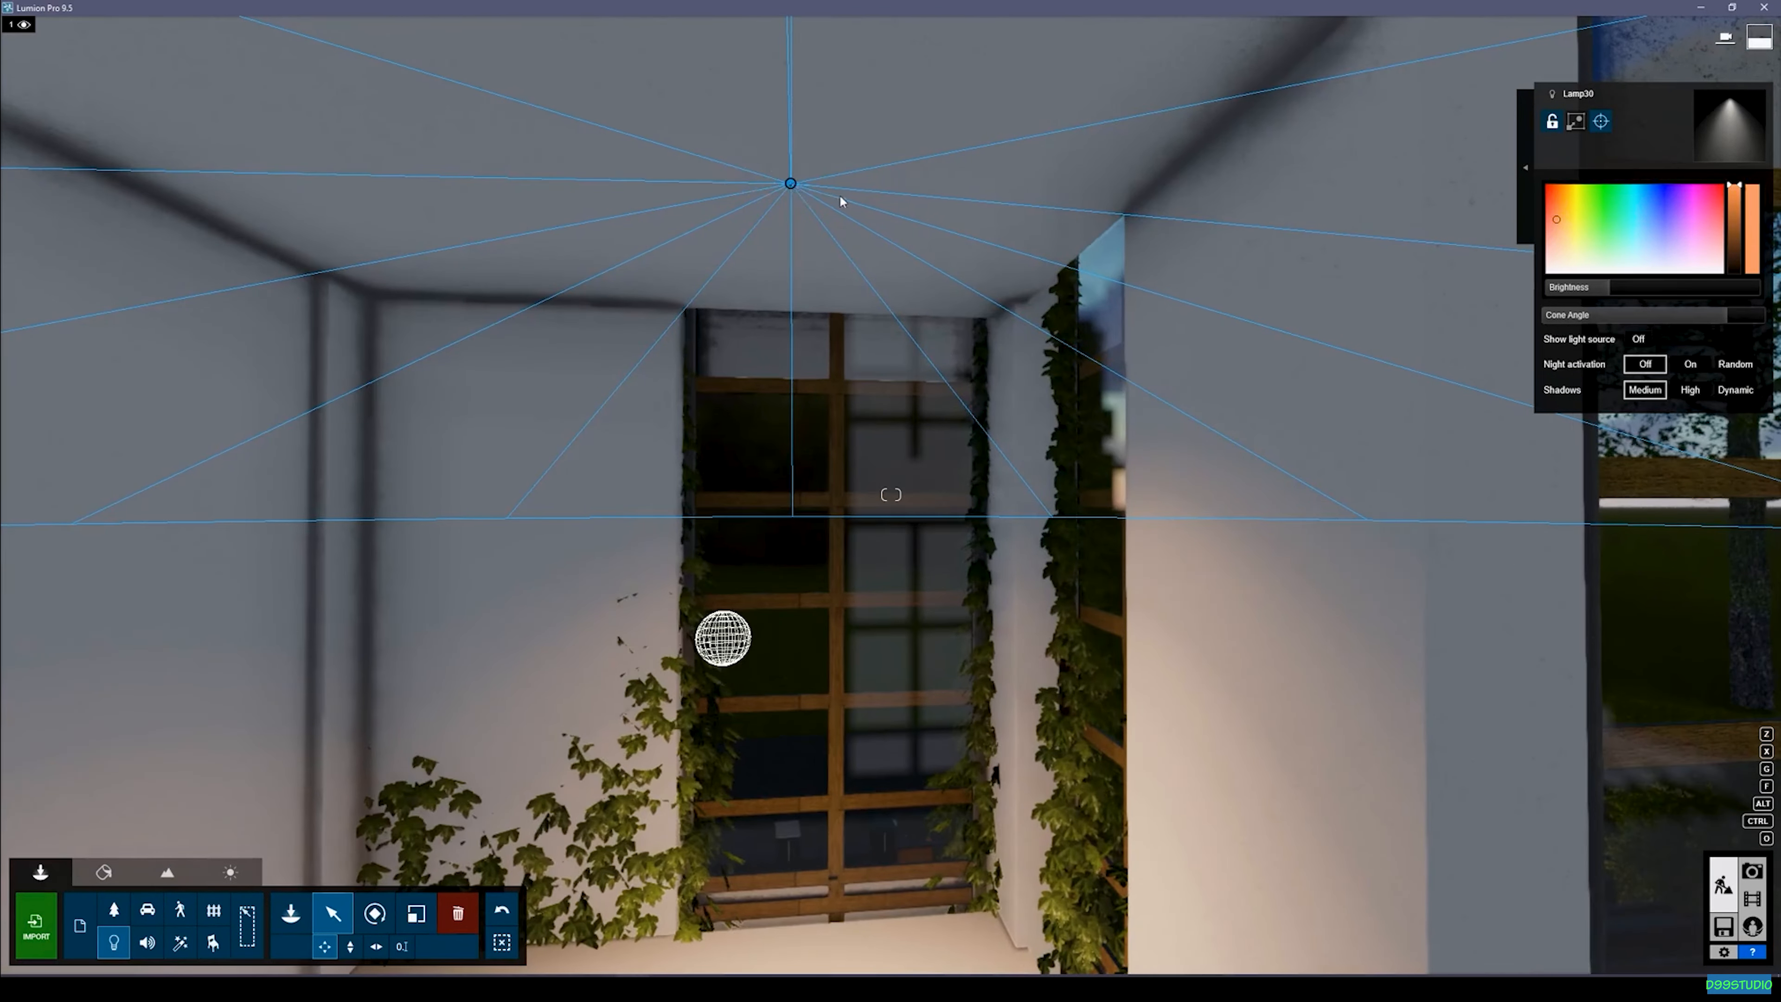
left_click_drag(791, 183, 858, 291)
left_click_drag(1613, 296, 1681, 293)
Shift the stairwell spotlight sideways behind the tall window, narrowing its cone angle and lowering its brightness.
right_click_drag(1463, 366, 1718, 393)
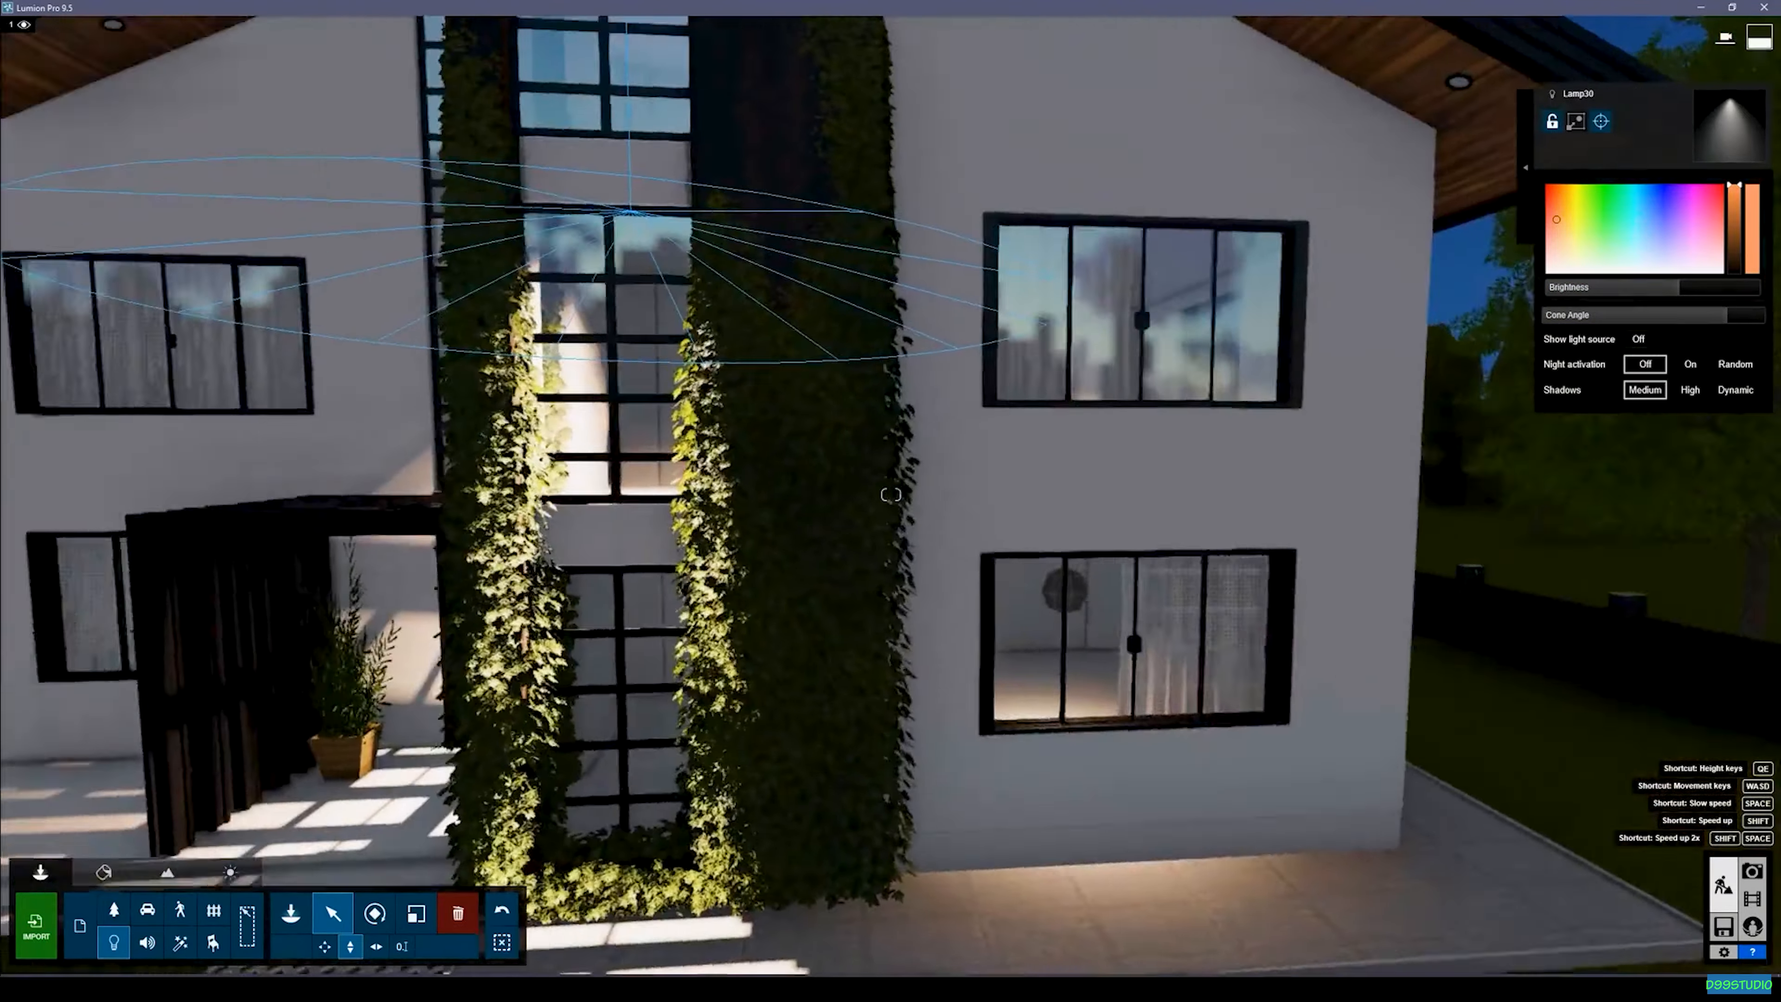
key("s")
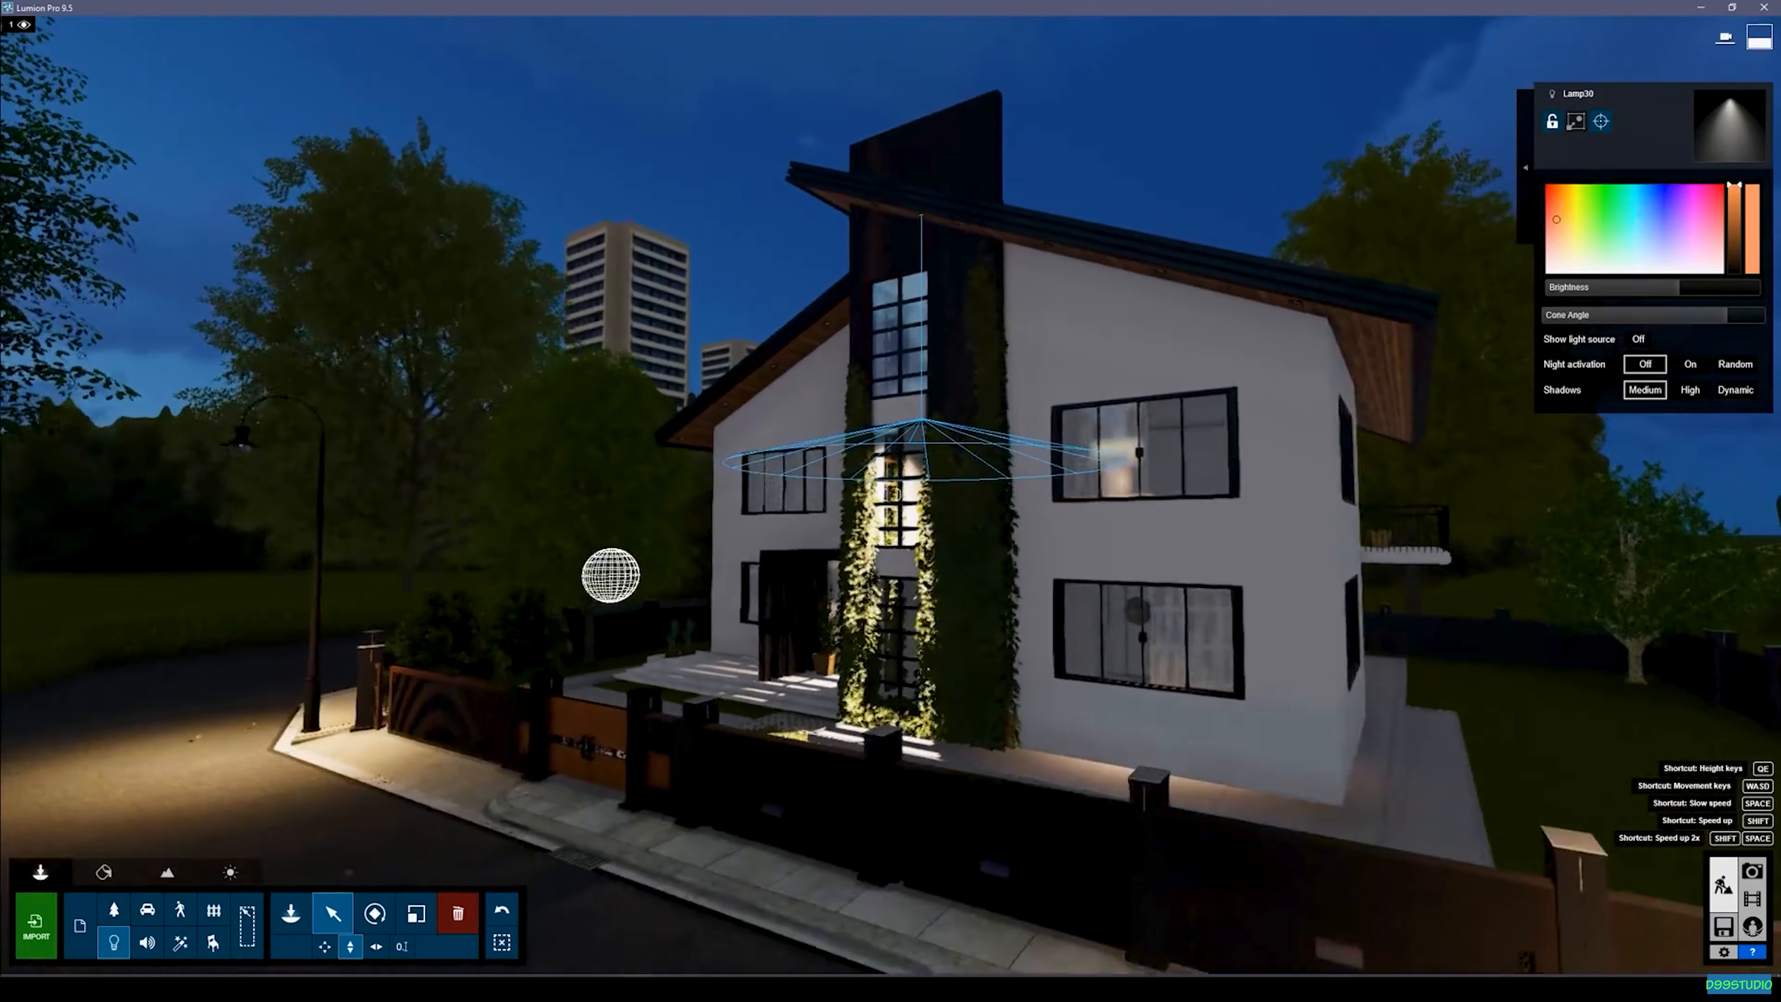
key("w")
right_click_drag(1165, 561, 1165, 510)
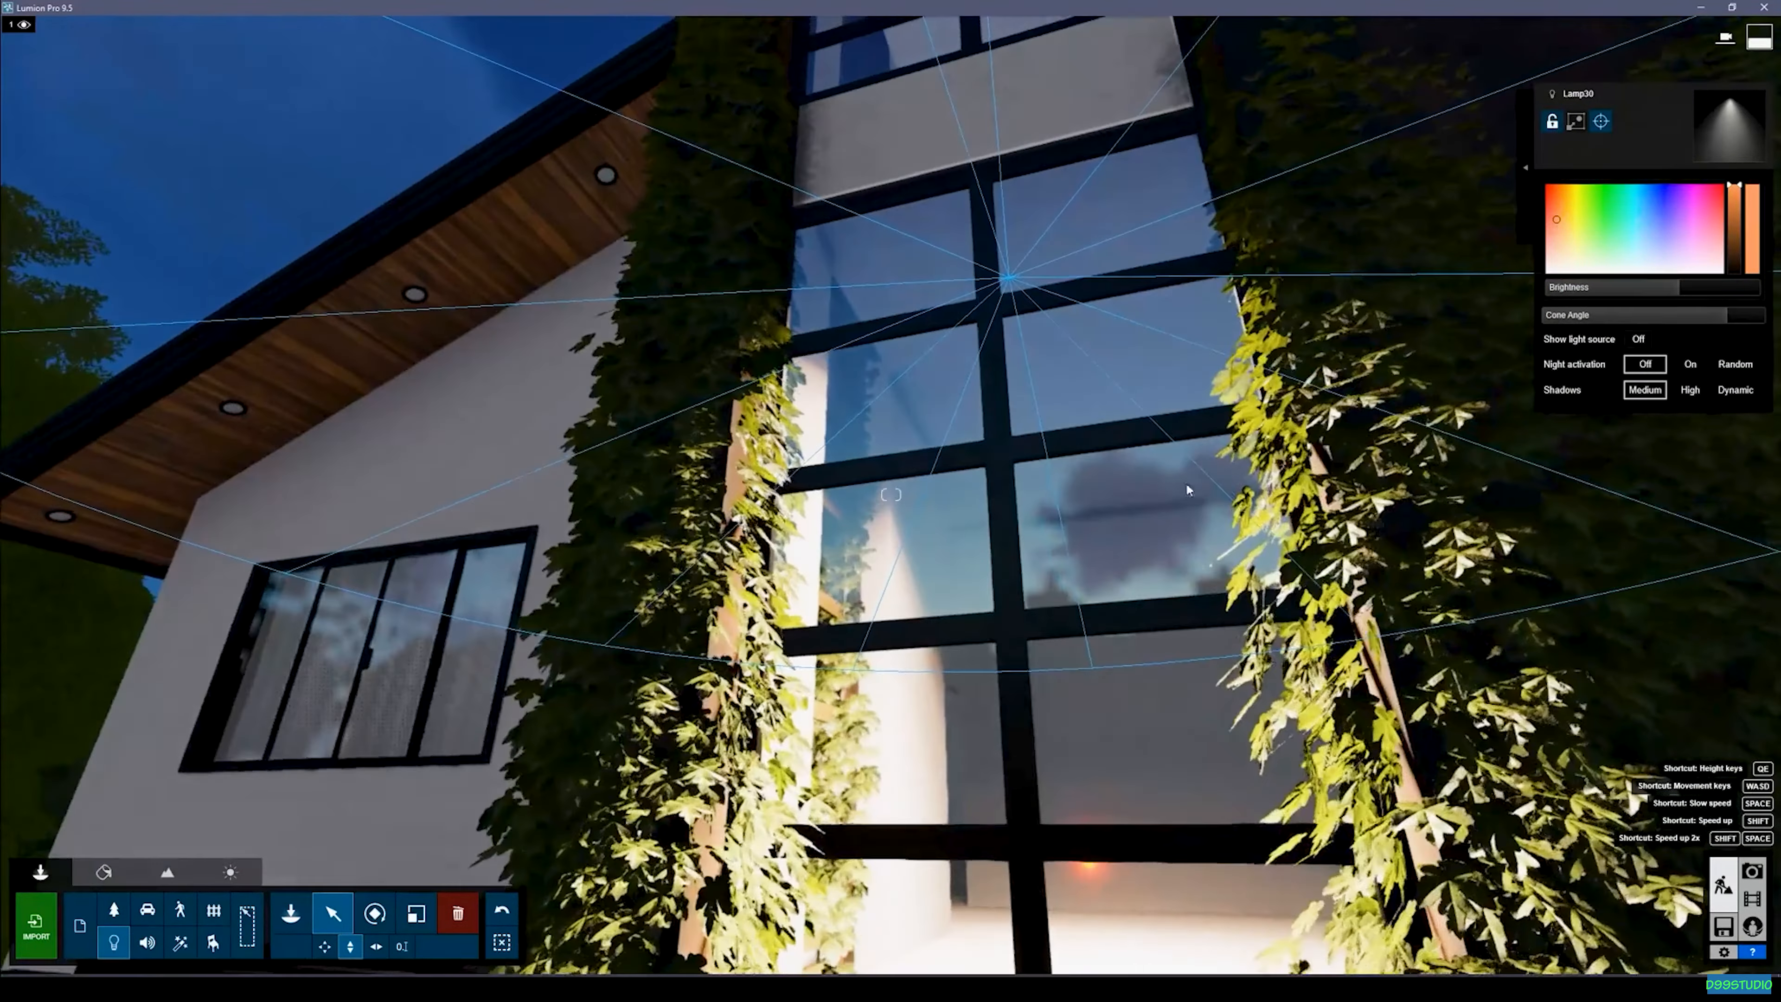
key("m")
left_click_drag(1007, 287, 1083, 348)
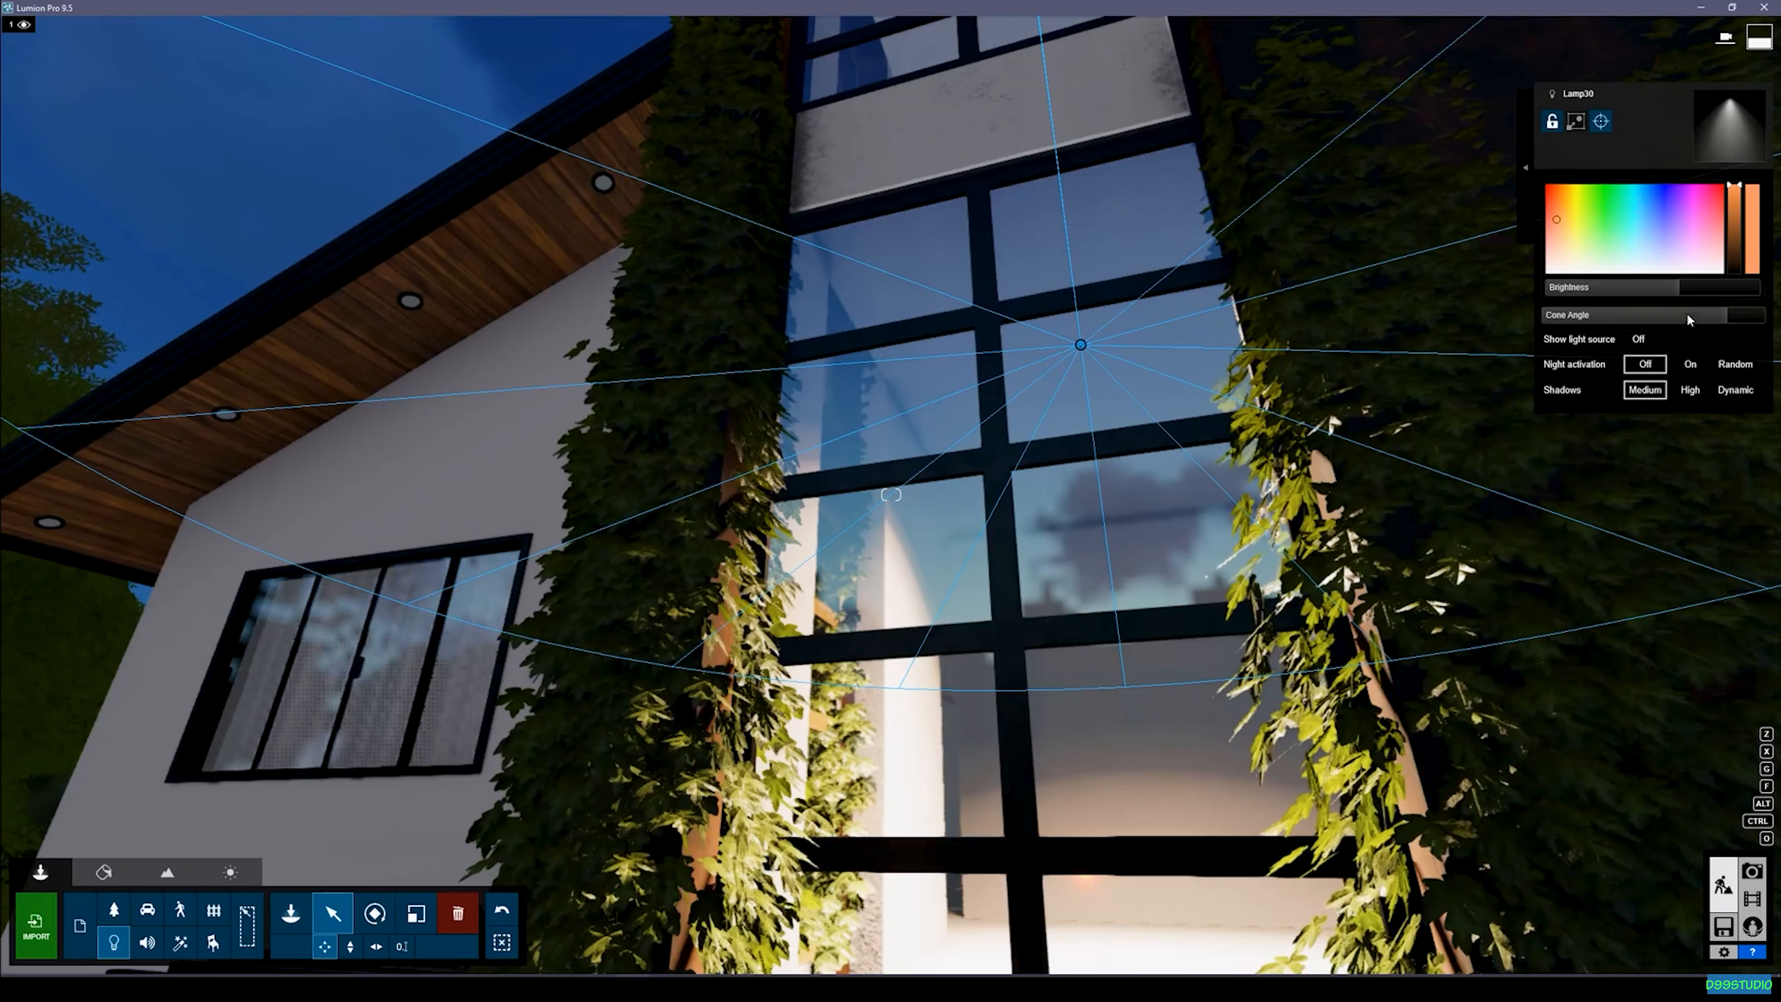
left_click_drag(1712, 323, 1683, 357)
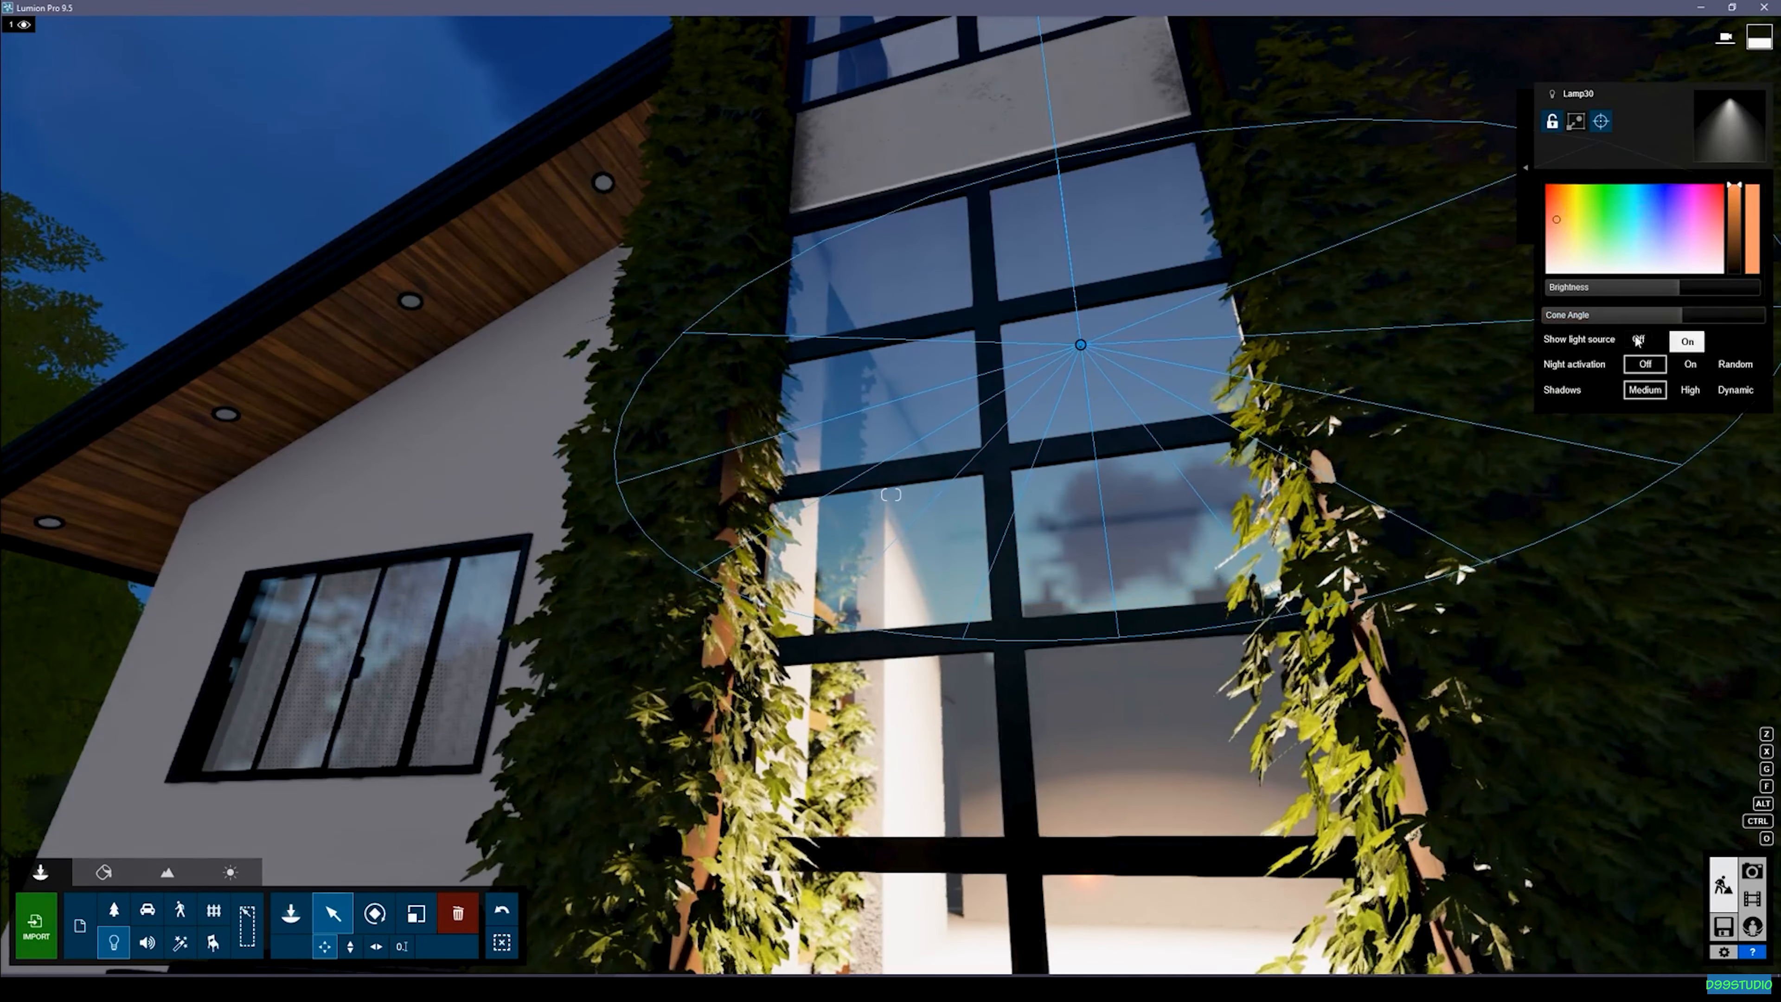
left_click_drag(1669, 292, 1636, 295)
Reposition the ground-floor room's spotlight inside the room, adjust its height and raise its brightness slightly.
key("s")
right_click_drag(891, 495, 891, 631)
key("e")
key("w")
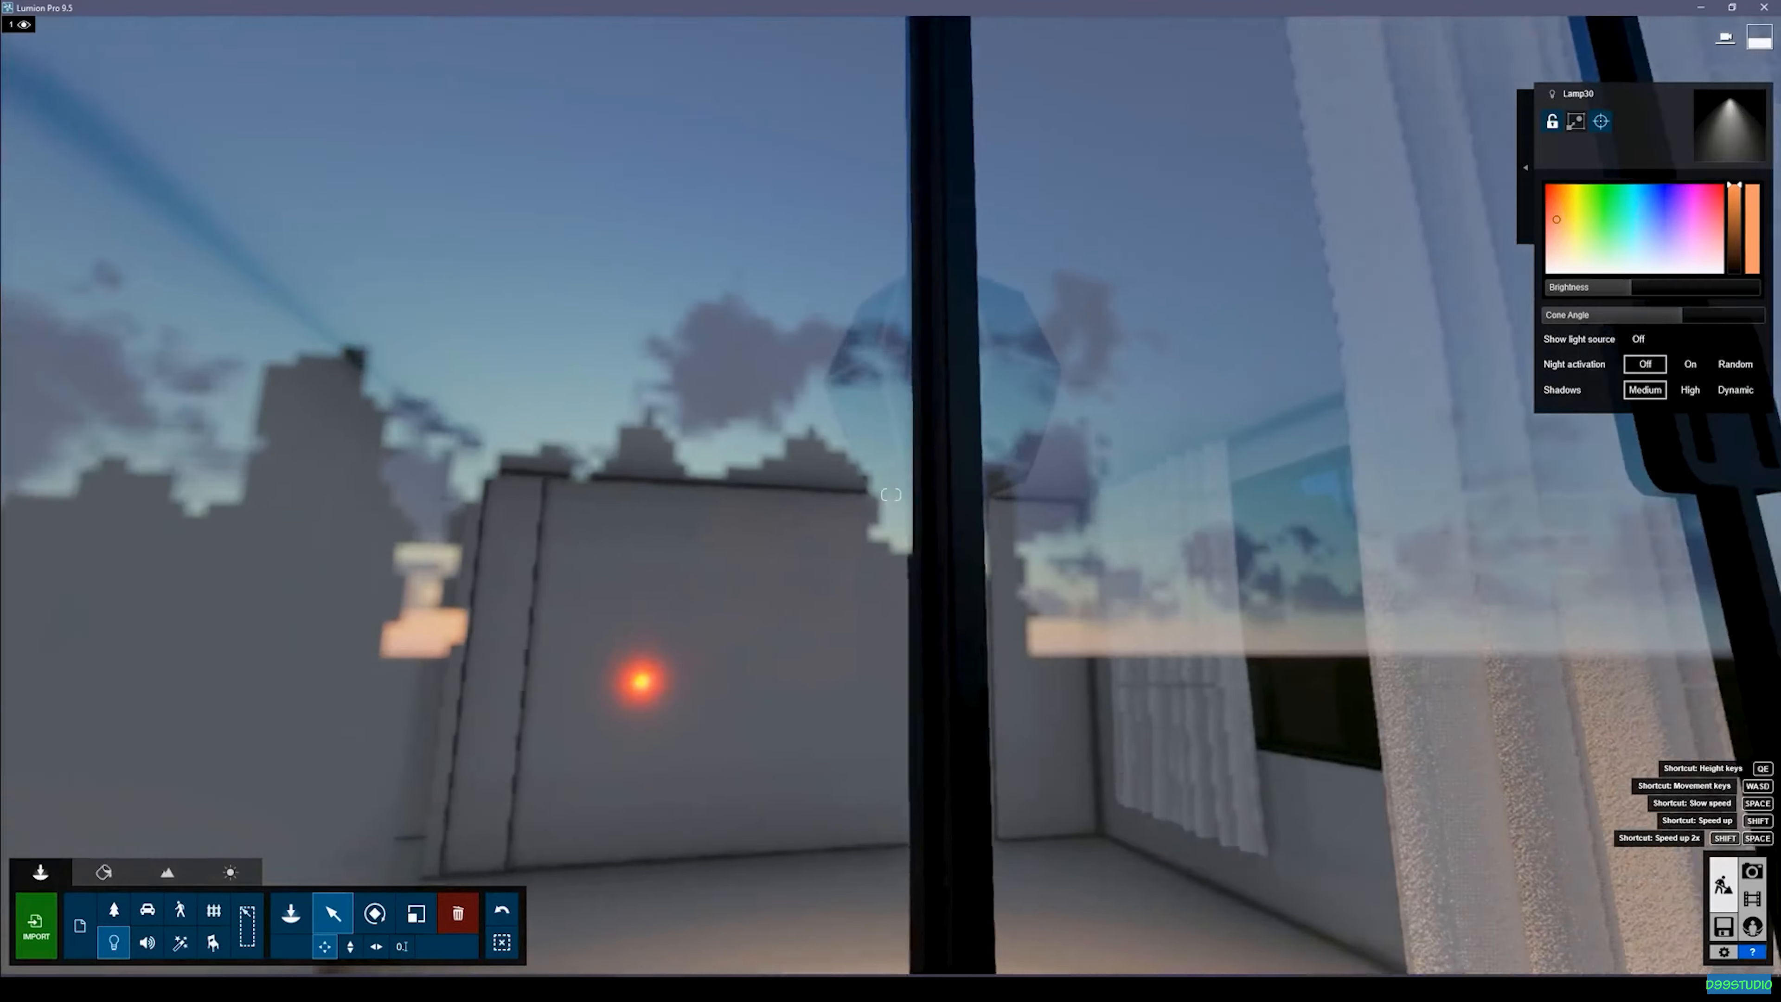
right_click_drag(891, 494, 890, 422)
key("s")
right_click_drag(891, 316, 1133, 372)
left_click(1009, 455)
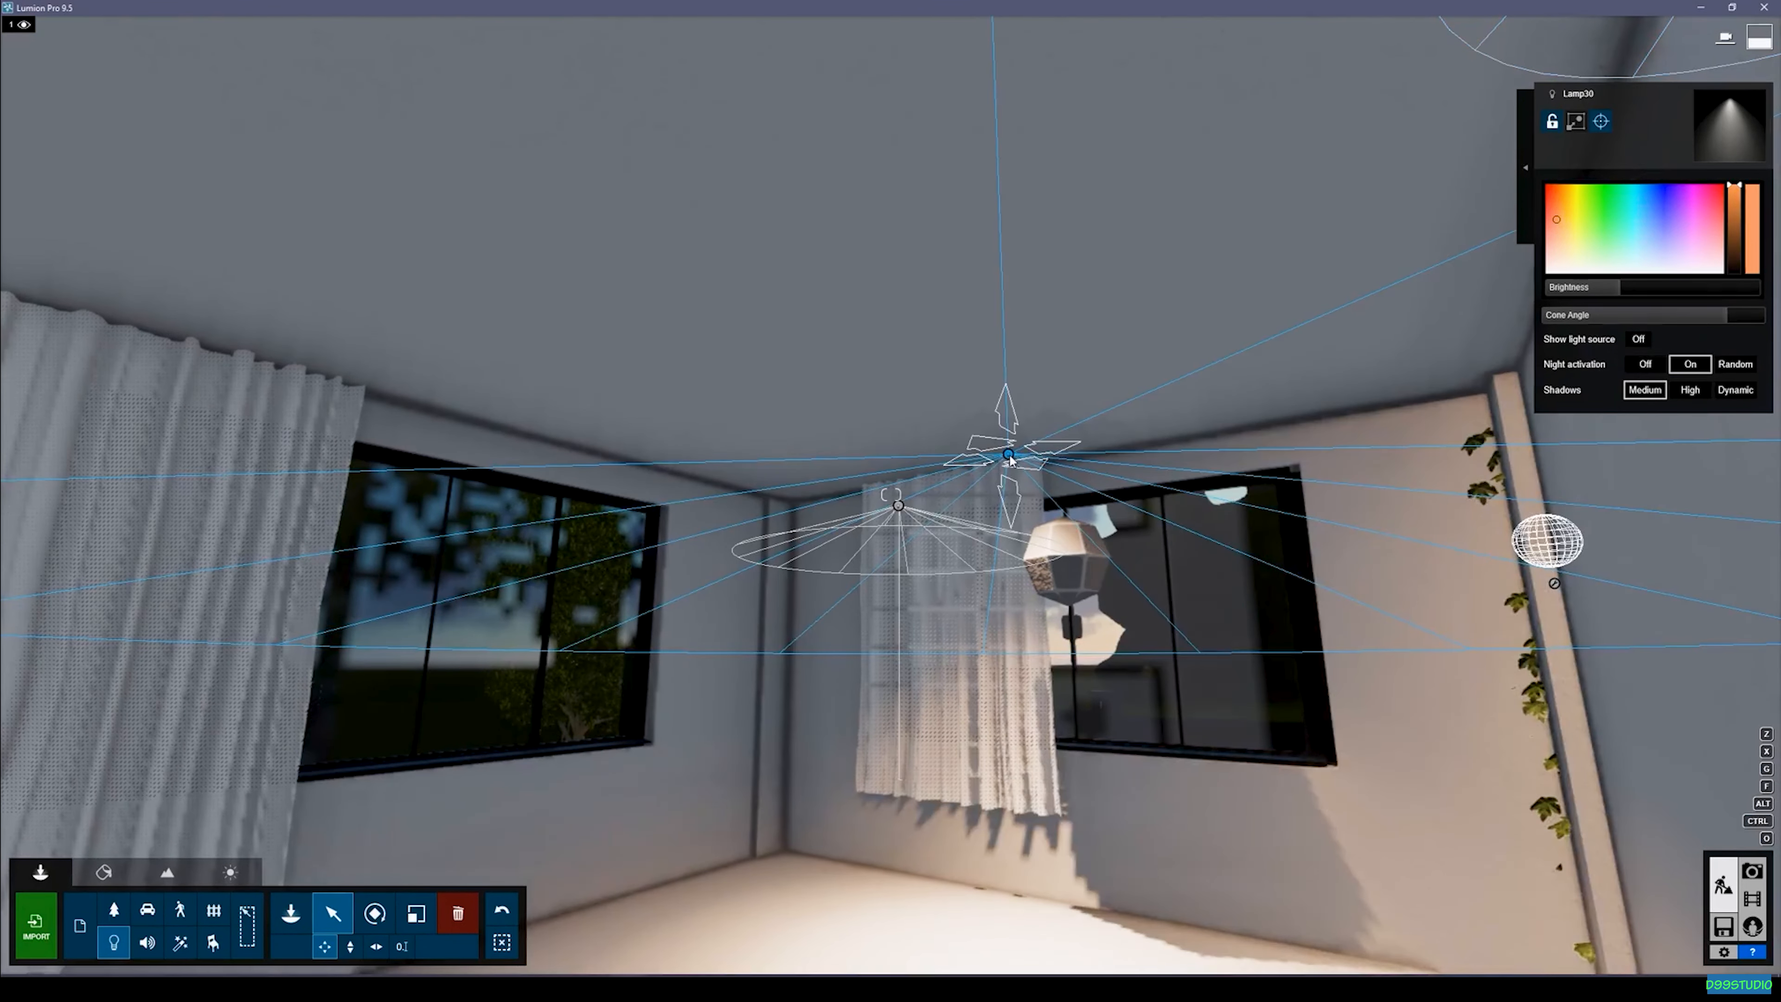
left_click_drag(1011, 460, 1159, 402)
key("h")
left_click_drag(1631, 290, 1646, 292)
Turn night activation On for the stairwell spotlight behind the tall window.
right_click_drag(1480, 366, 1428, 407)
key("w")
key("s")
right_click_drag(1606, 437, 1589, 412)
key("w")
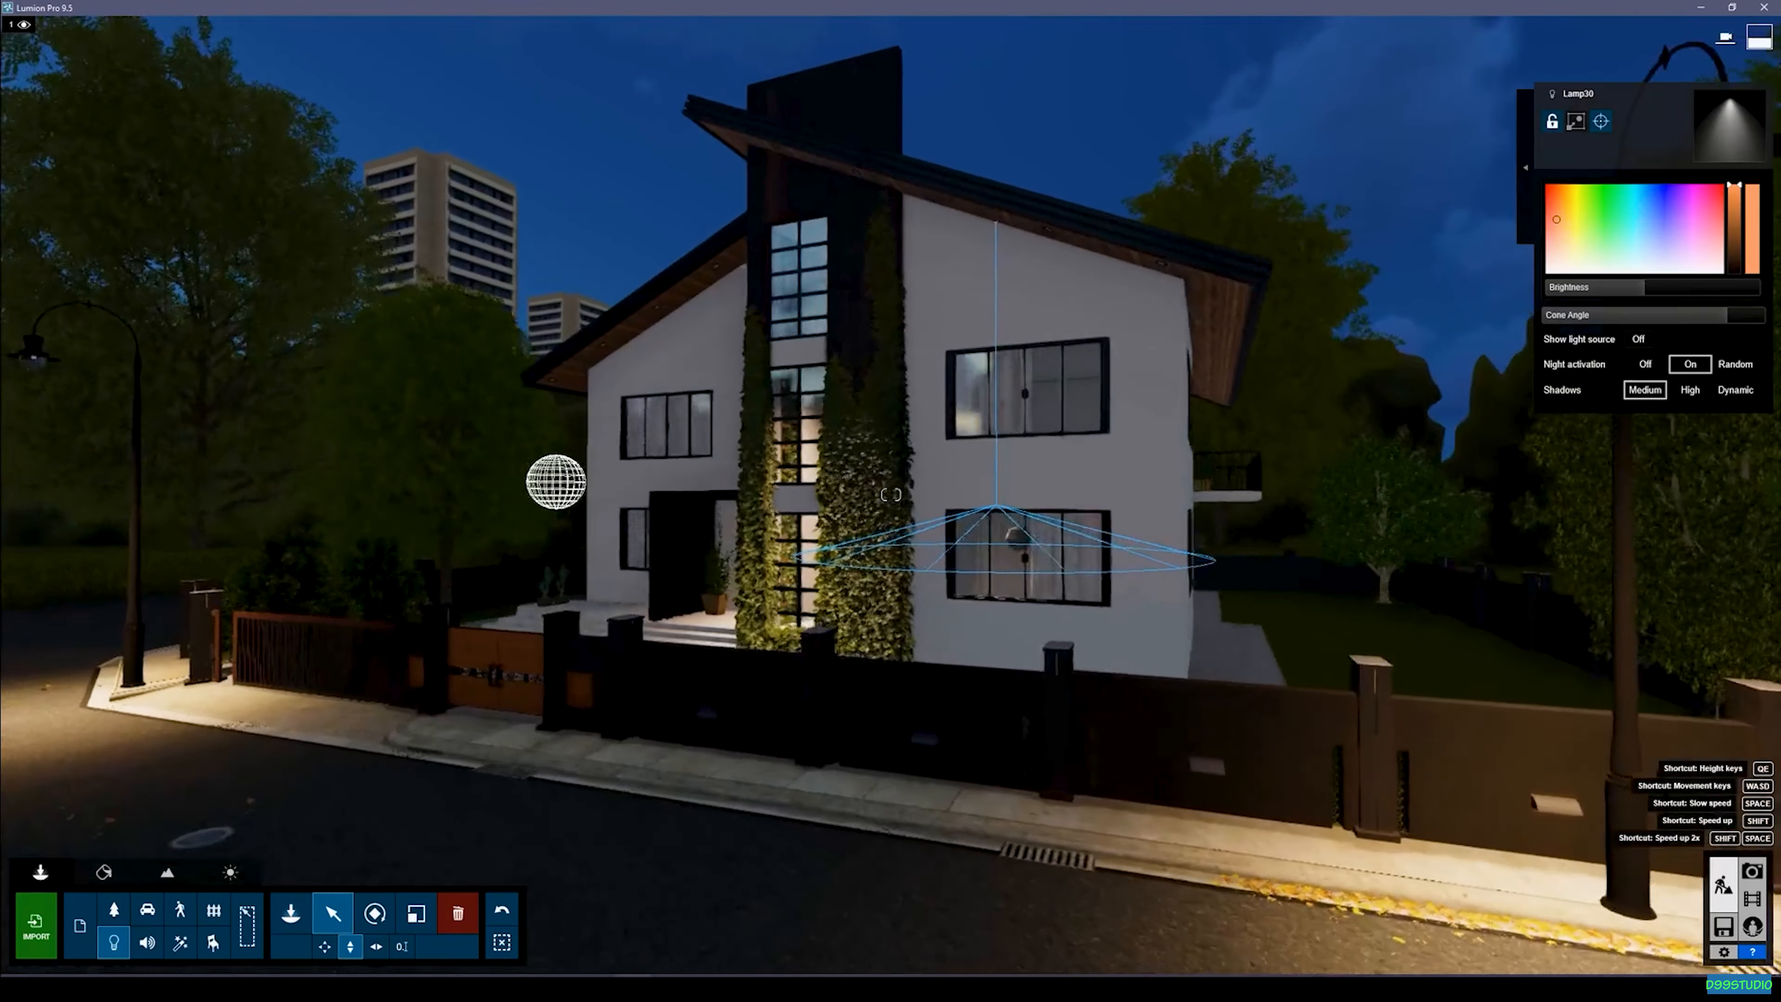
key("a")
left_click(915, 372)
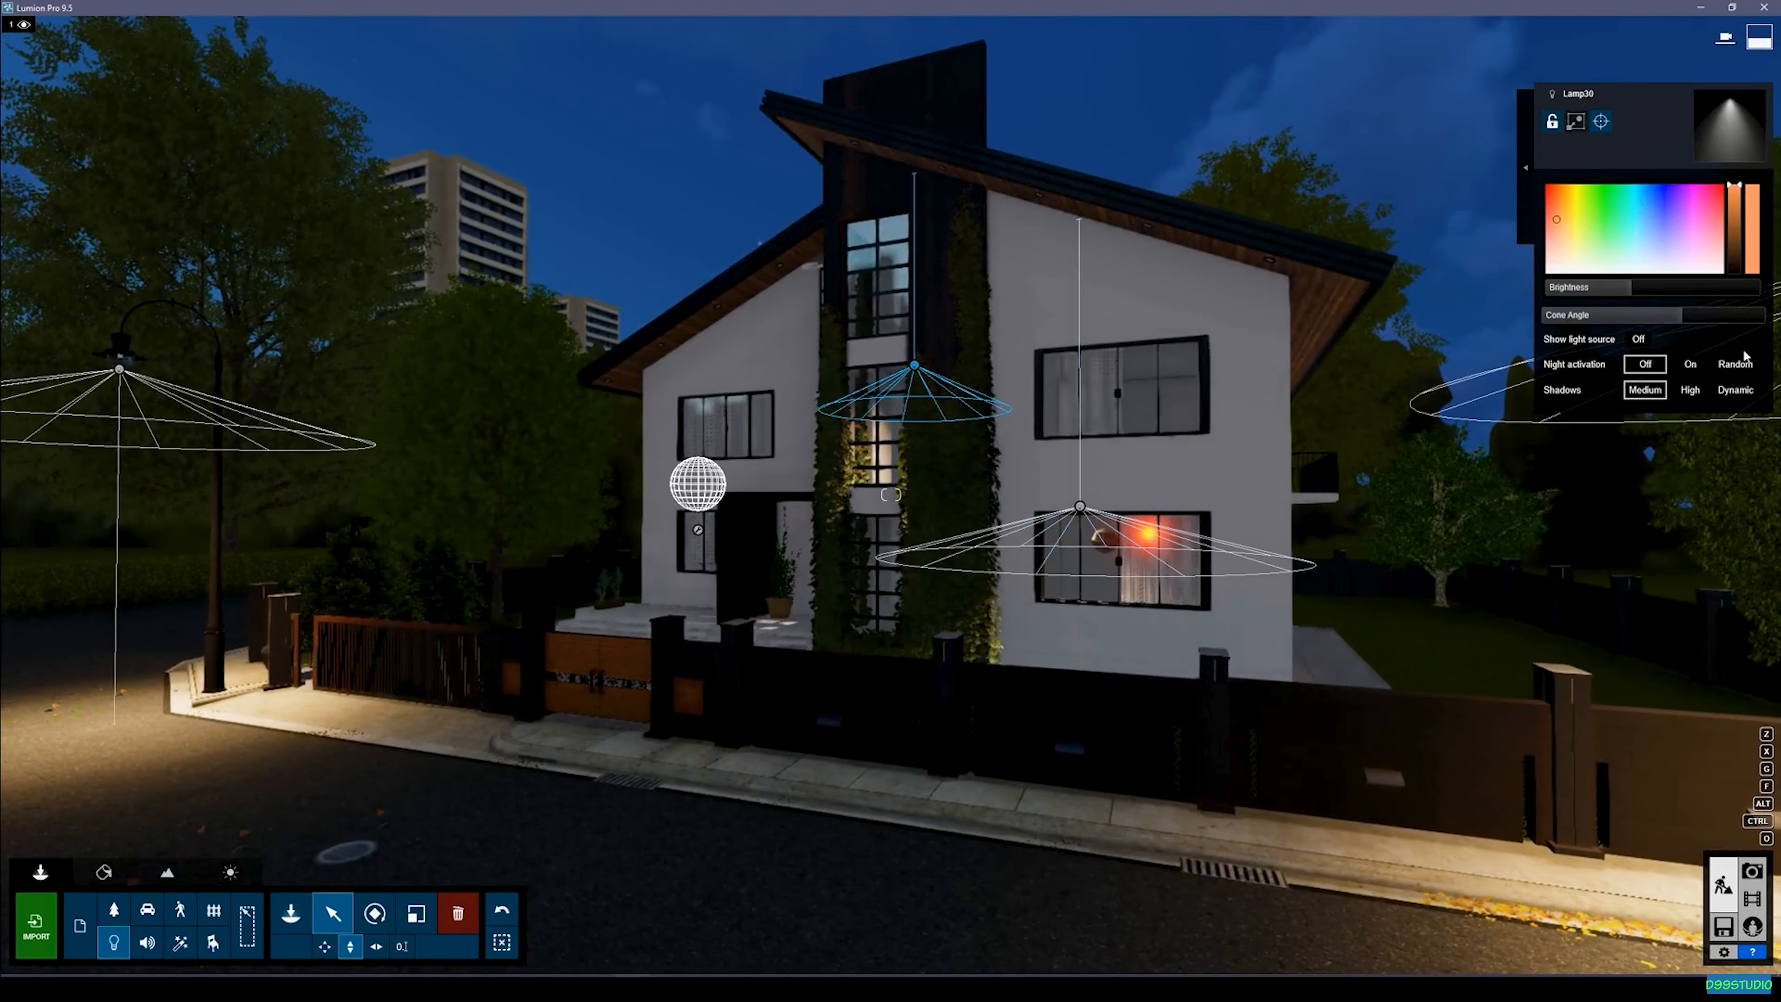
left_click(1703, 364)
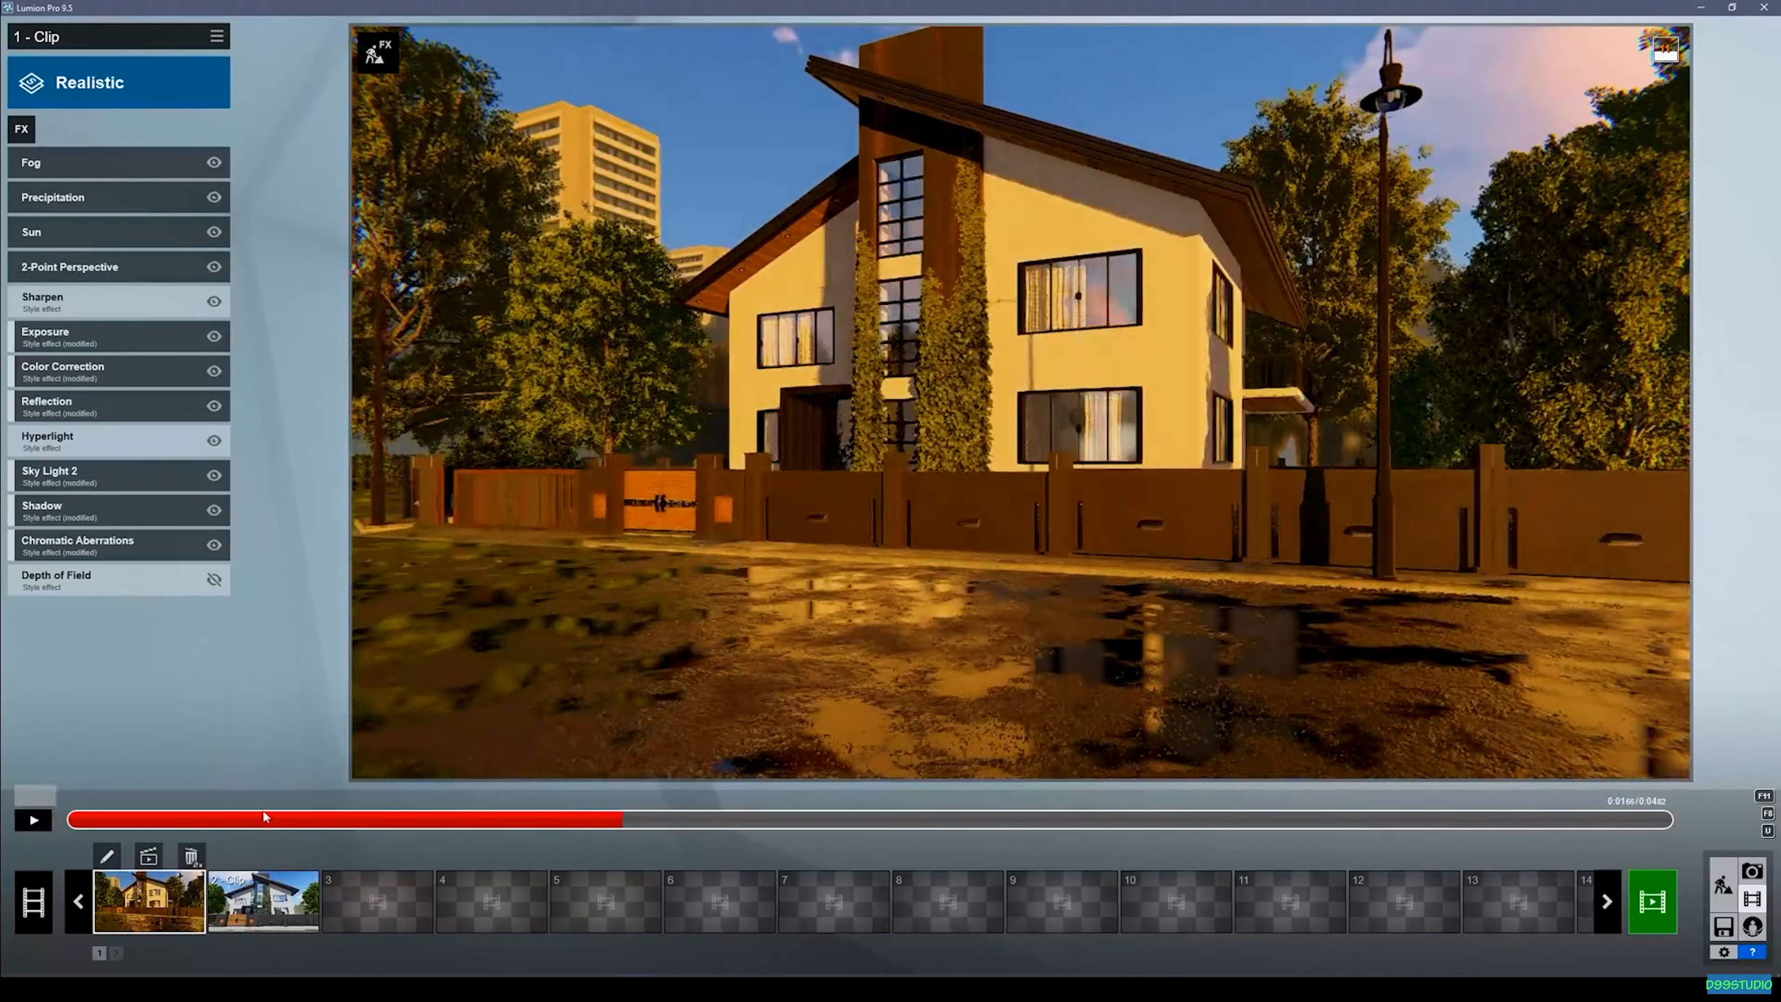
Record a new clip in empty slot 3, capturing a second camera keyframe from further along the road.
left_click(31, 821)
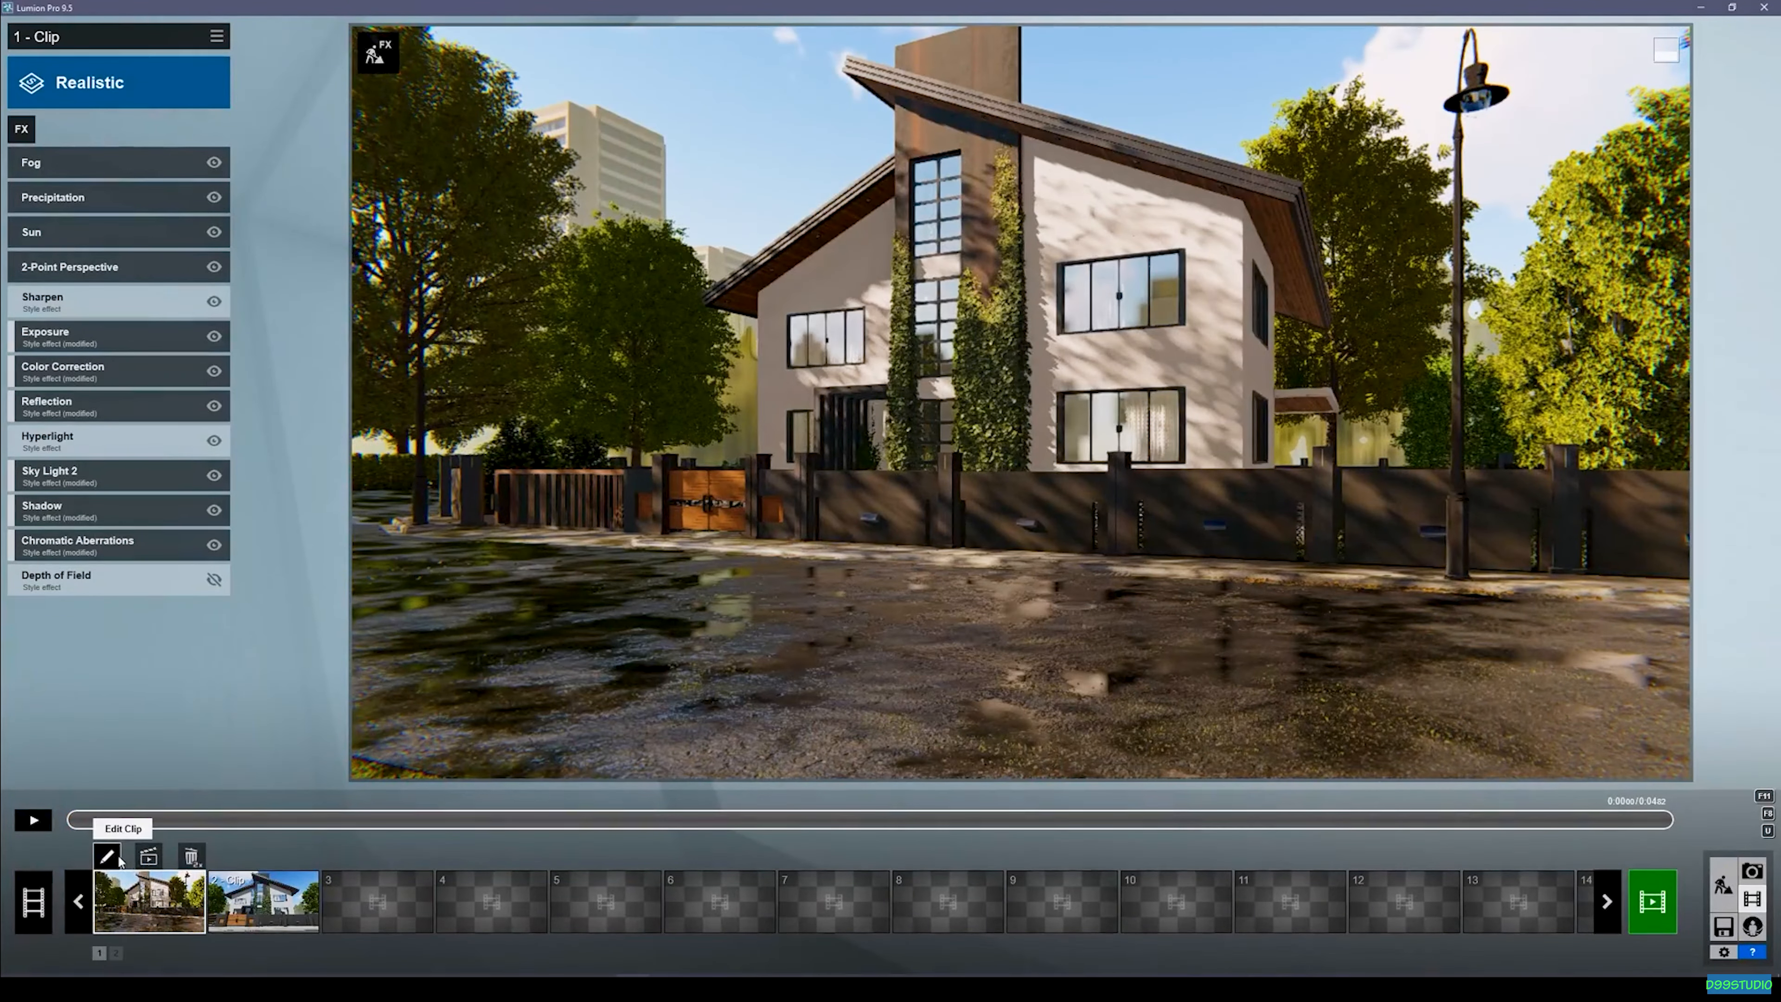
left_click(363, 885)
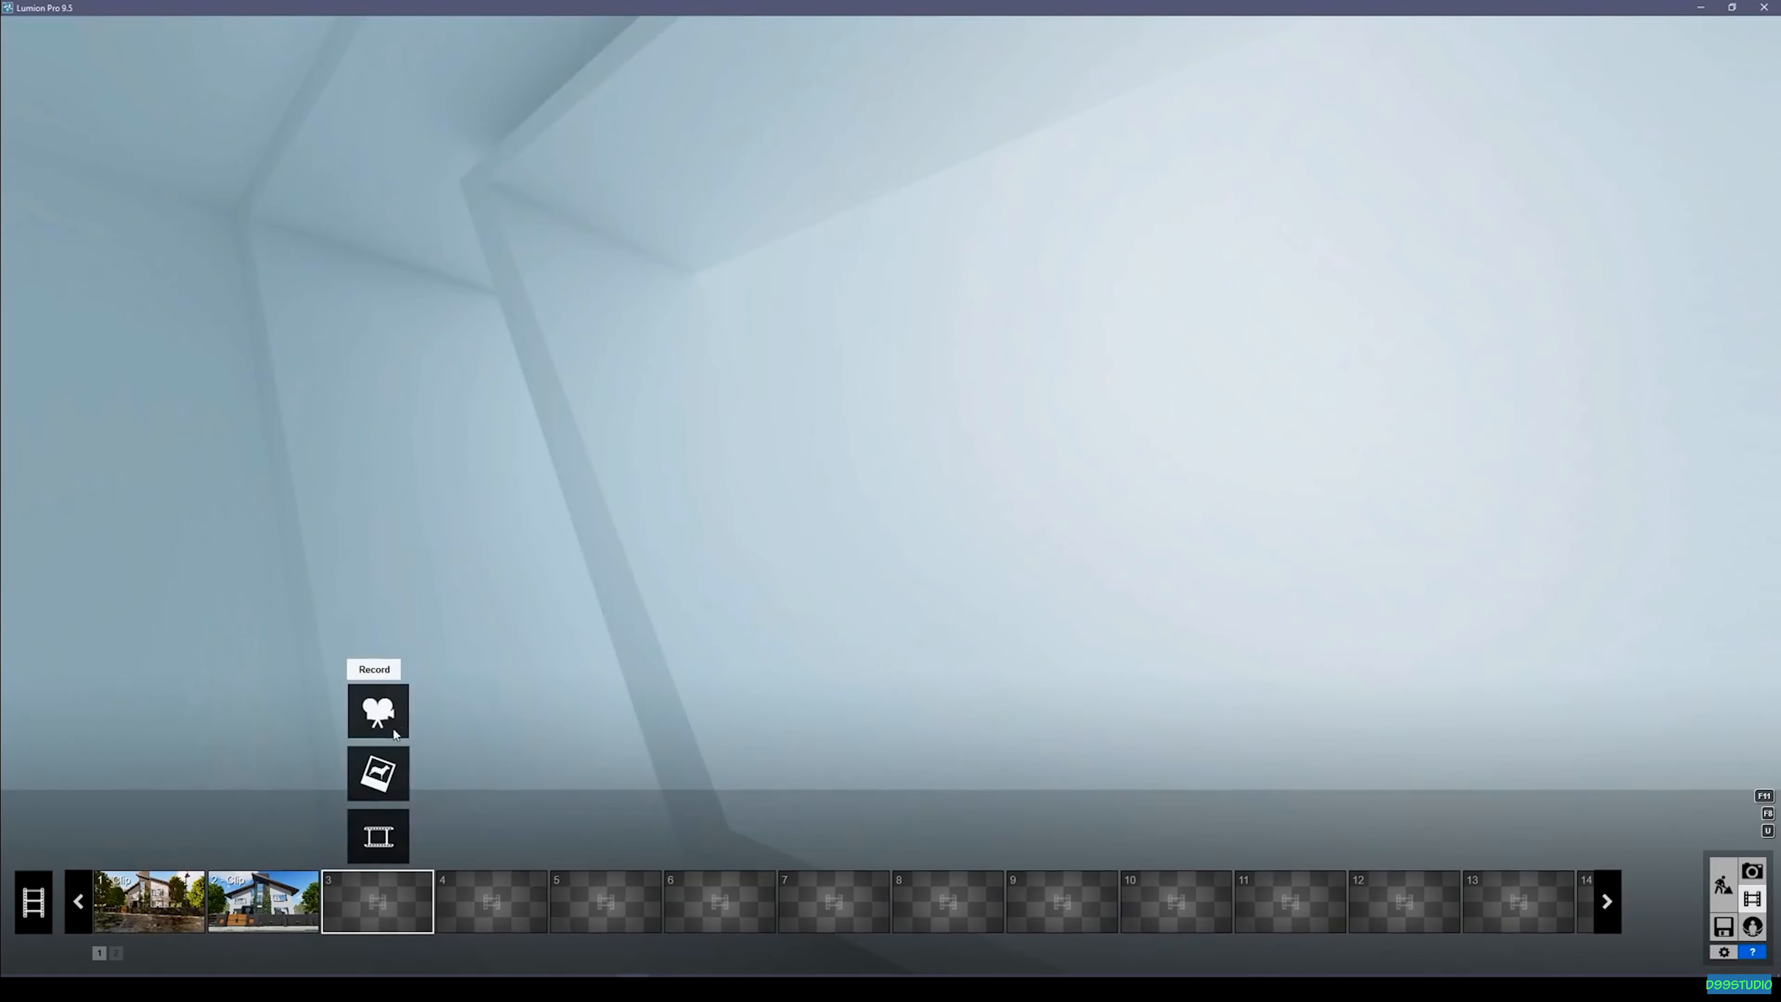
left_click(384, 717)
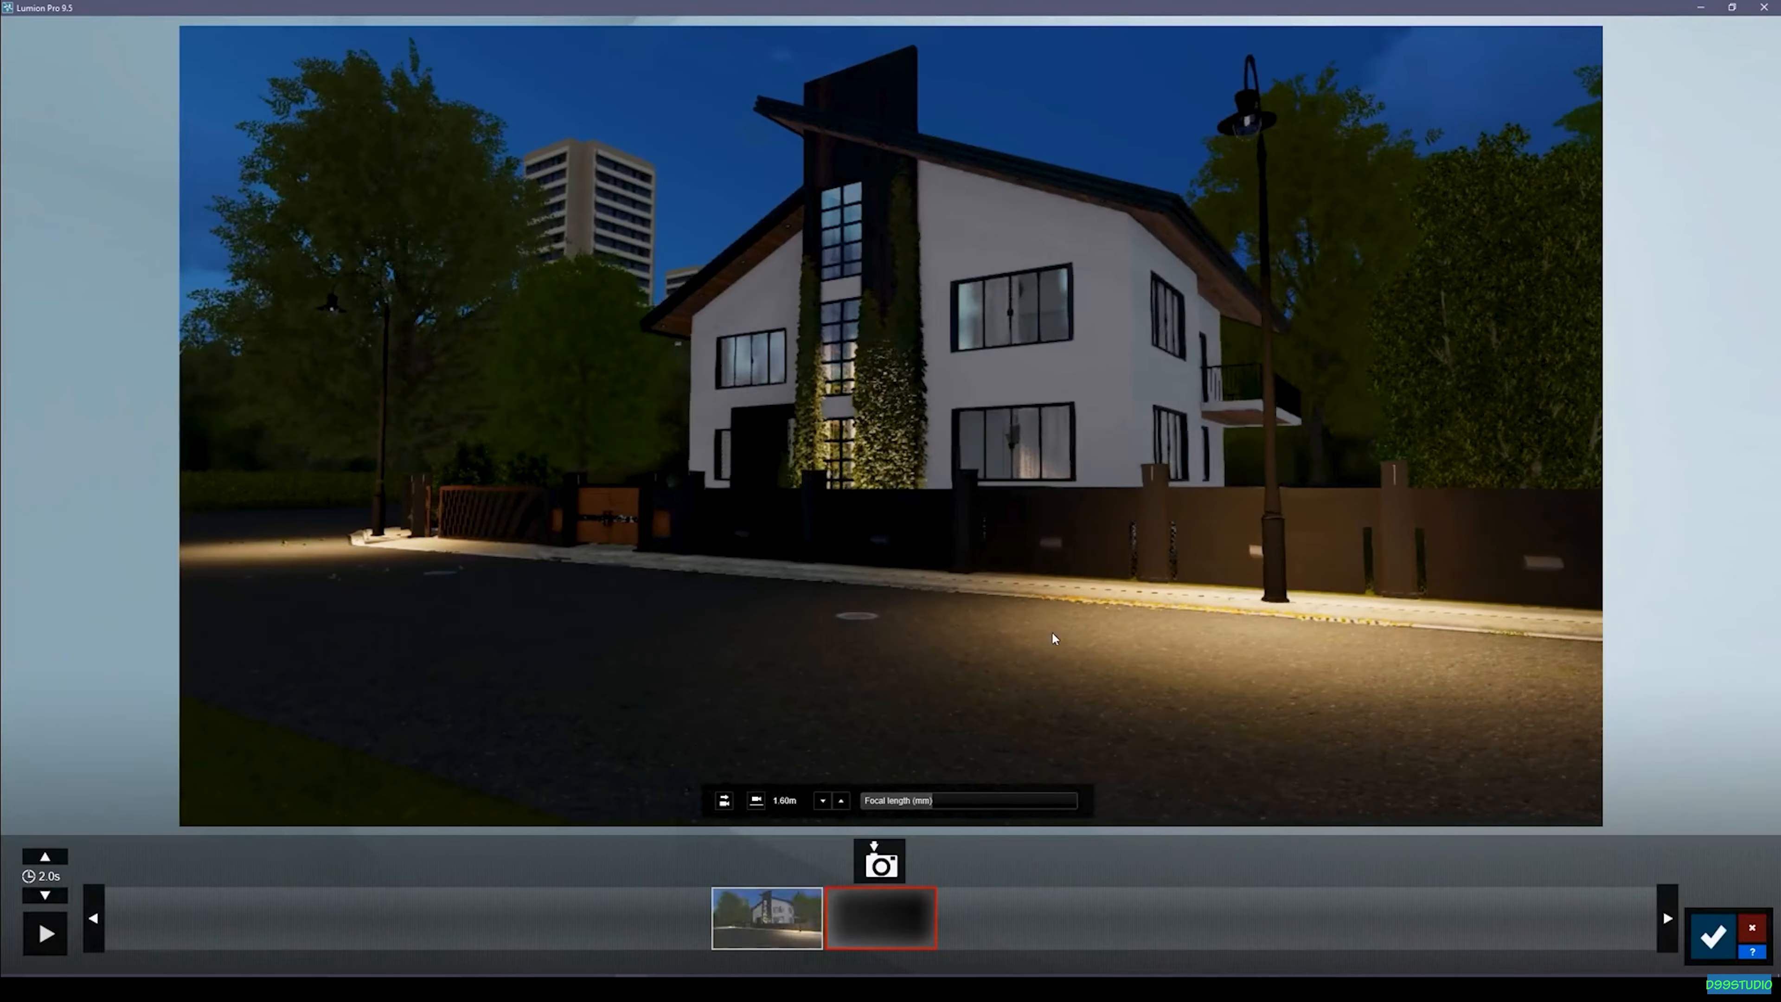
key("d")
key("d")
right_click_drag(1014, 640, 880, 641)
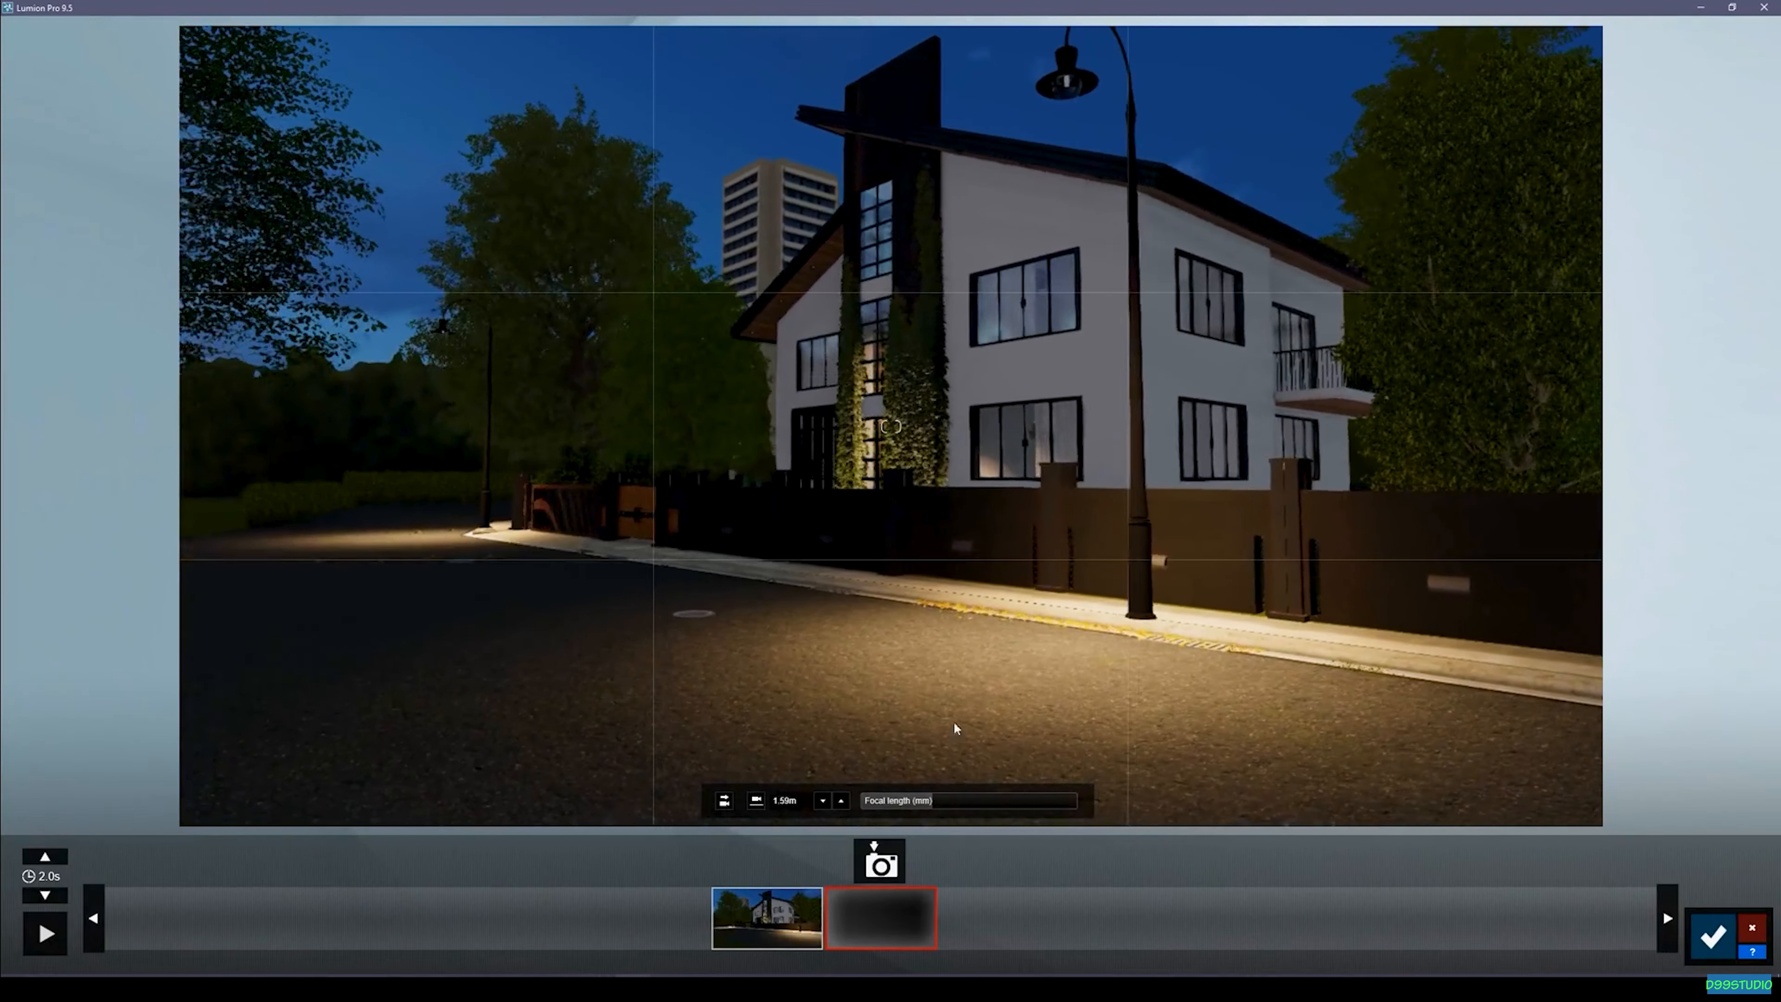
left_click(864, 856)
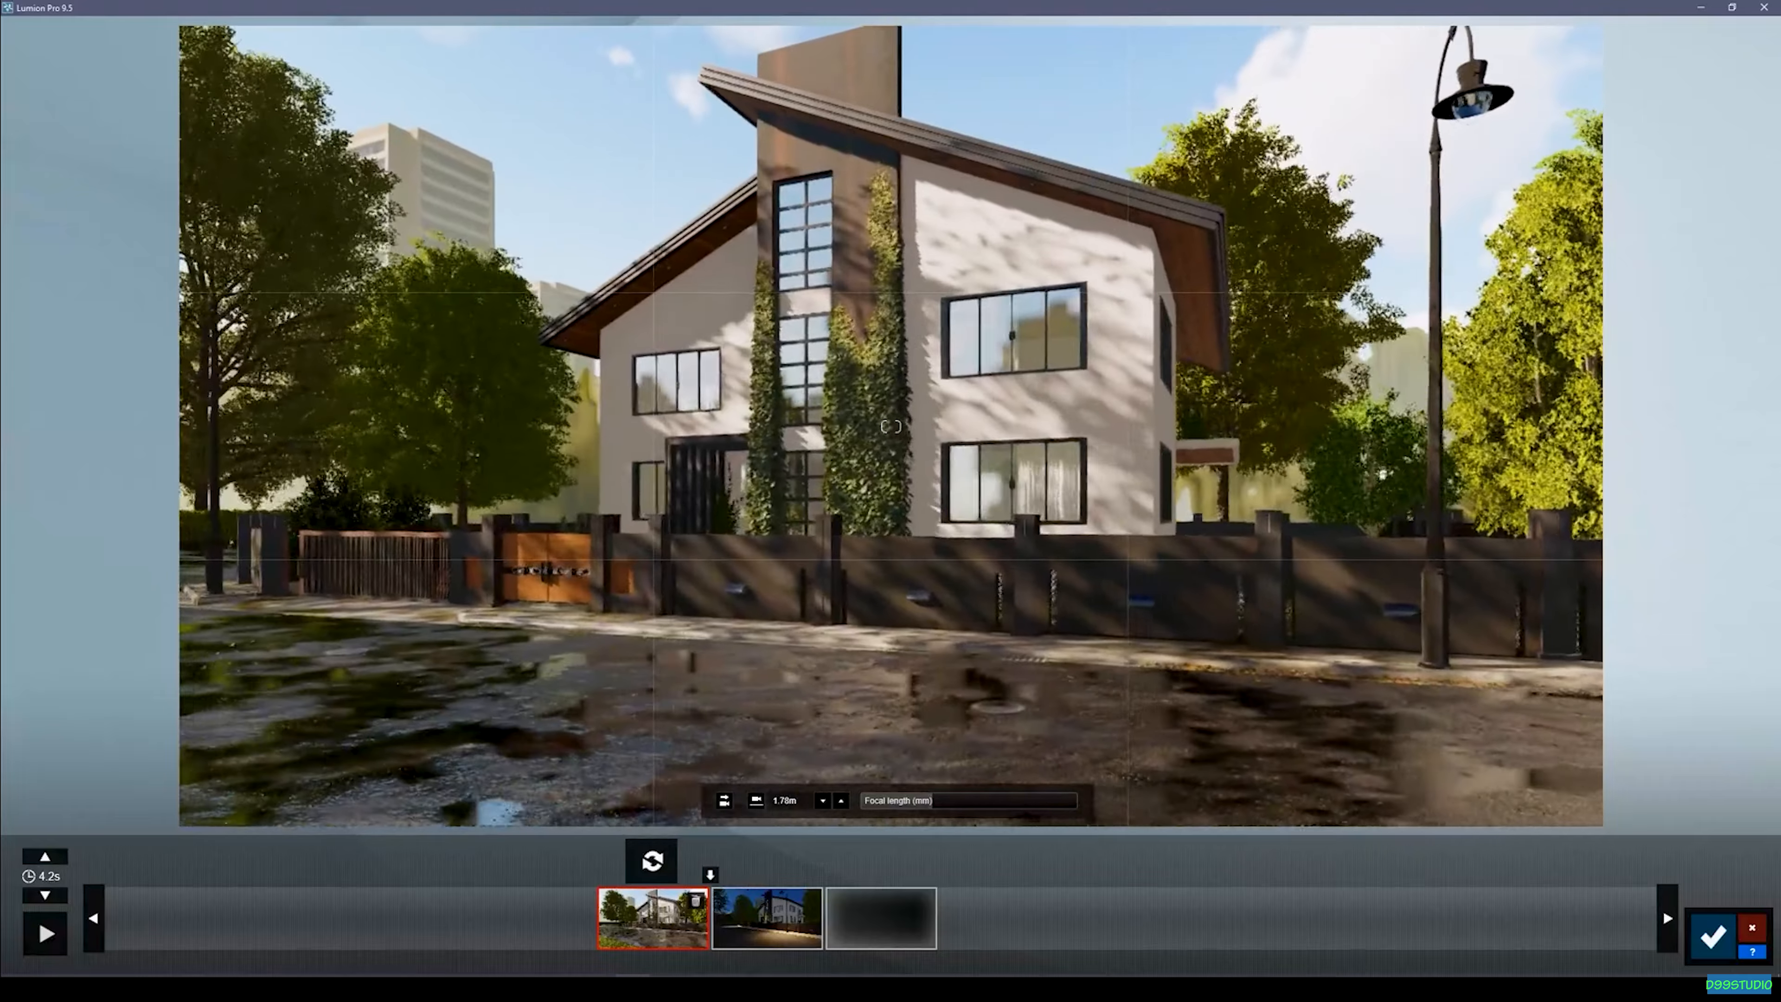
Reframe the clip's first keyframe from further along the road, showing the whole house and lamp post, and update it.
key("d")
key("d")
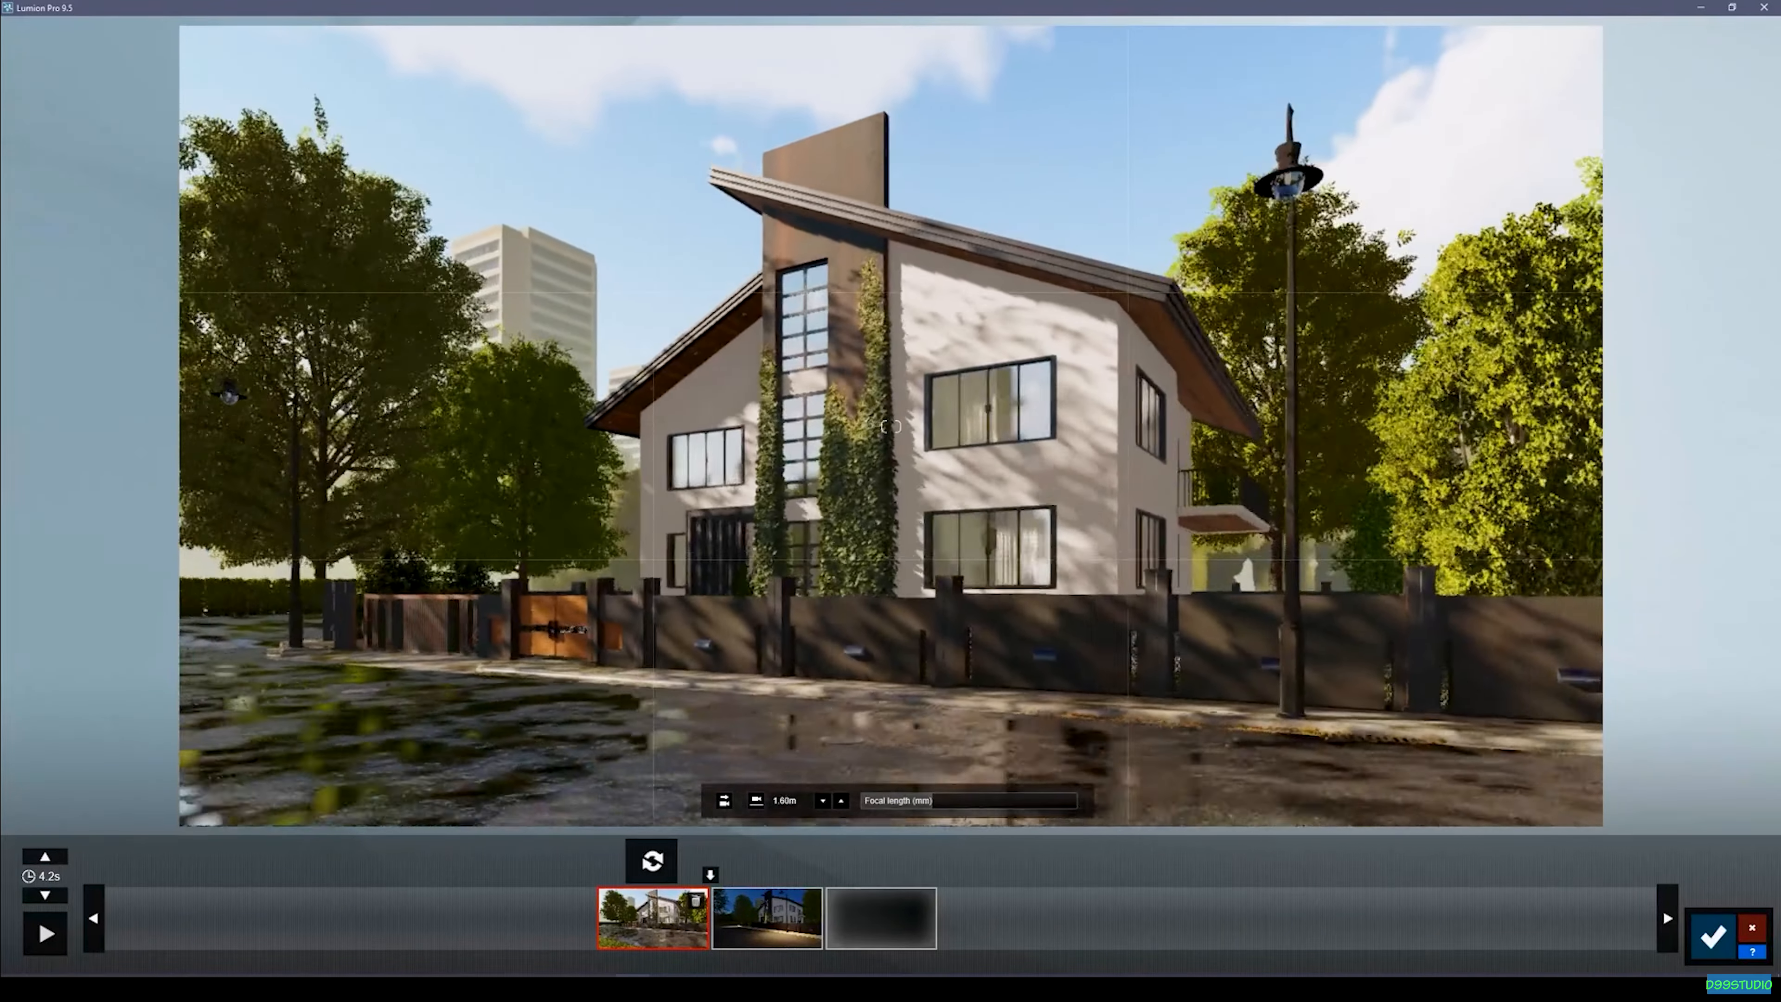
key("d")
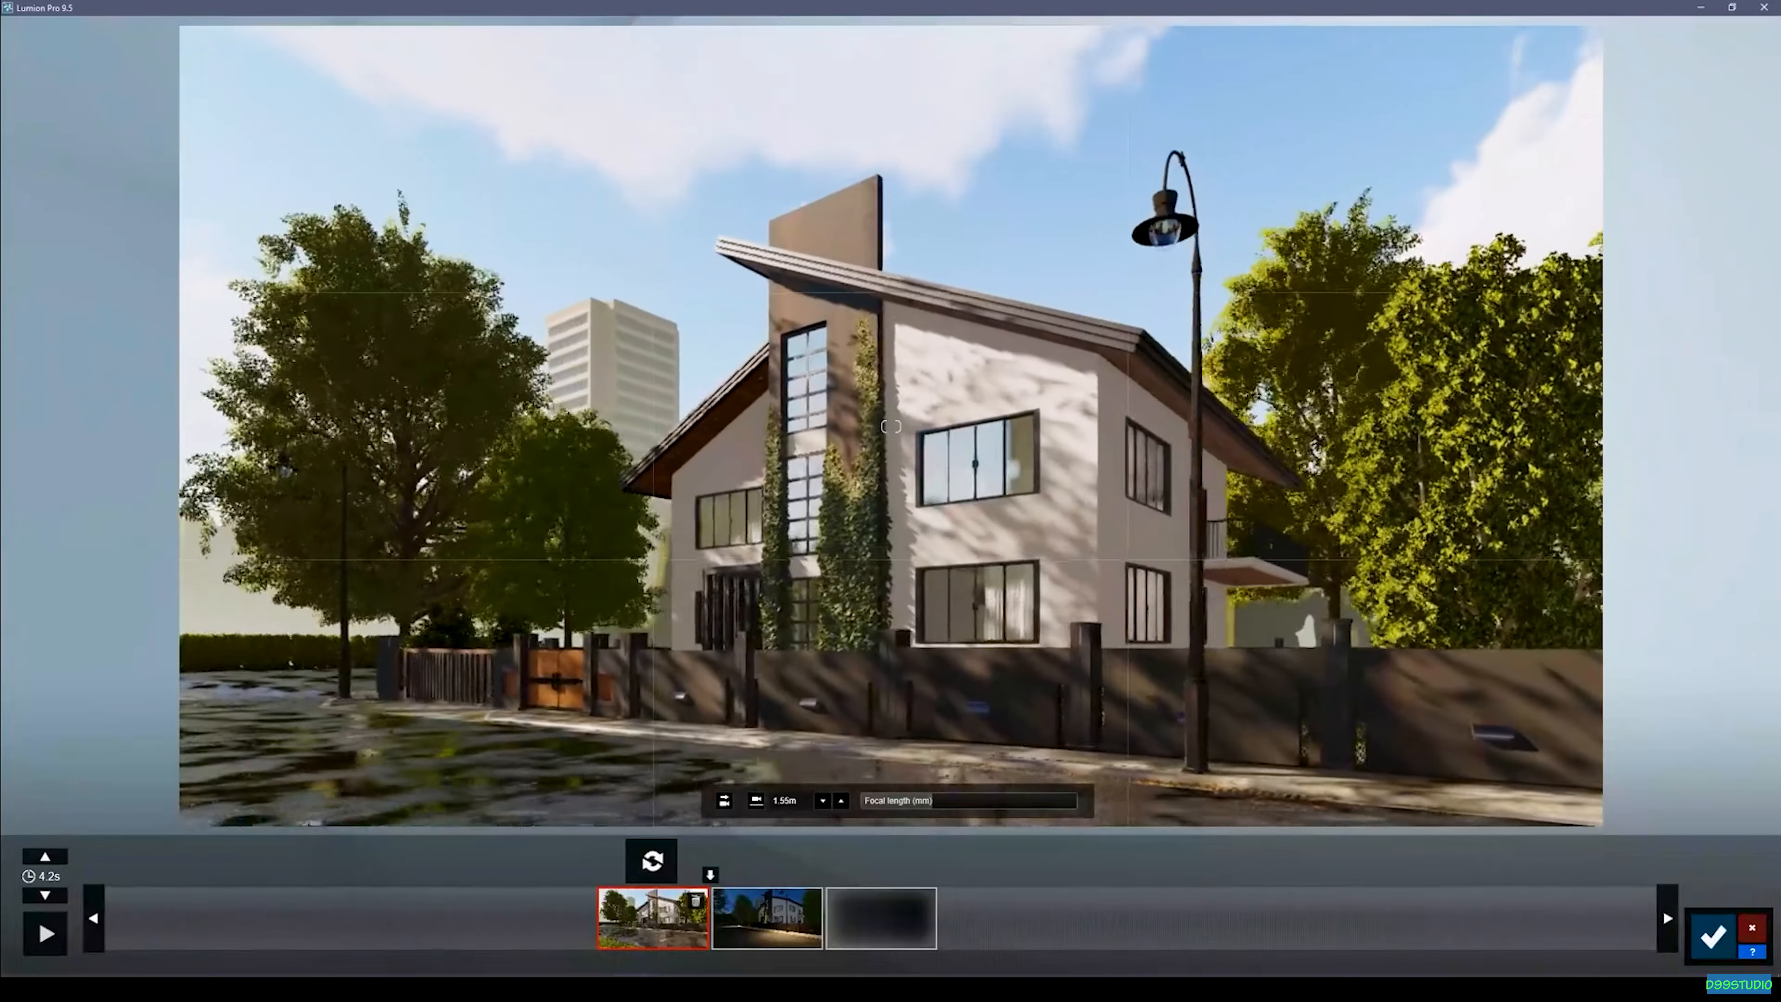
key("d")
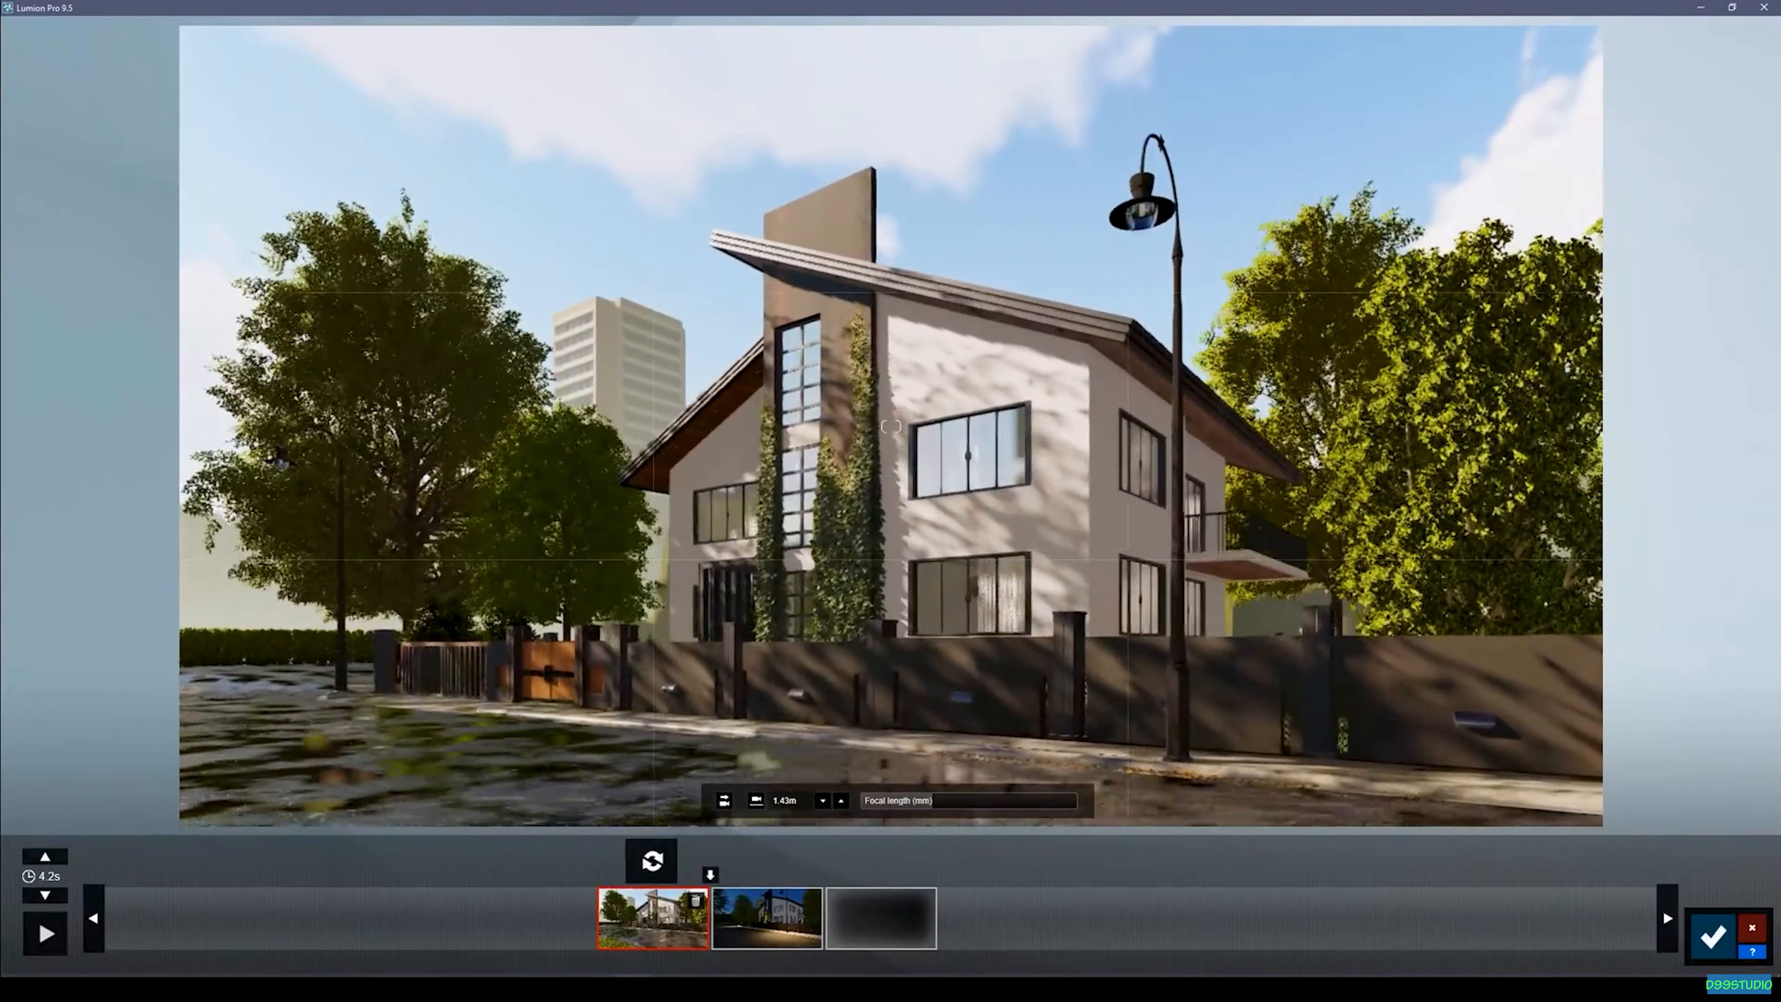
right_click_drag(820, 551, 843, 576)
left_click_drag(936, 808, 932, 808)
right_click_drag(890, 709, 895, 689)
left_click(654, 862)
Replace the clip's night keyframe with a new view moved along the road, with the lamp post in front of the house.
left_click(767, 918)
double_click(809, 900)
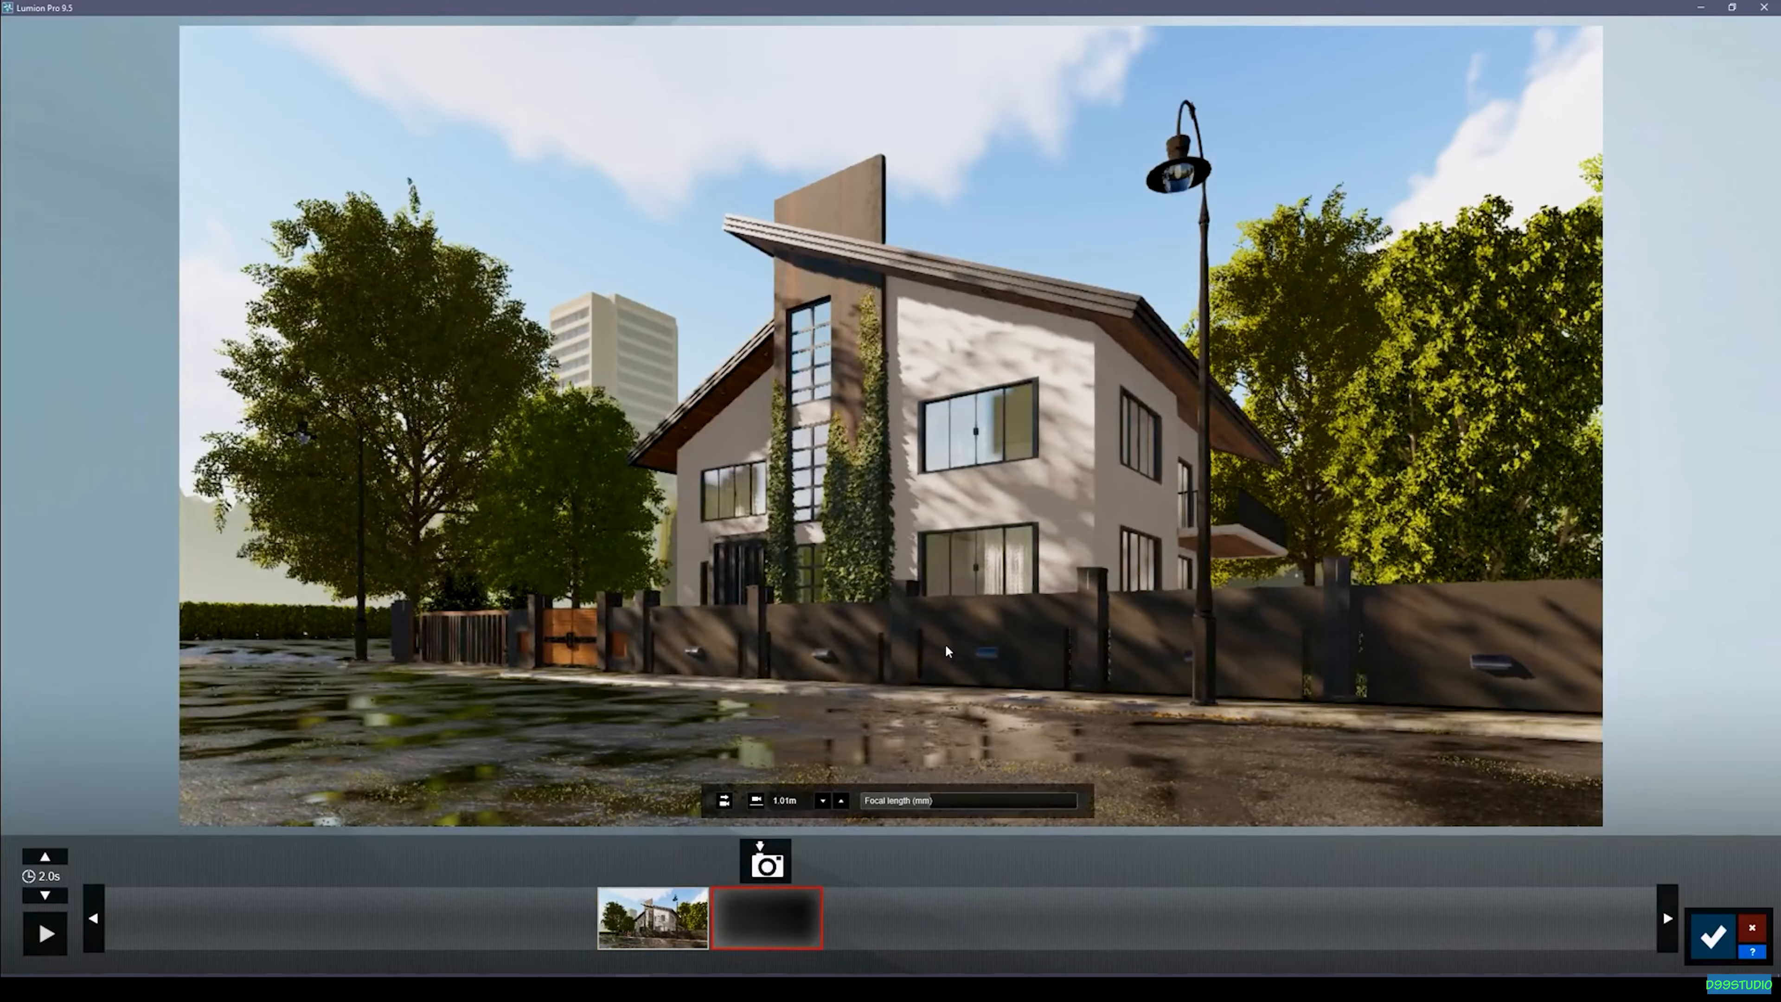
key("d")
right_click_drag(947, 653, 874, 653)
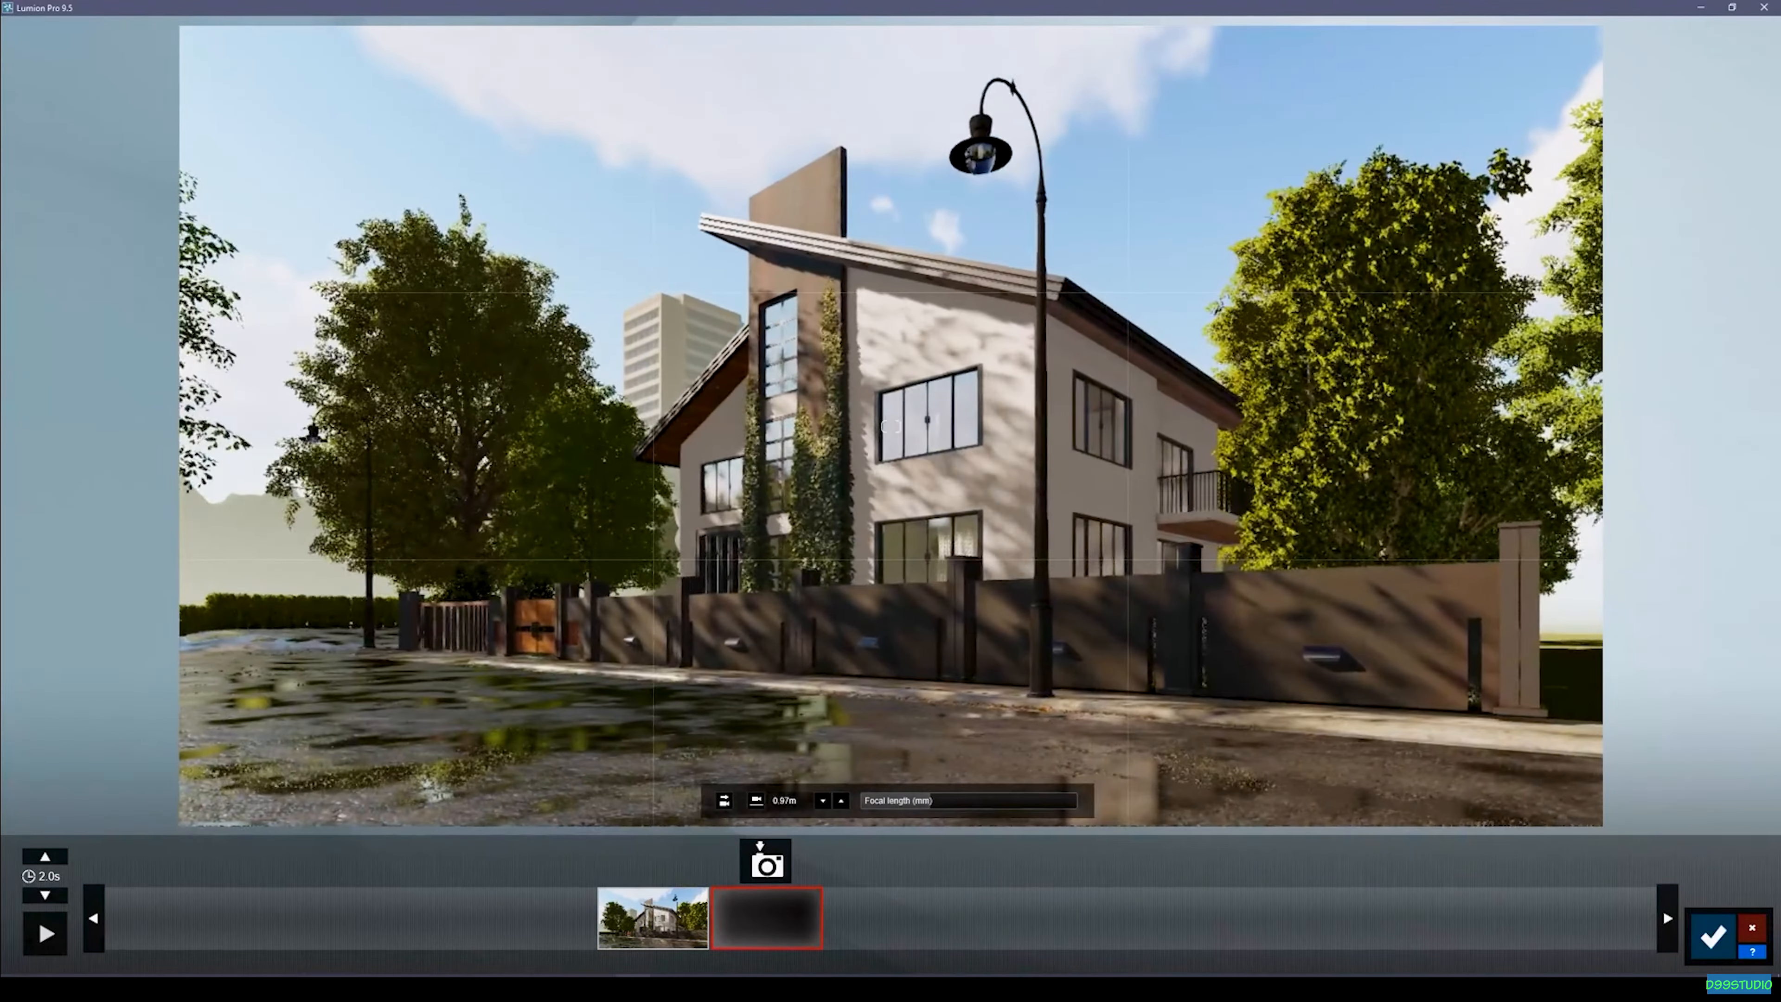
left_click(767, 862)
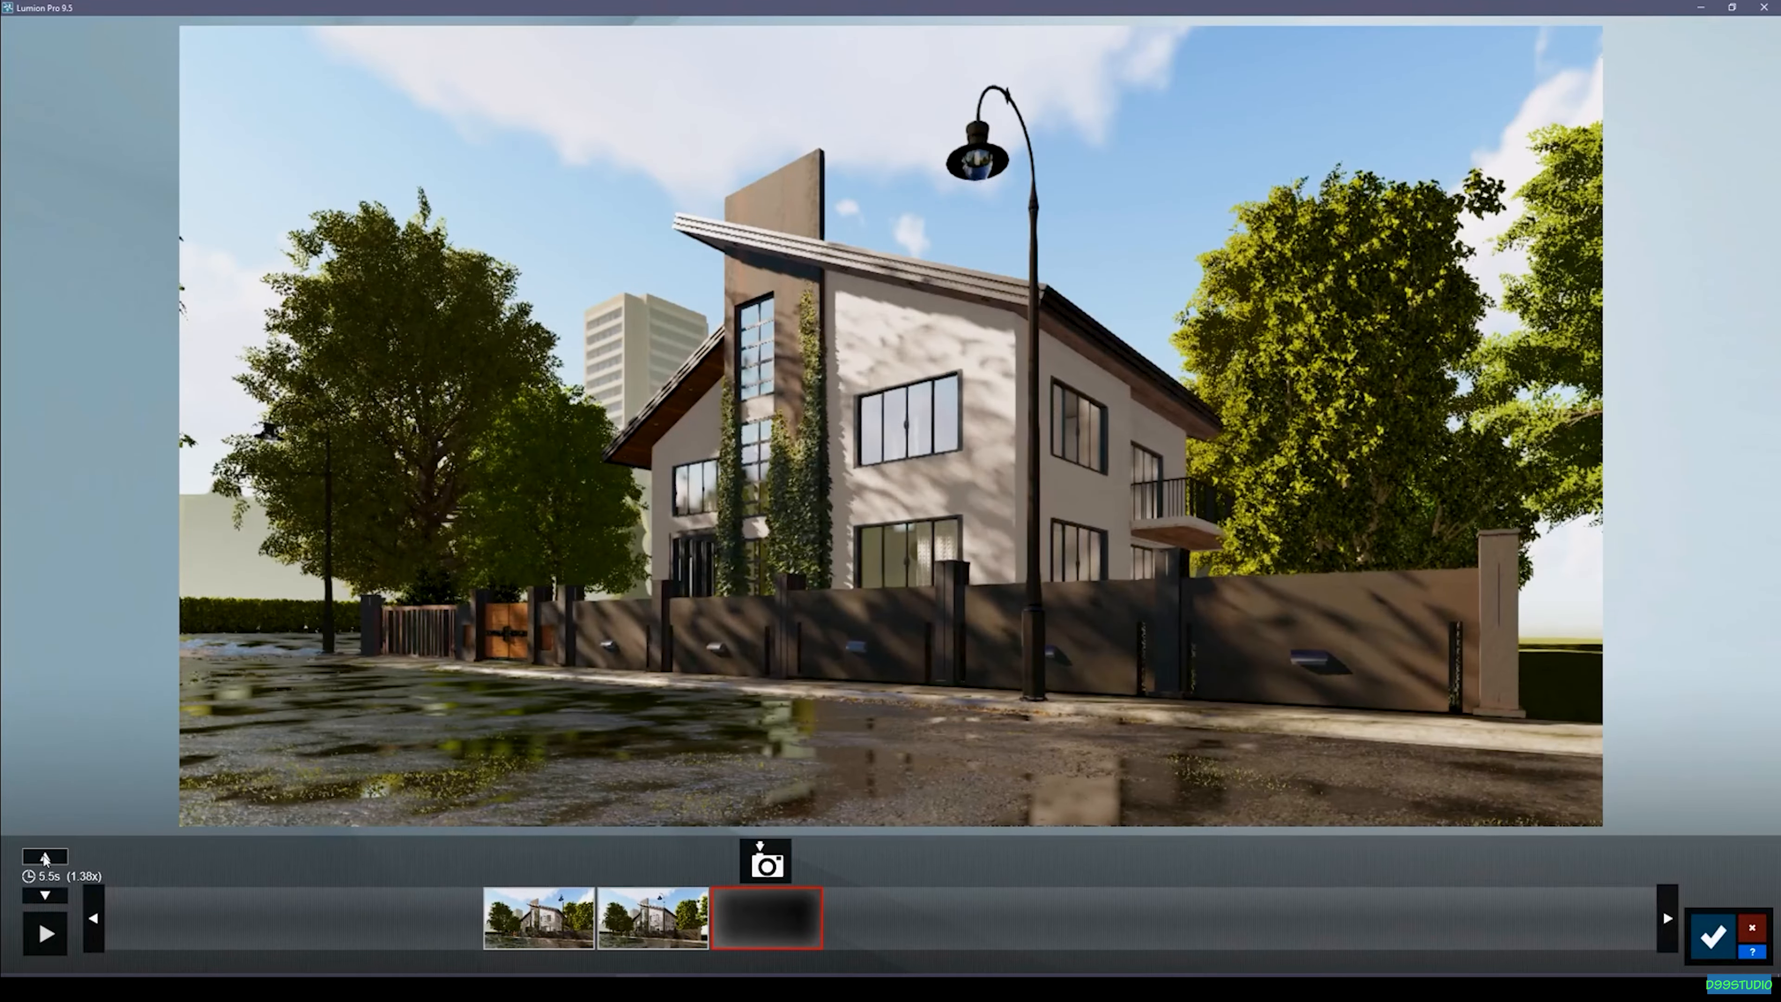
Lengthen clip 3 to about 5.6 s, preview its camera movement and save the clip.
left_click(47, 930)
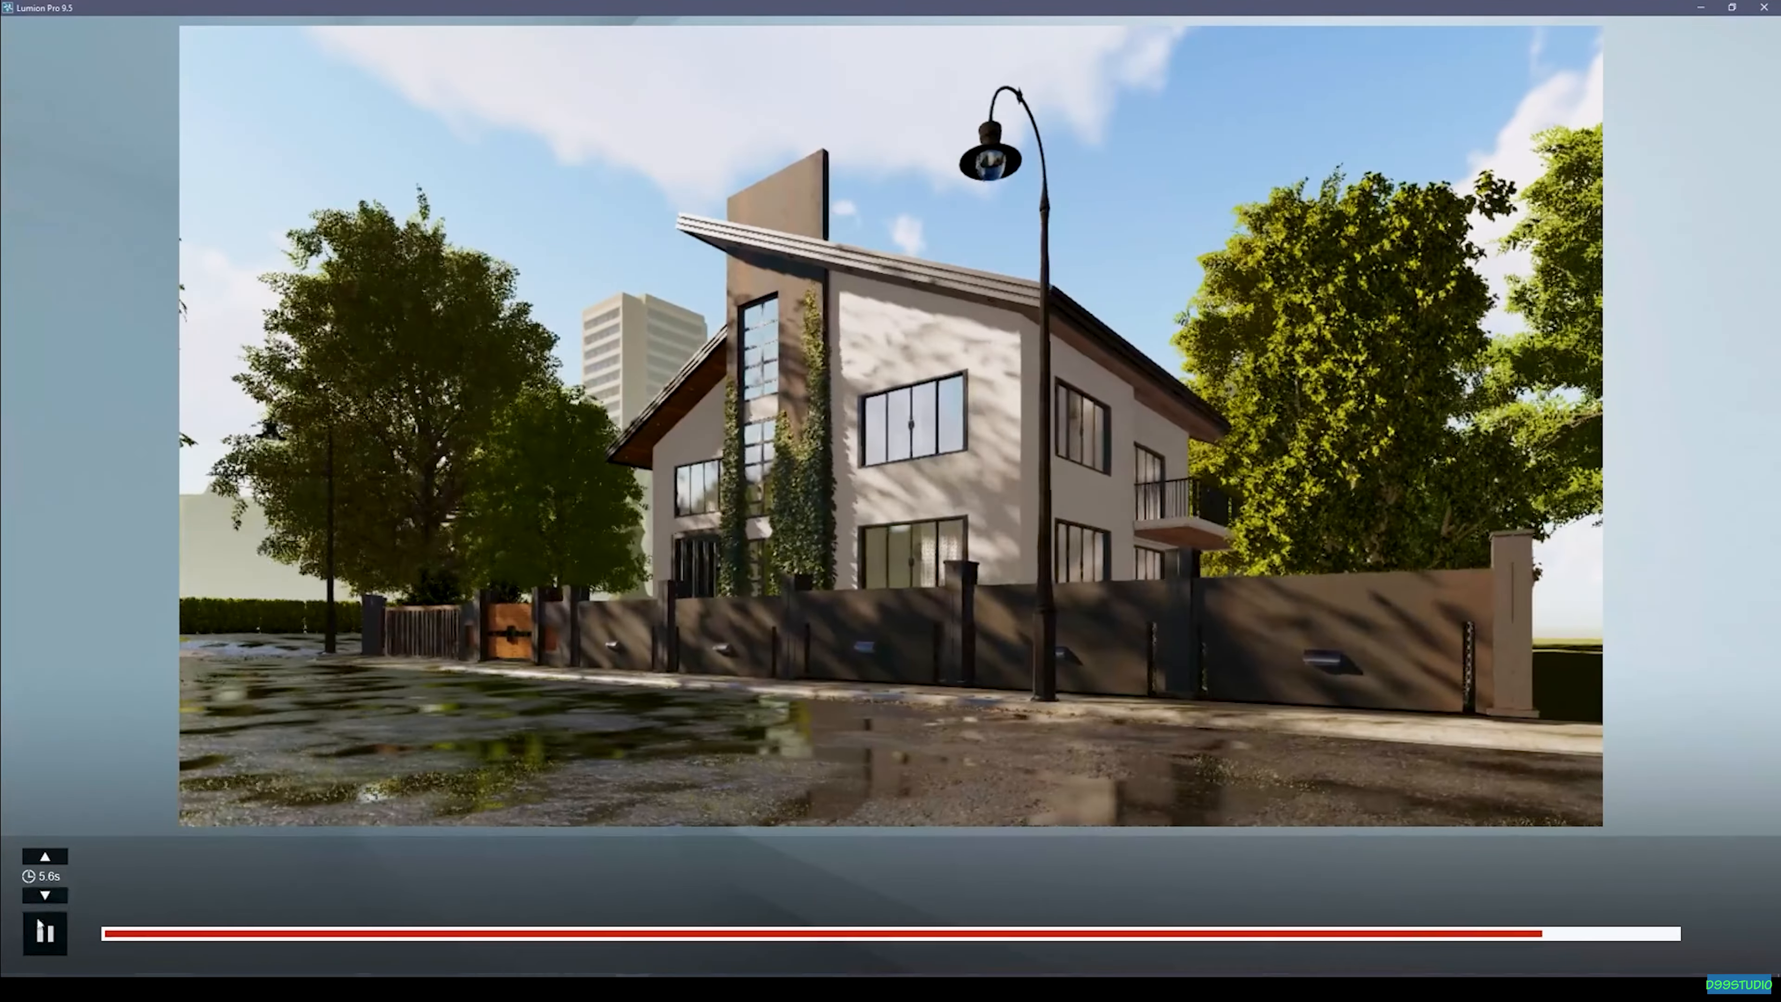
left_click(1709, 935)
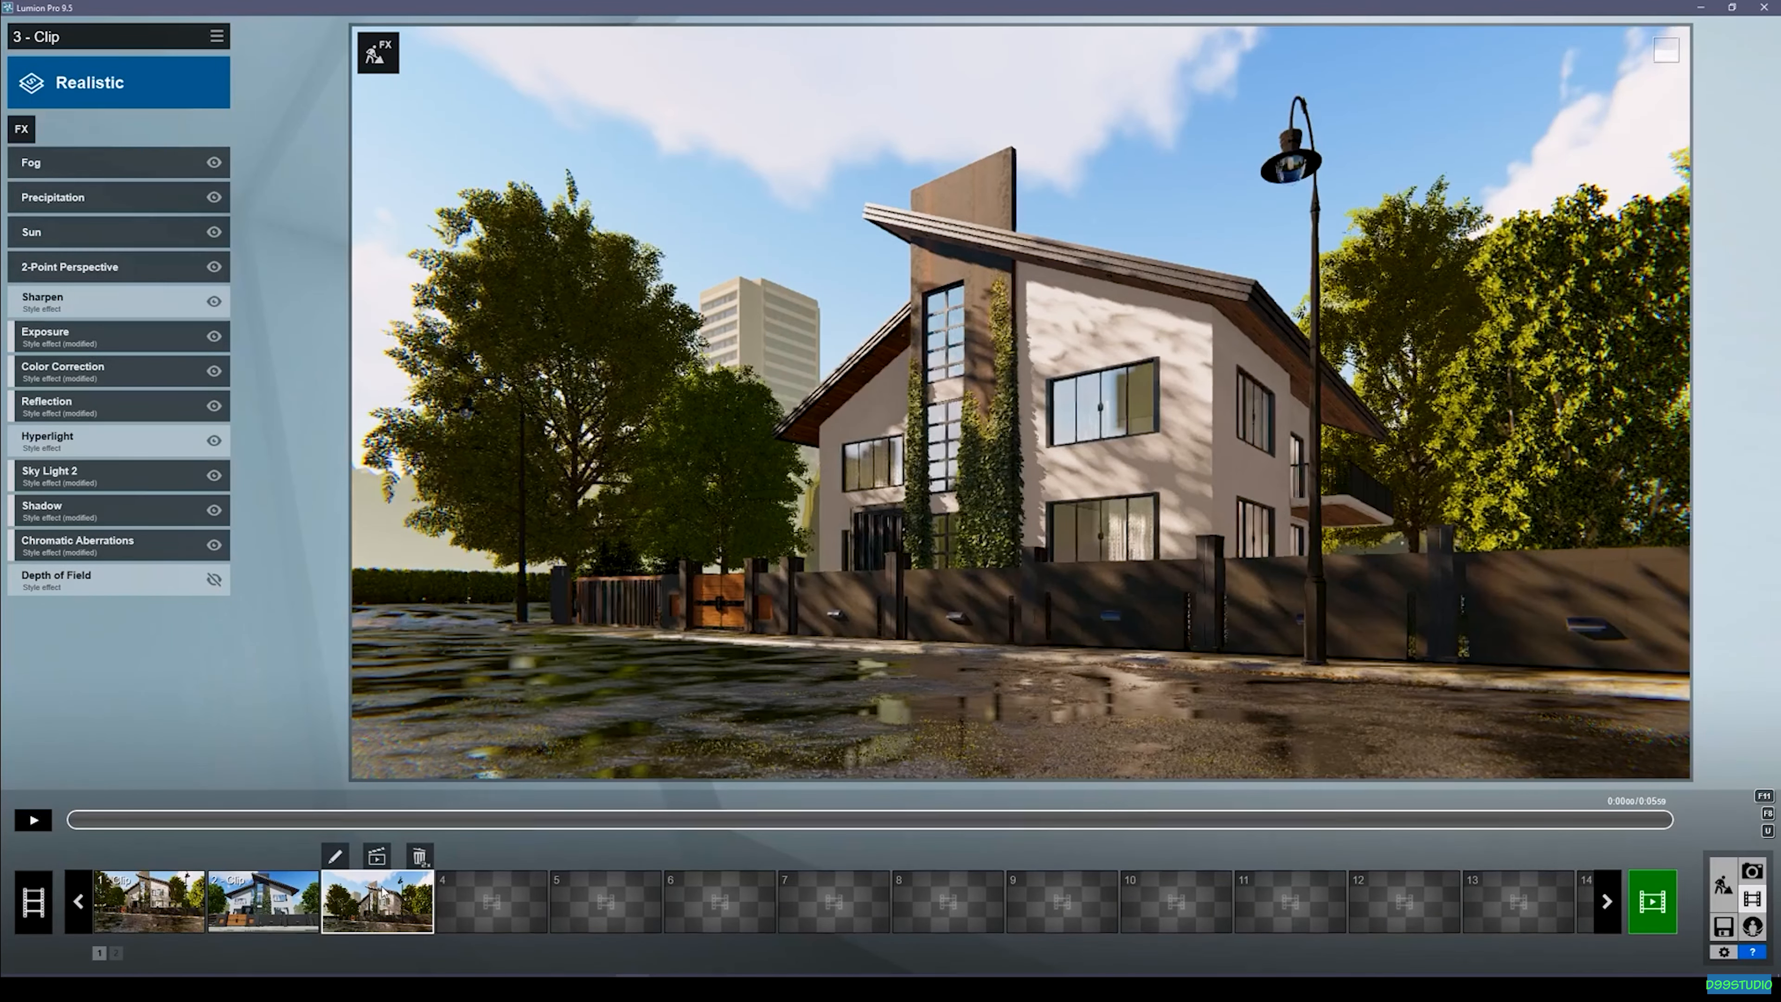
left_click(336, 857)
left_click(1712, 935)
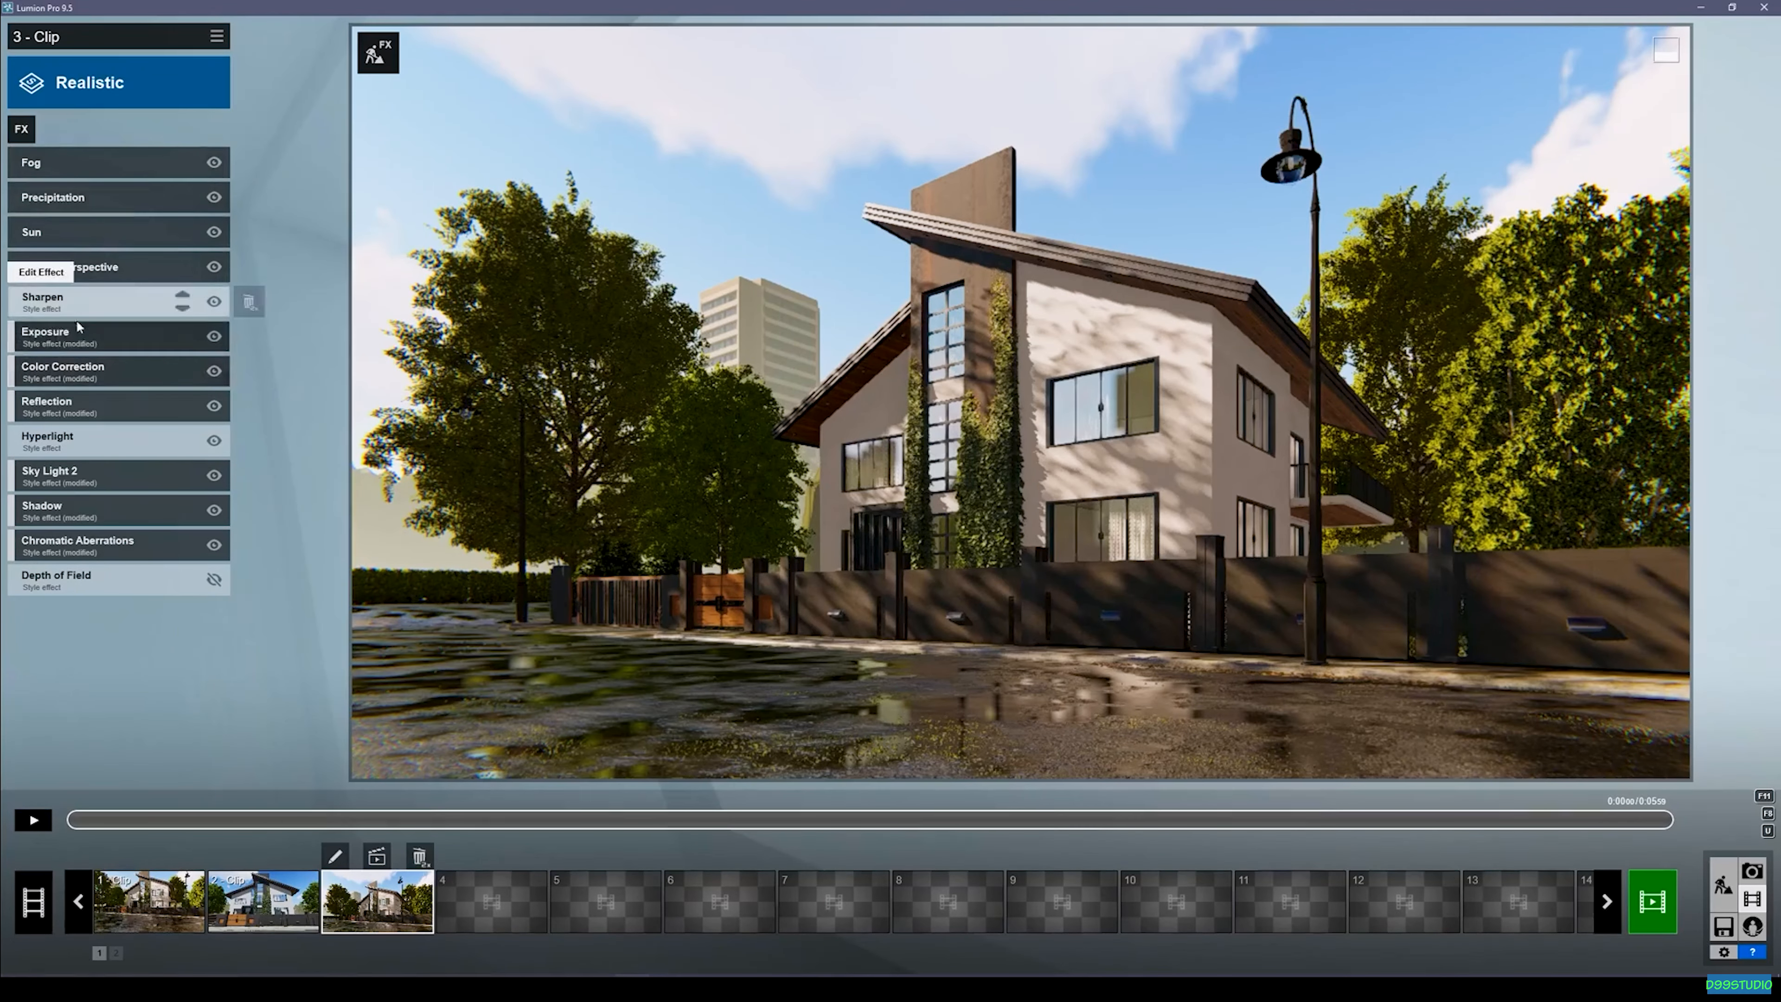
Add the Sky and Clouds effect to clip 3.
left_click(21, 120)
left_click(739, 246)
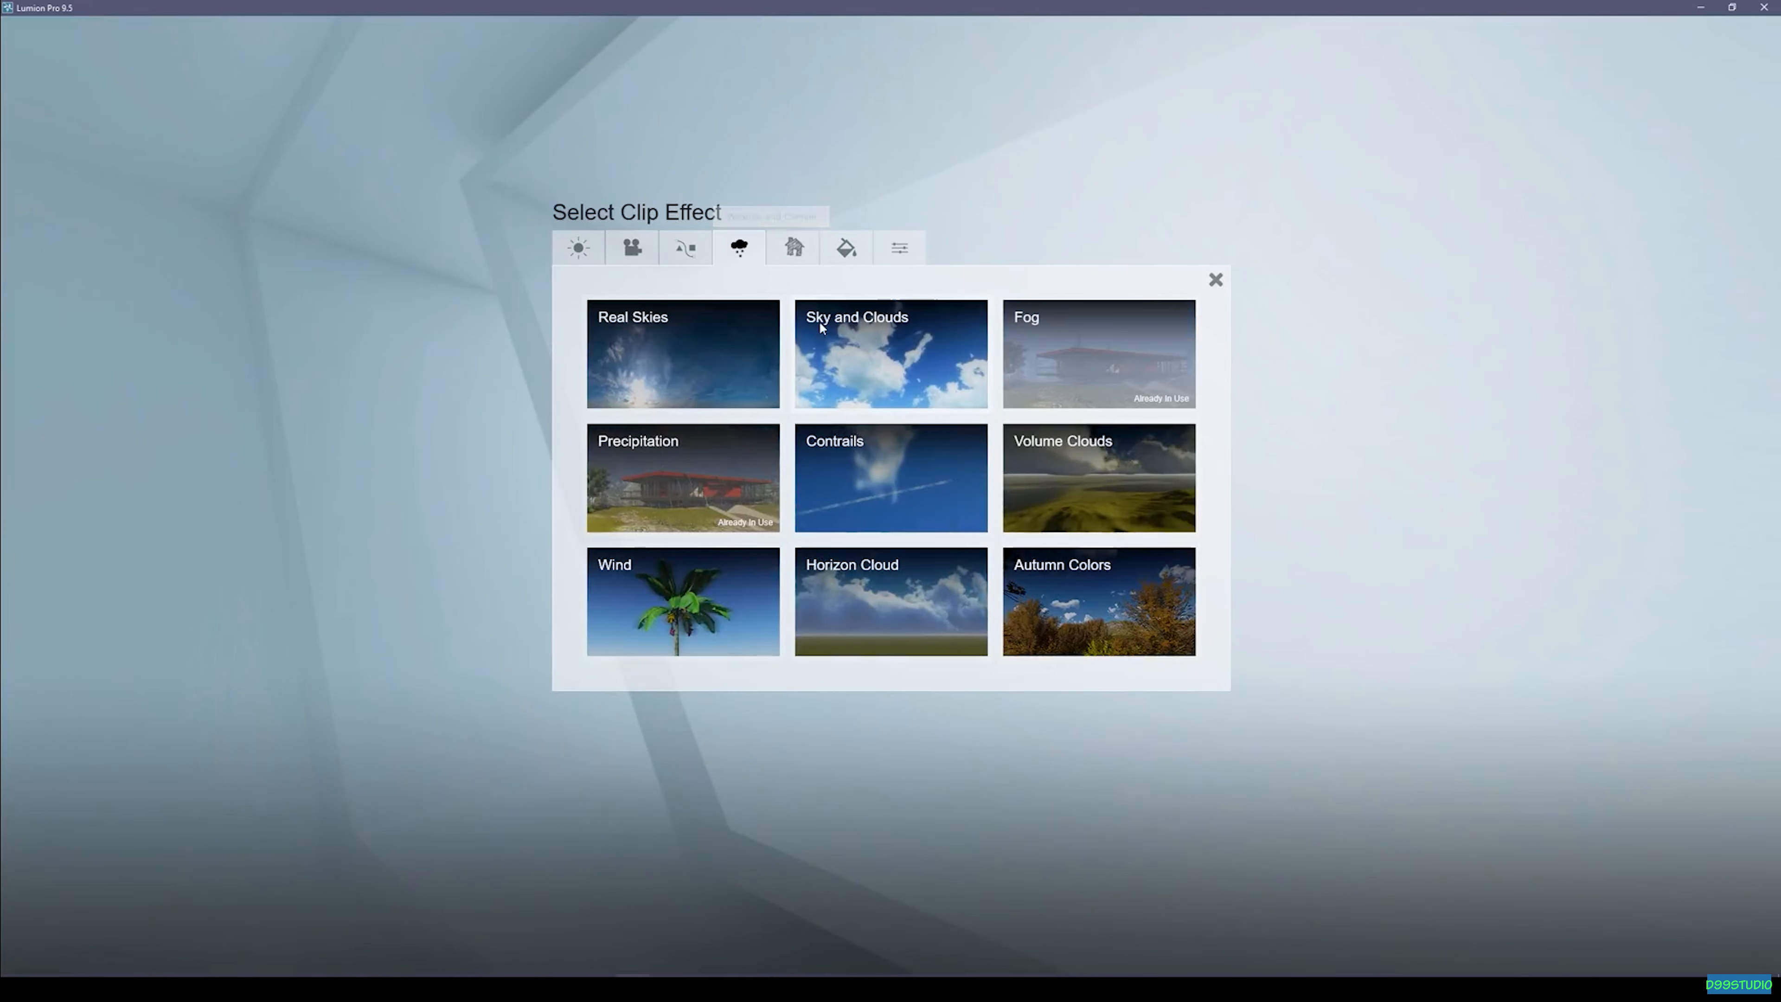
left_click(884, 334)
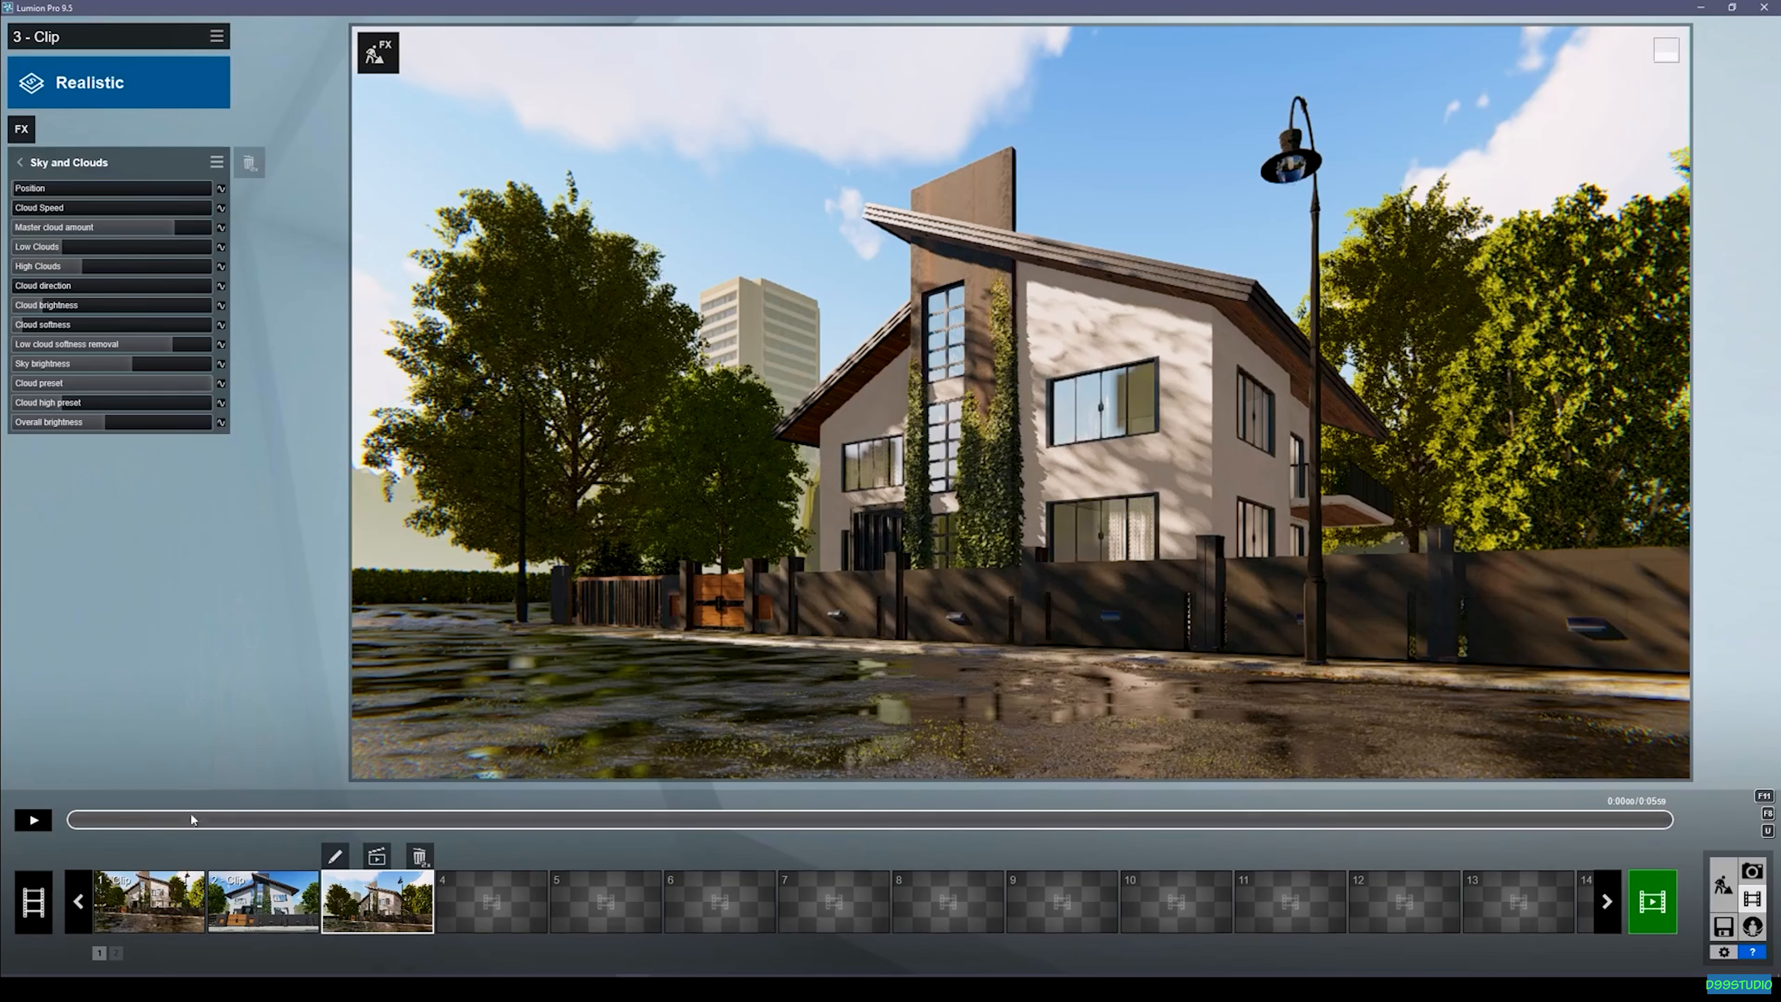
Reduce the master cloud amount, raise low clouds, set high clouds to 0.6, and keyframe these and the cloud position at the clip's start.
left_click(221, 188)
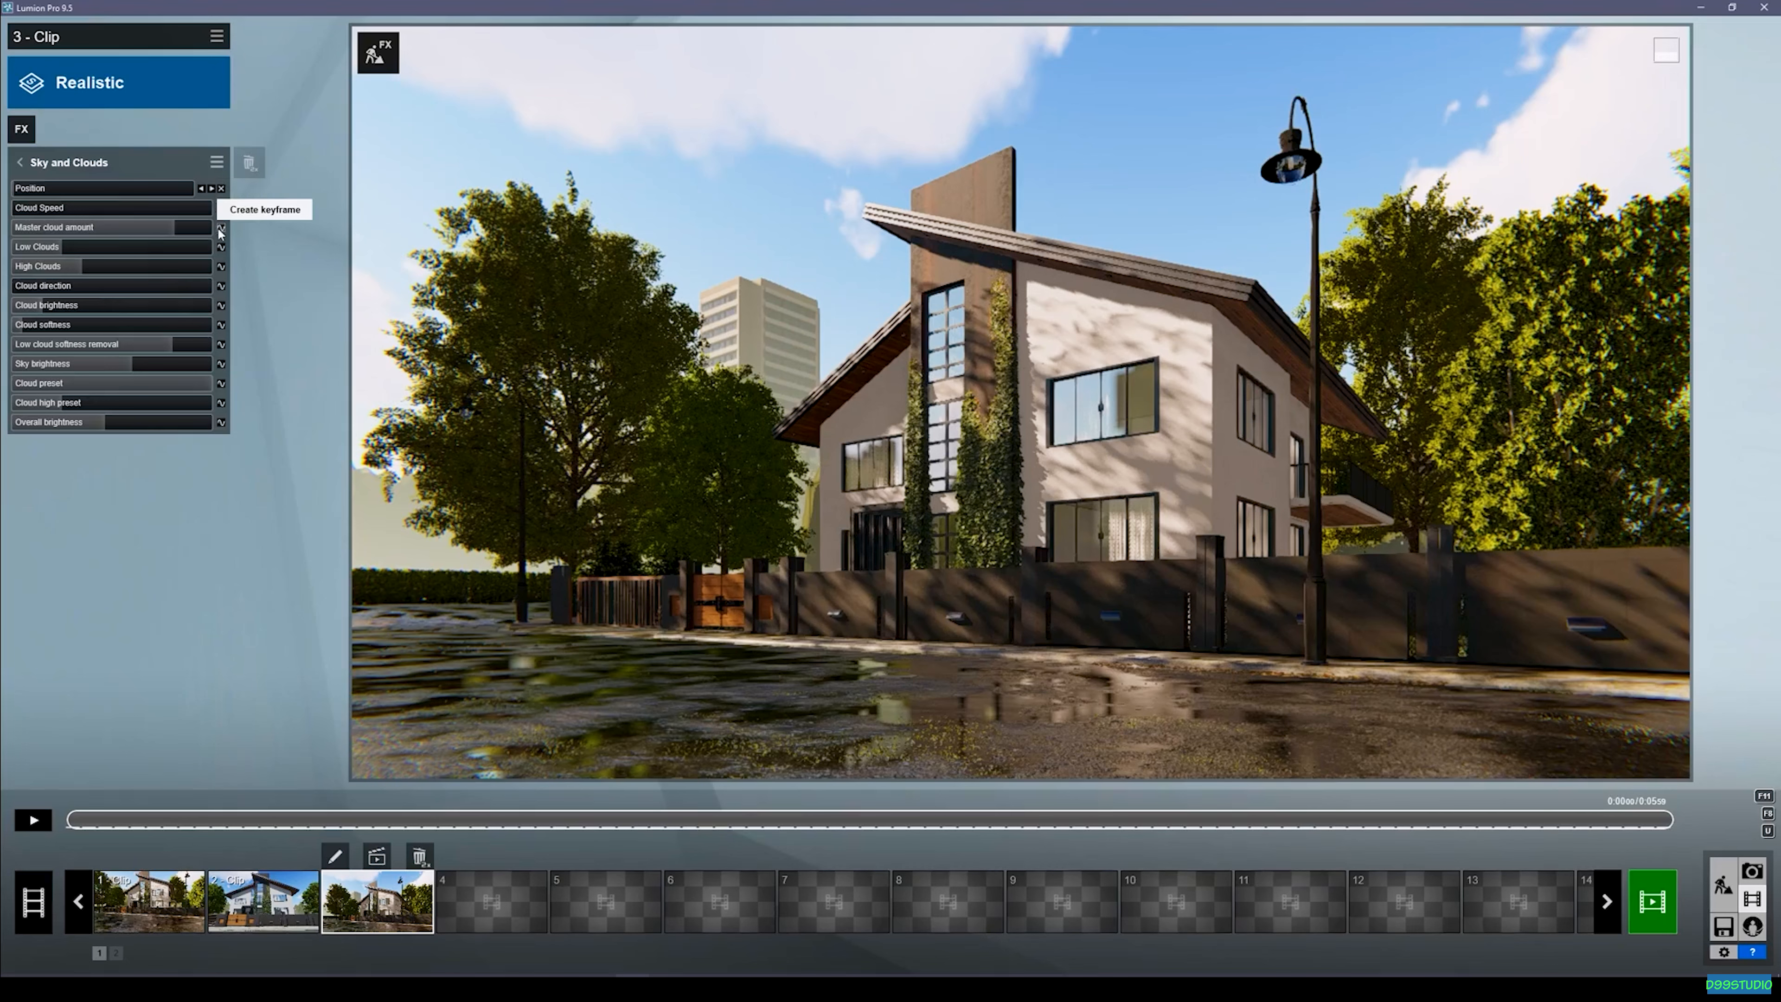
left_click_drag(174, 227, 91, 250)
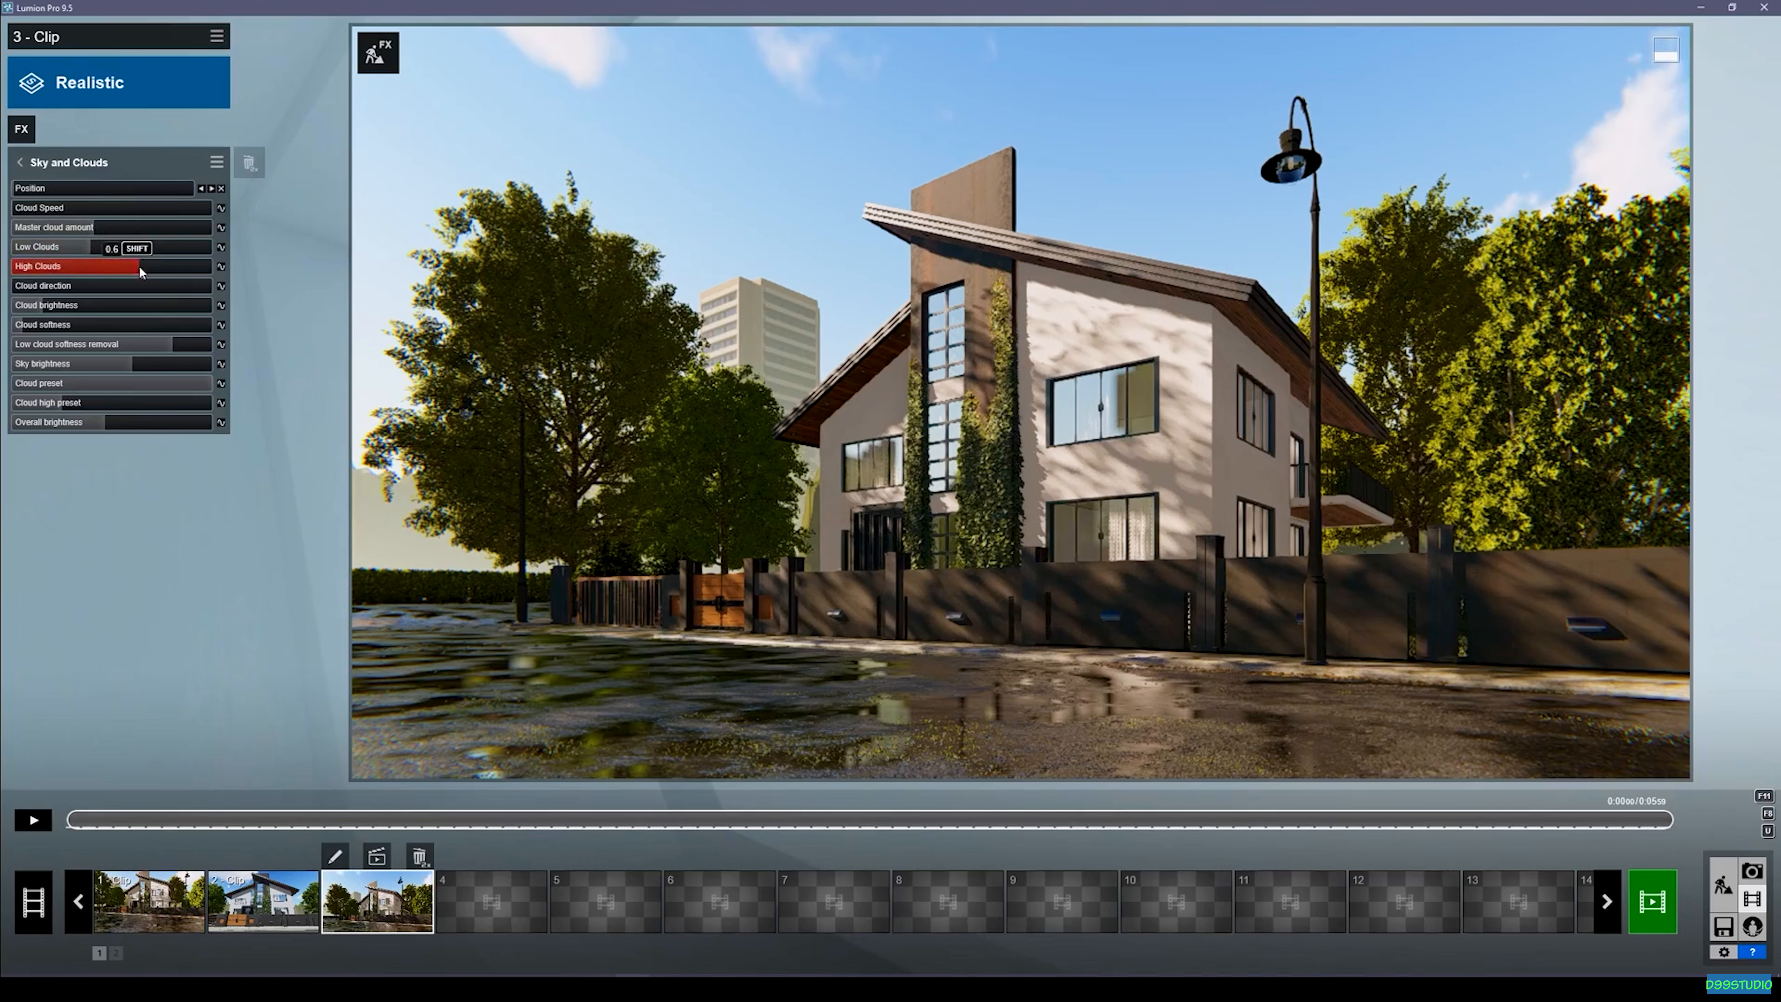
left_click(221, 245)
left_click(221, 228)
left_click(222, 267)
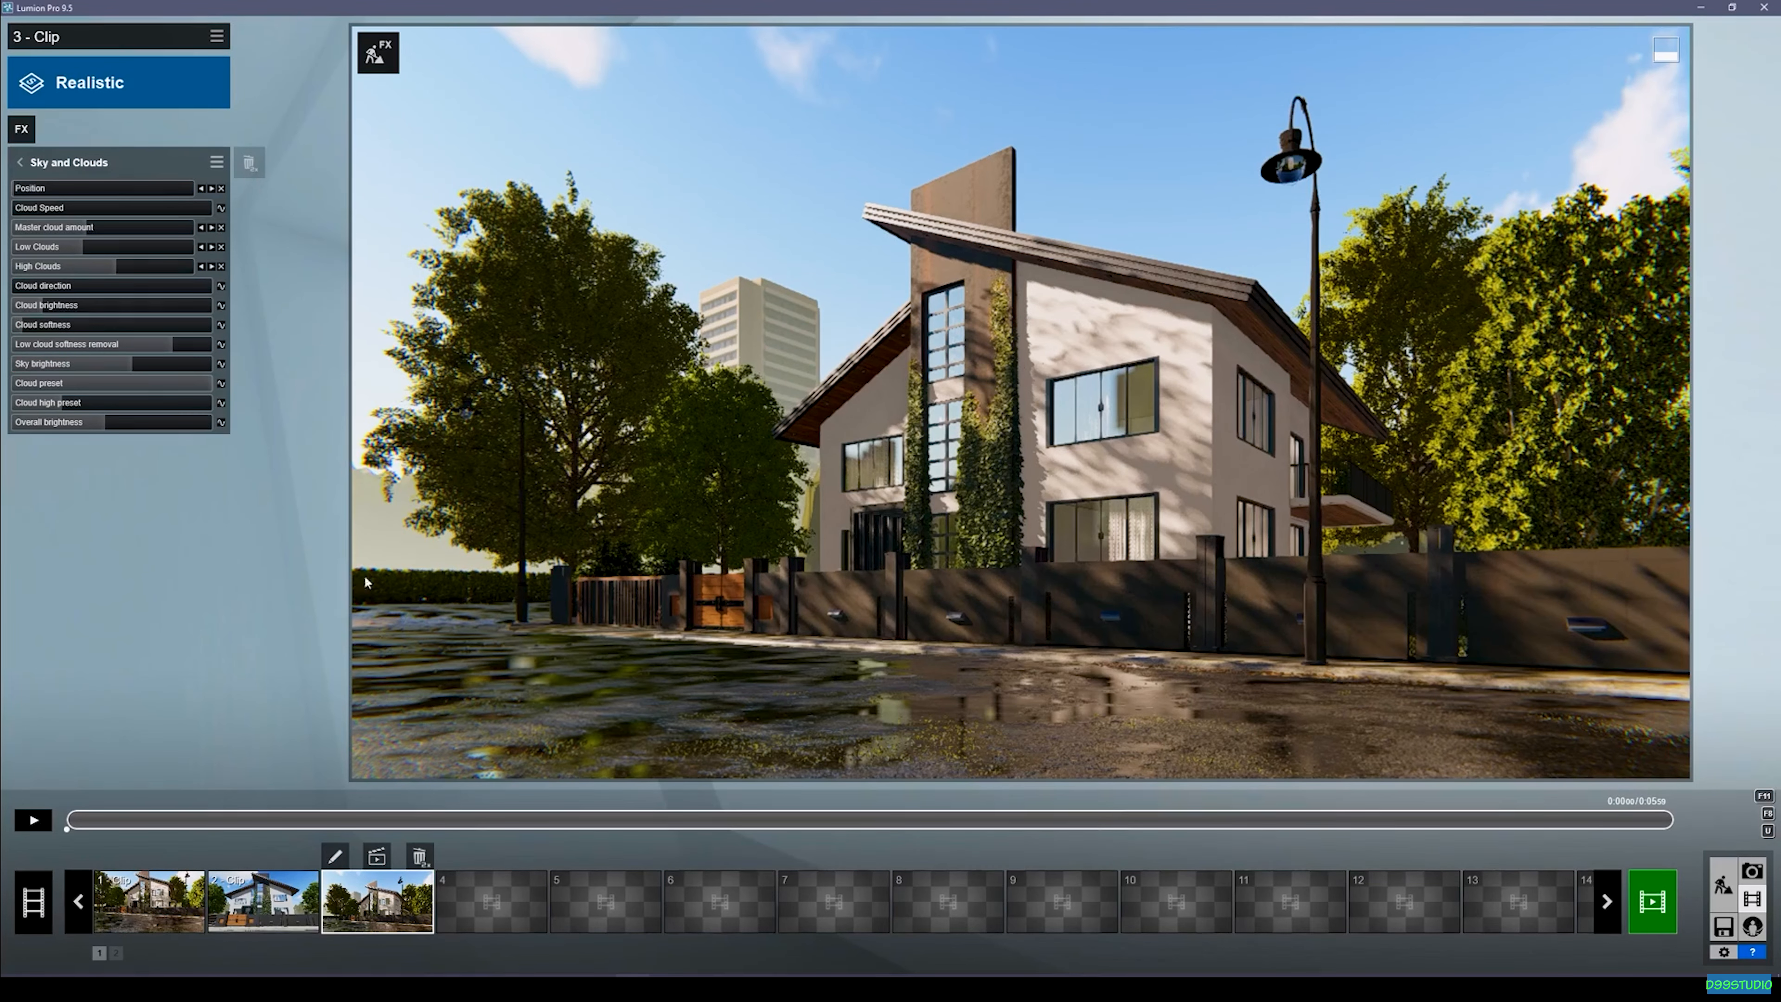
Create keyframes for position, master cloud amount, low clouds and high clouds at the clip's end.
left_click_drag(228, 808, 1694, 830)
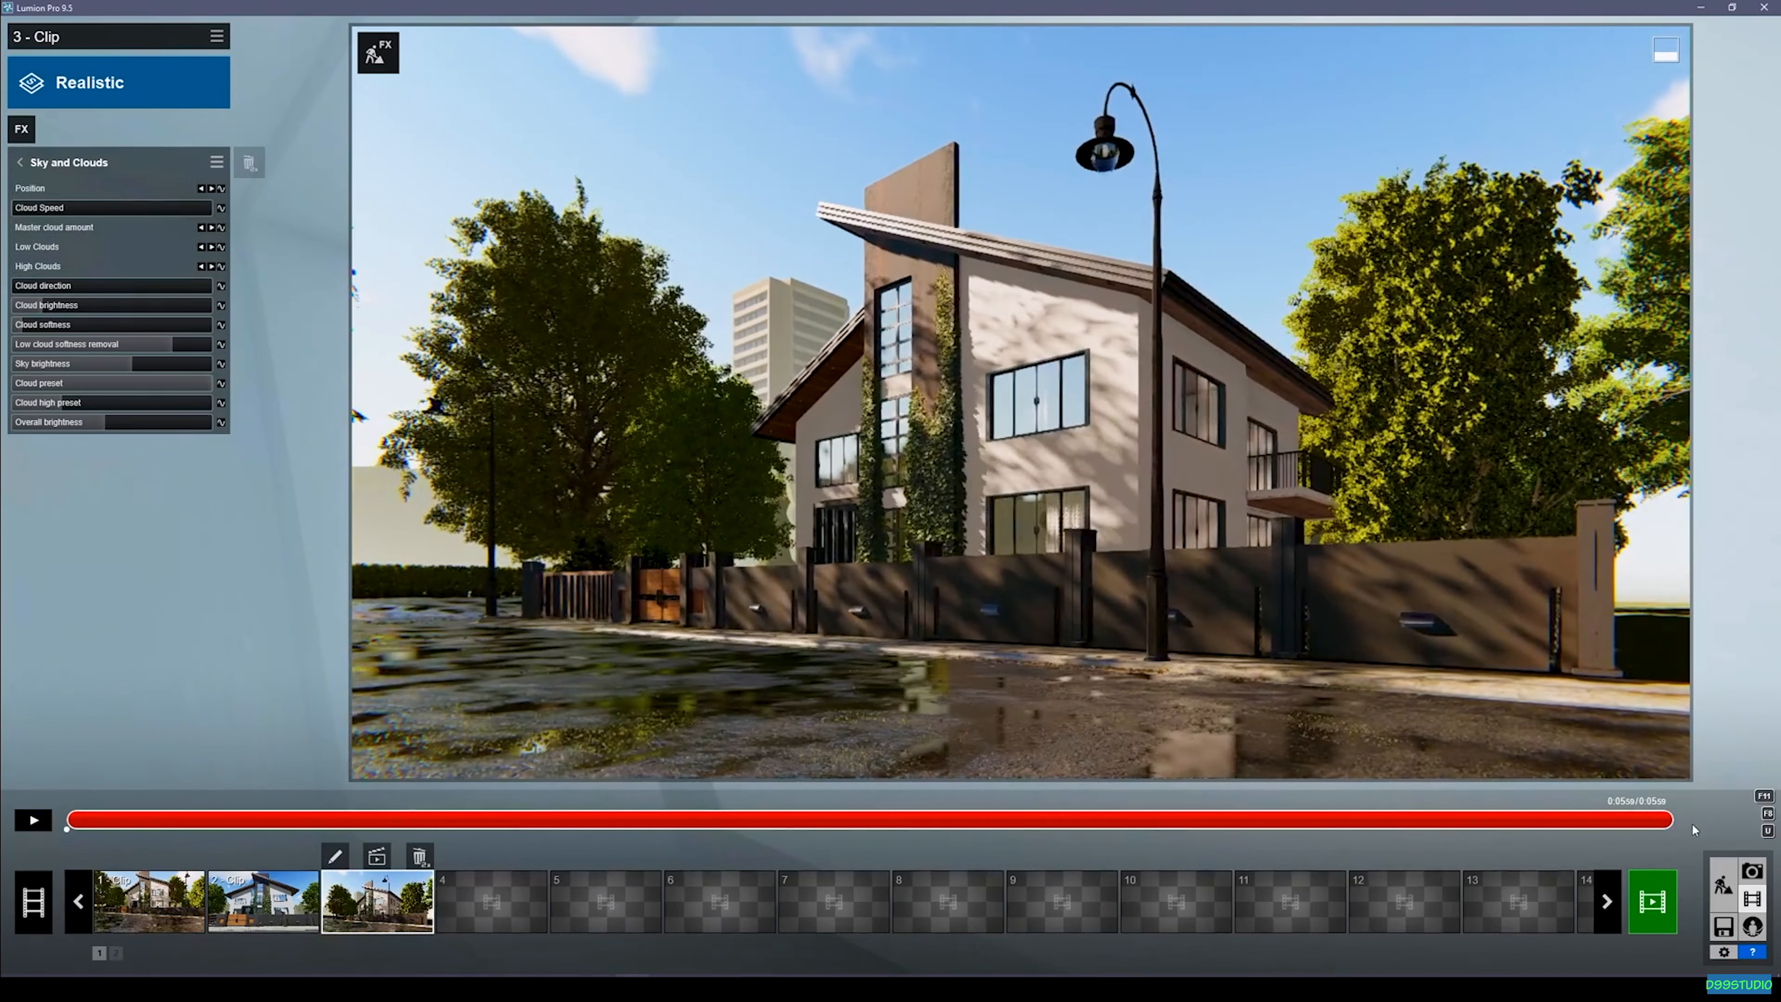
left_click(220, 187)
left_click(220, 227)
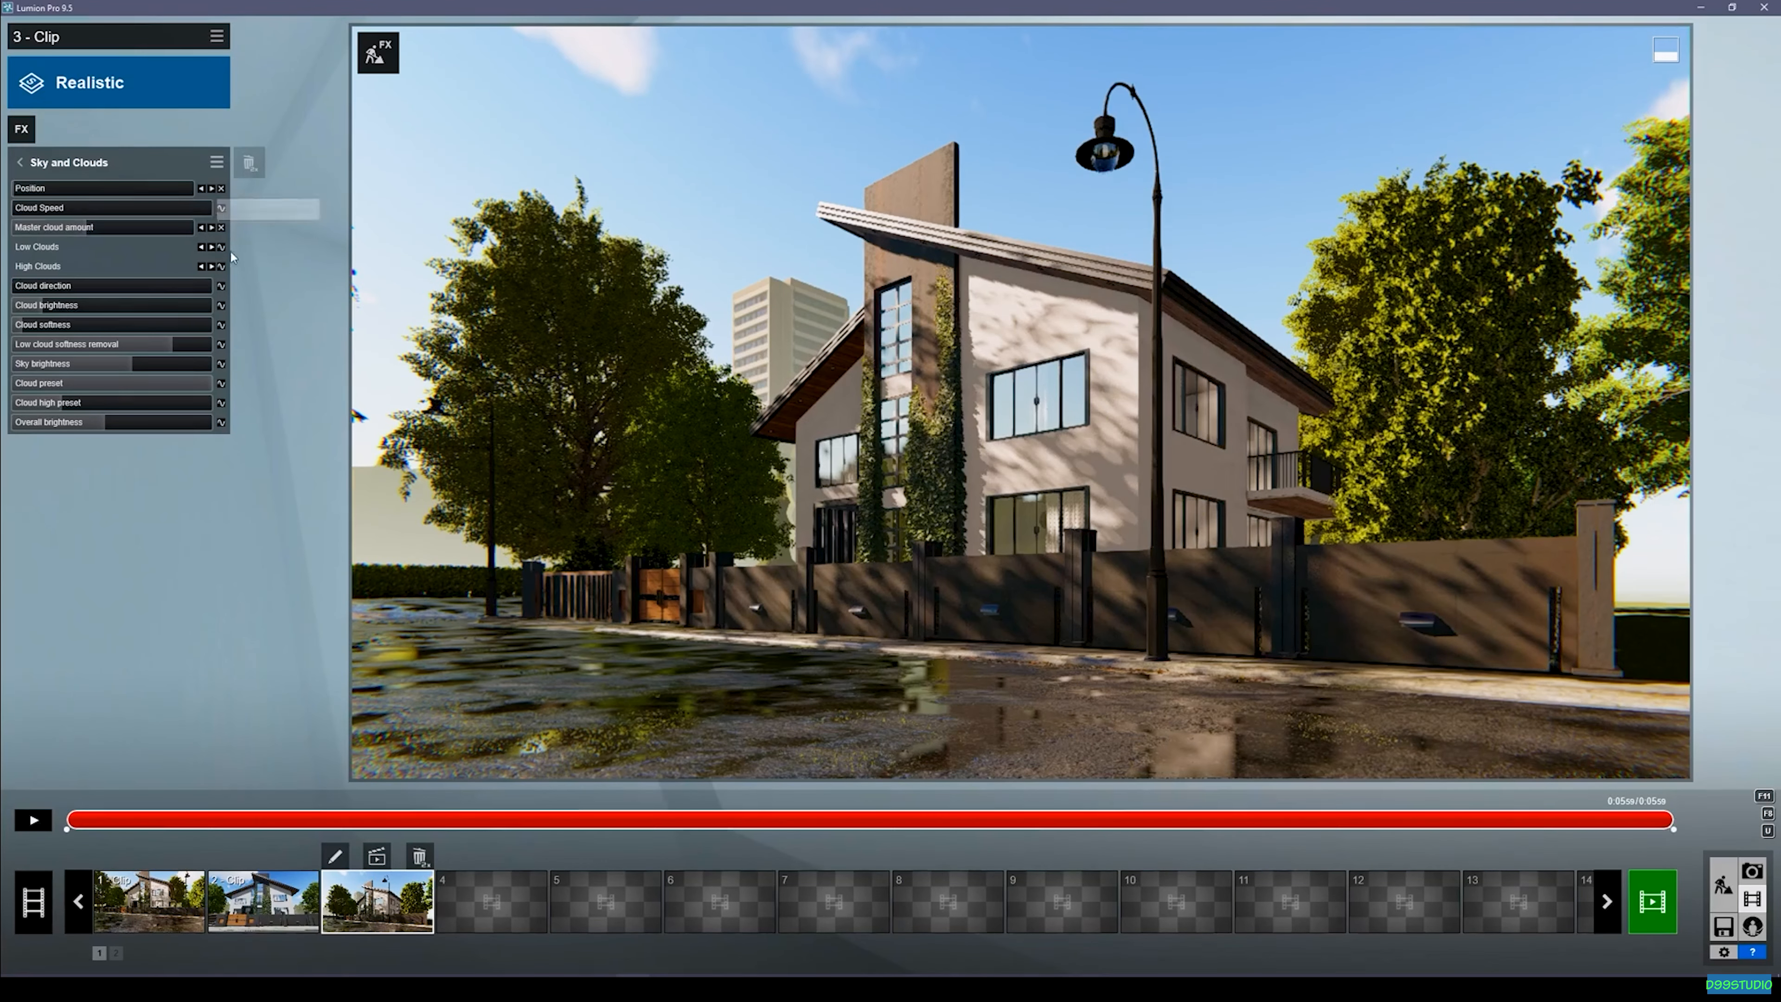
left_click(221, 247)
left_click(221, 267)
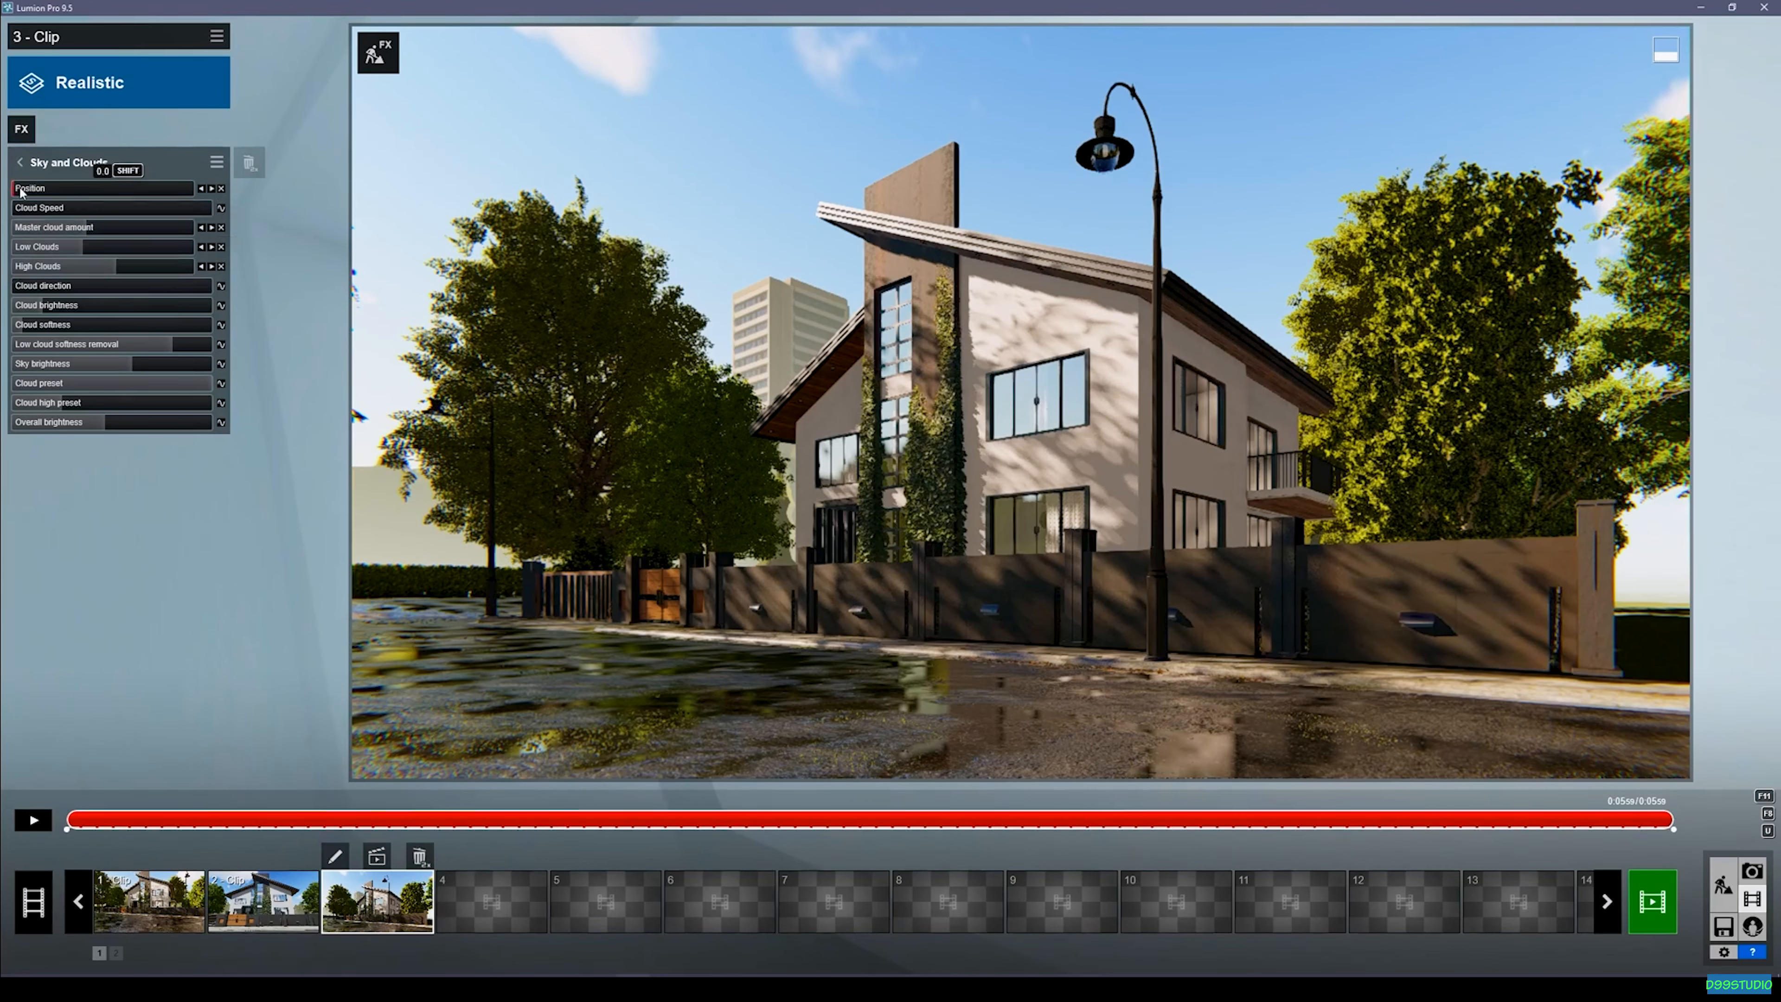
Set the end keyframe's position to 0.4 and high clouds to 1.0, raise its master cloud amount, and preview the clip.
left_click_drag(21, 190, 87, 202)
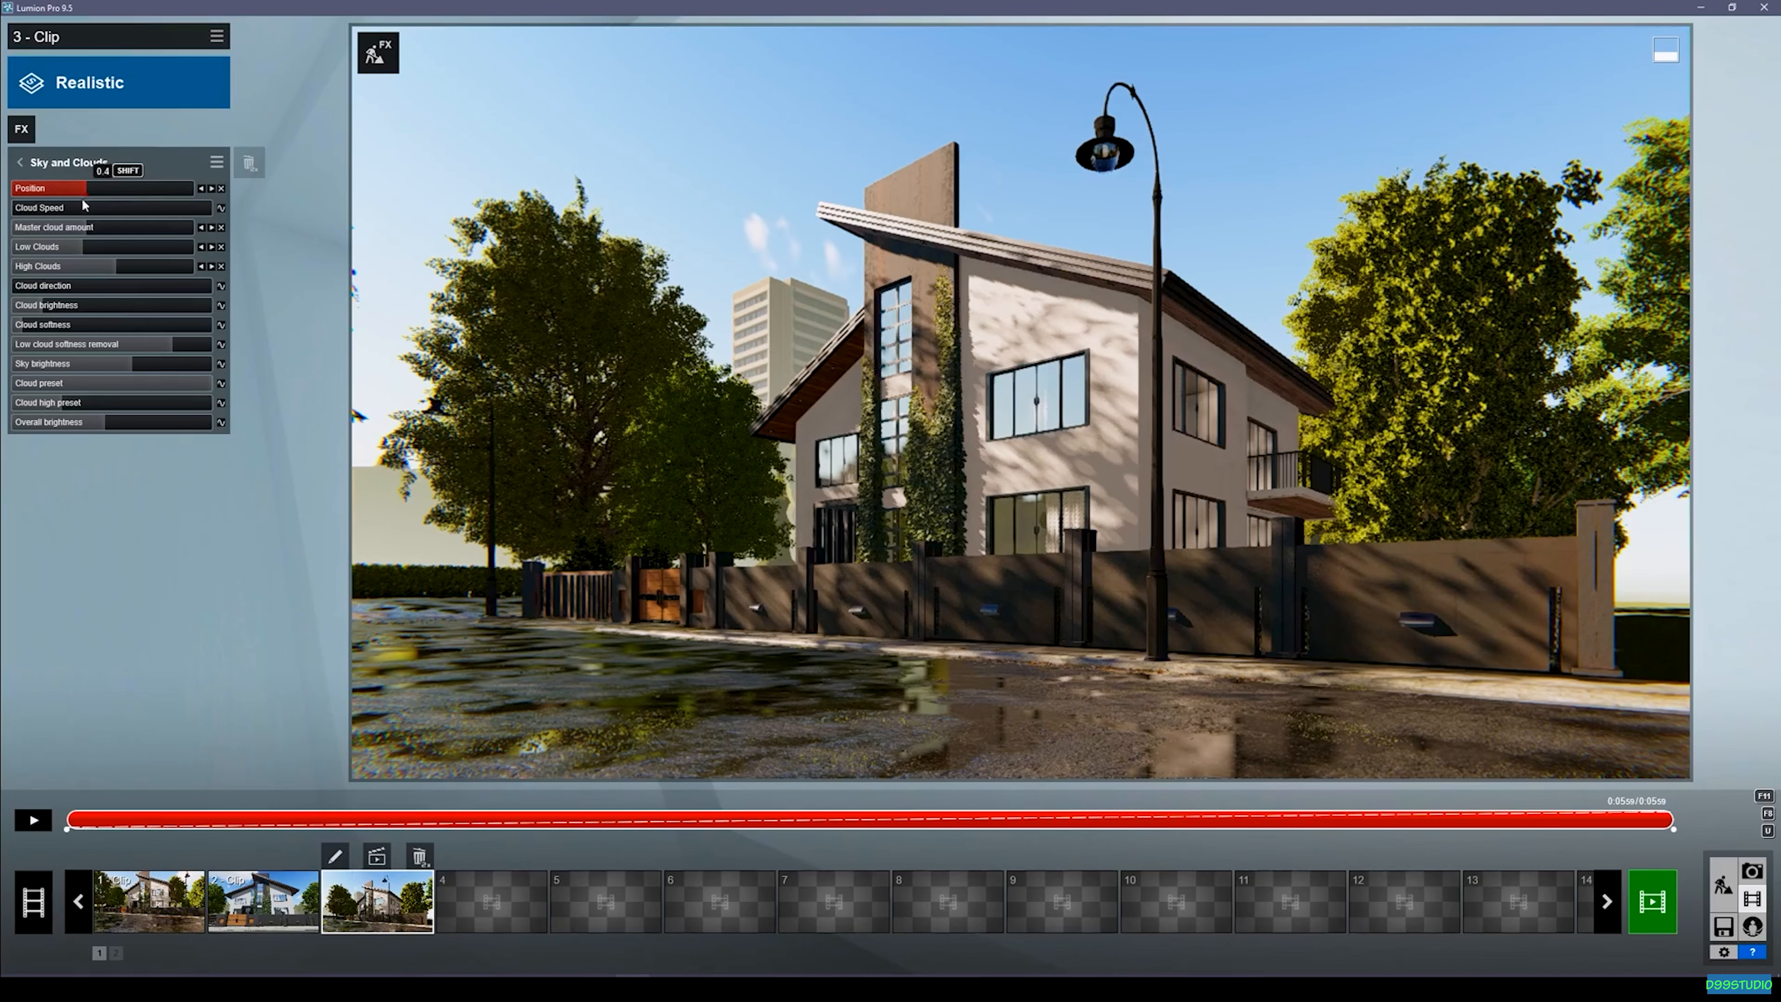
left_click_drag(82, 248, 196, 273)
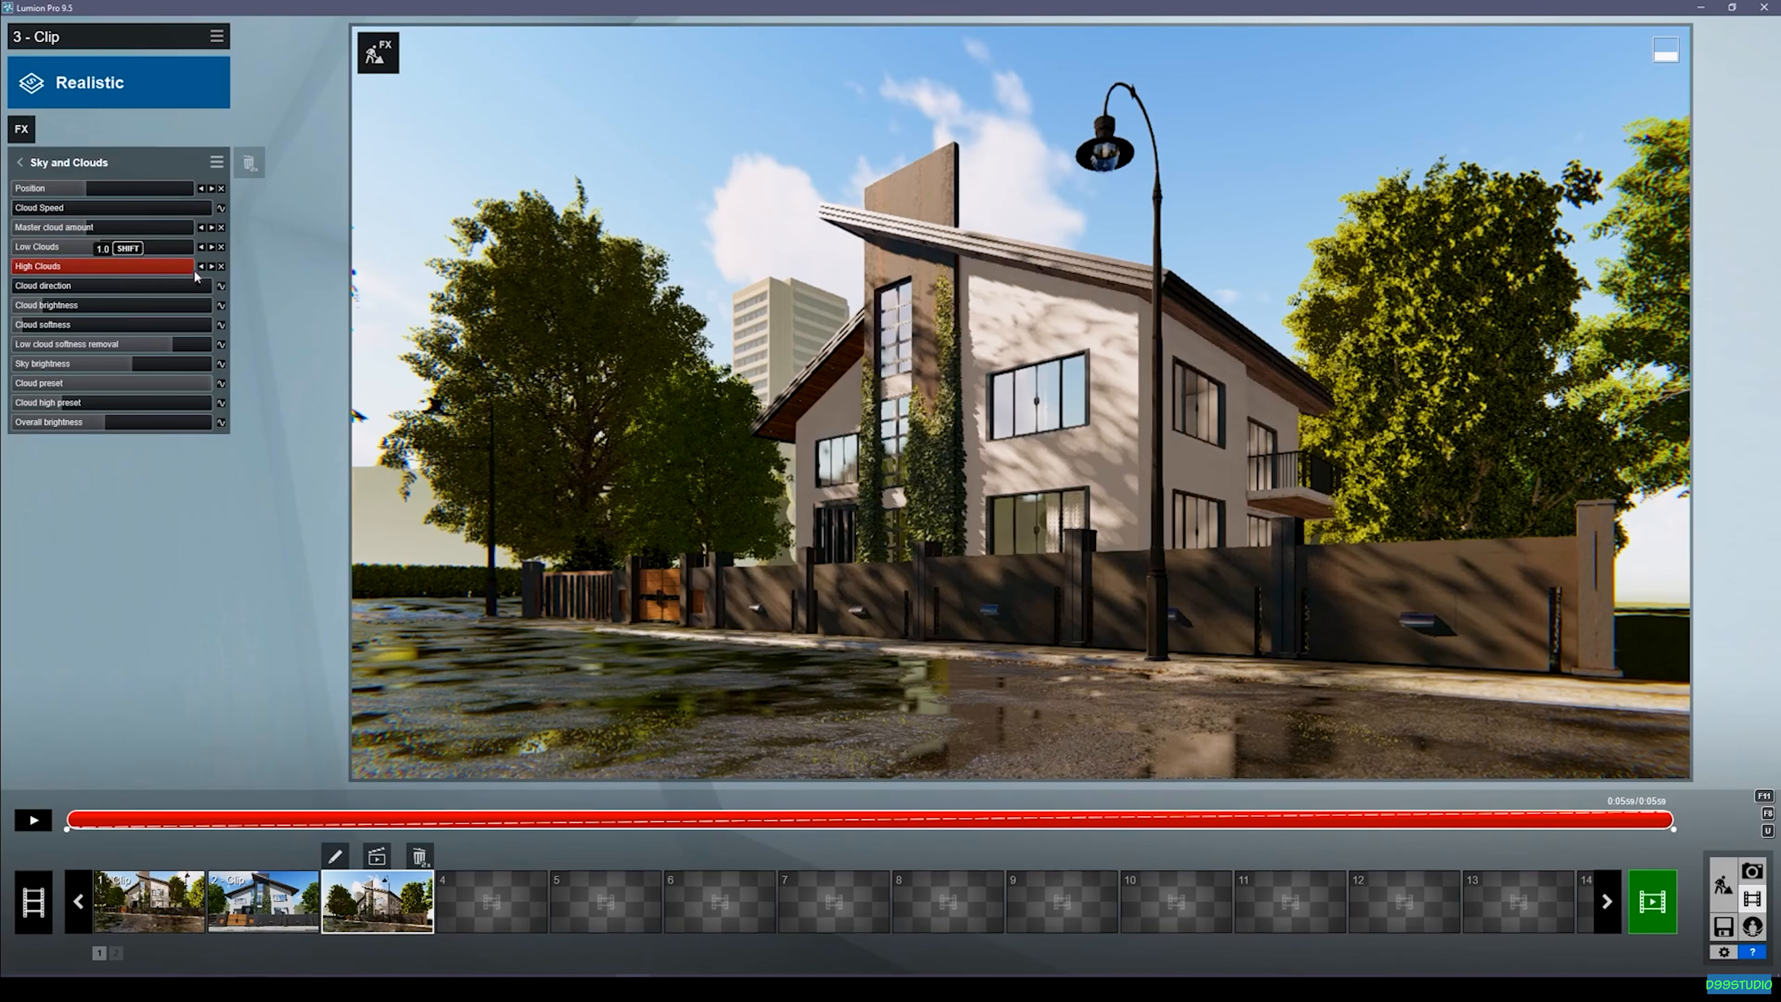
mouse_move(93, 230)
left_mouse_down()
mouse_move(135, 237)
mouse_move(82, 246)
left_mouse_up()
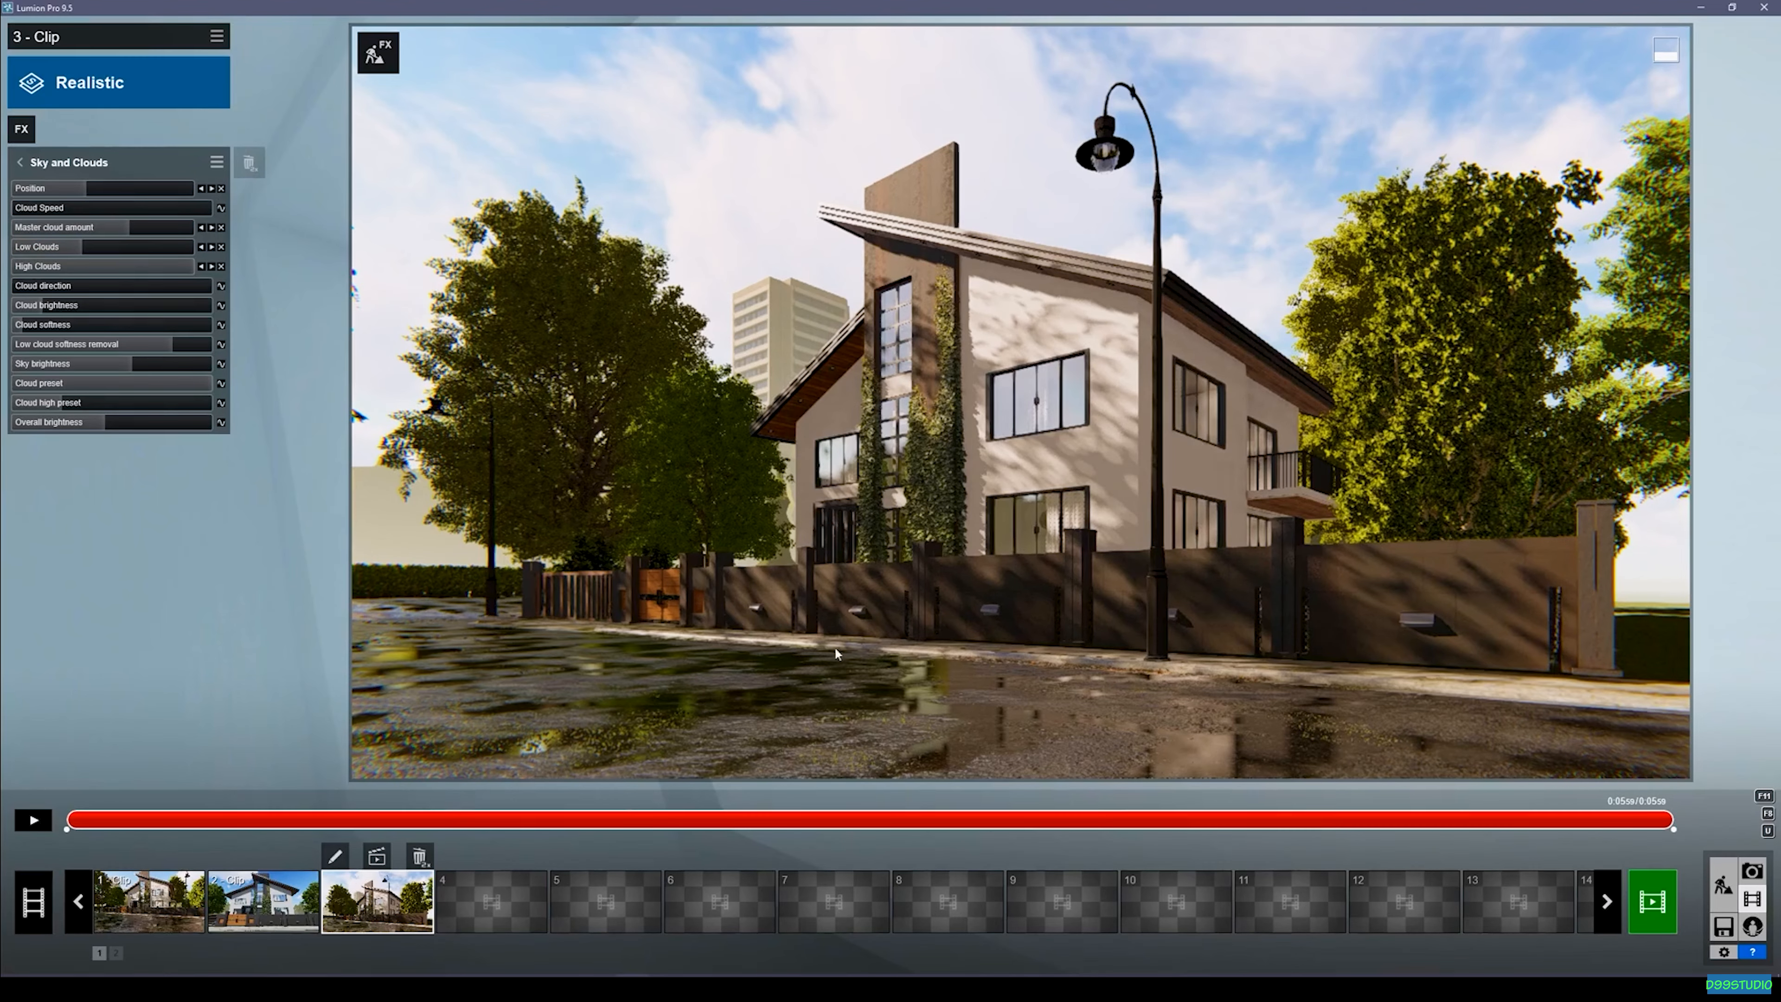
left_click(55, 786)
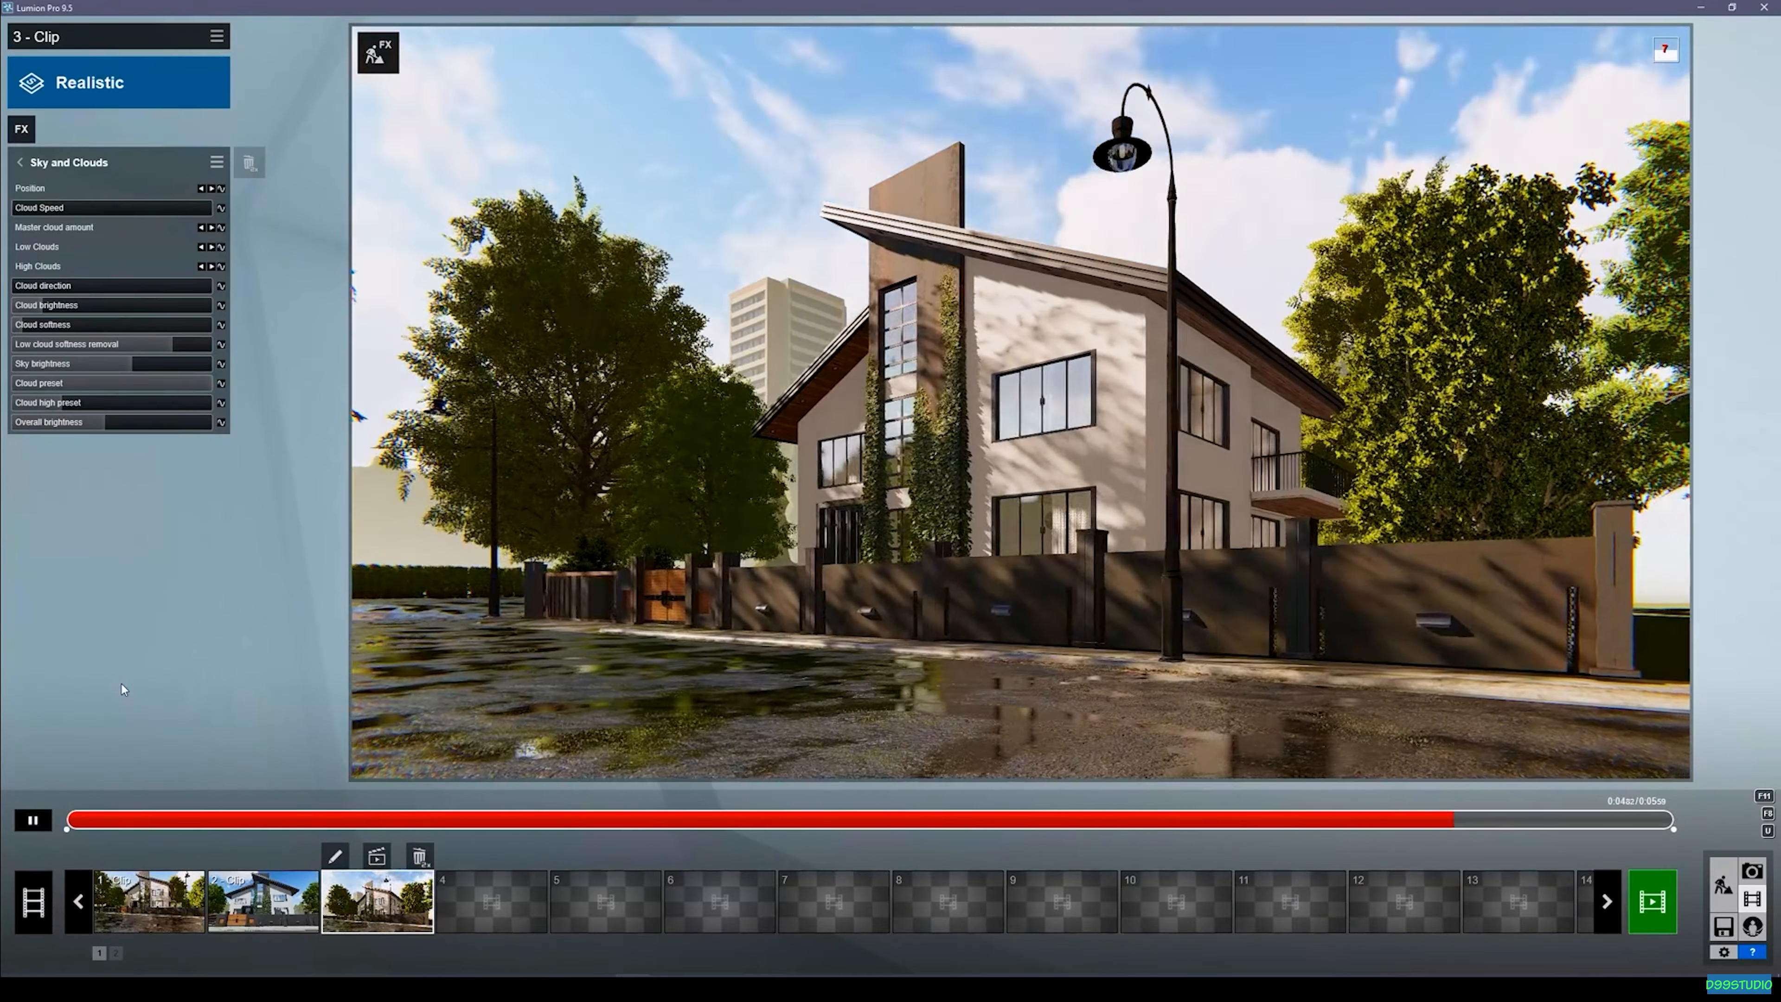
left_click(943, 820)
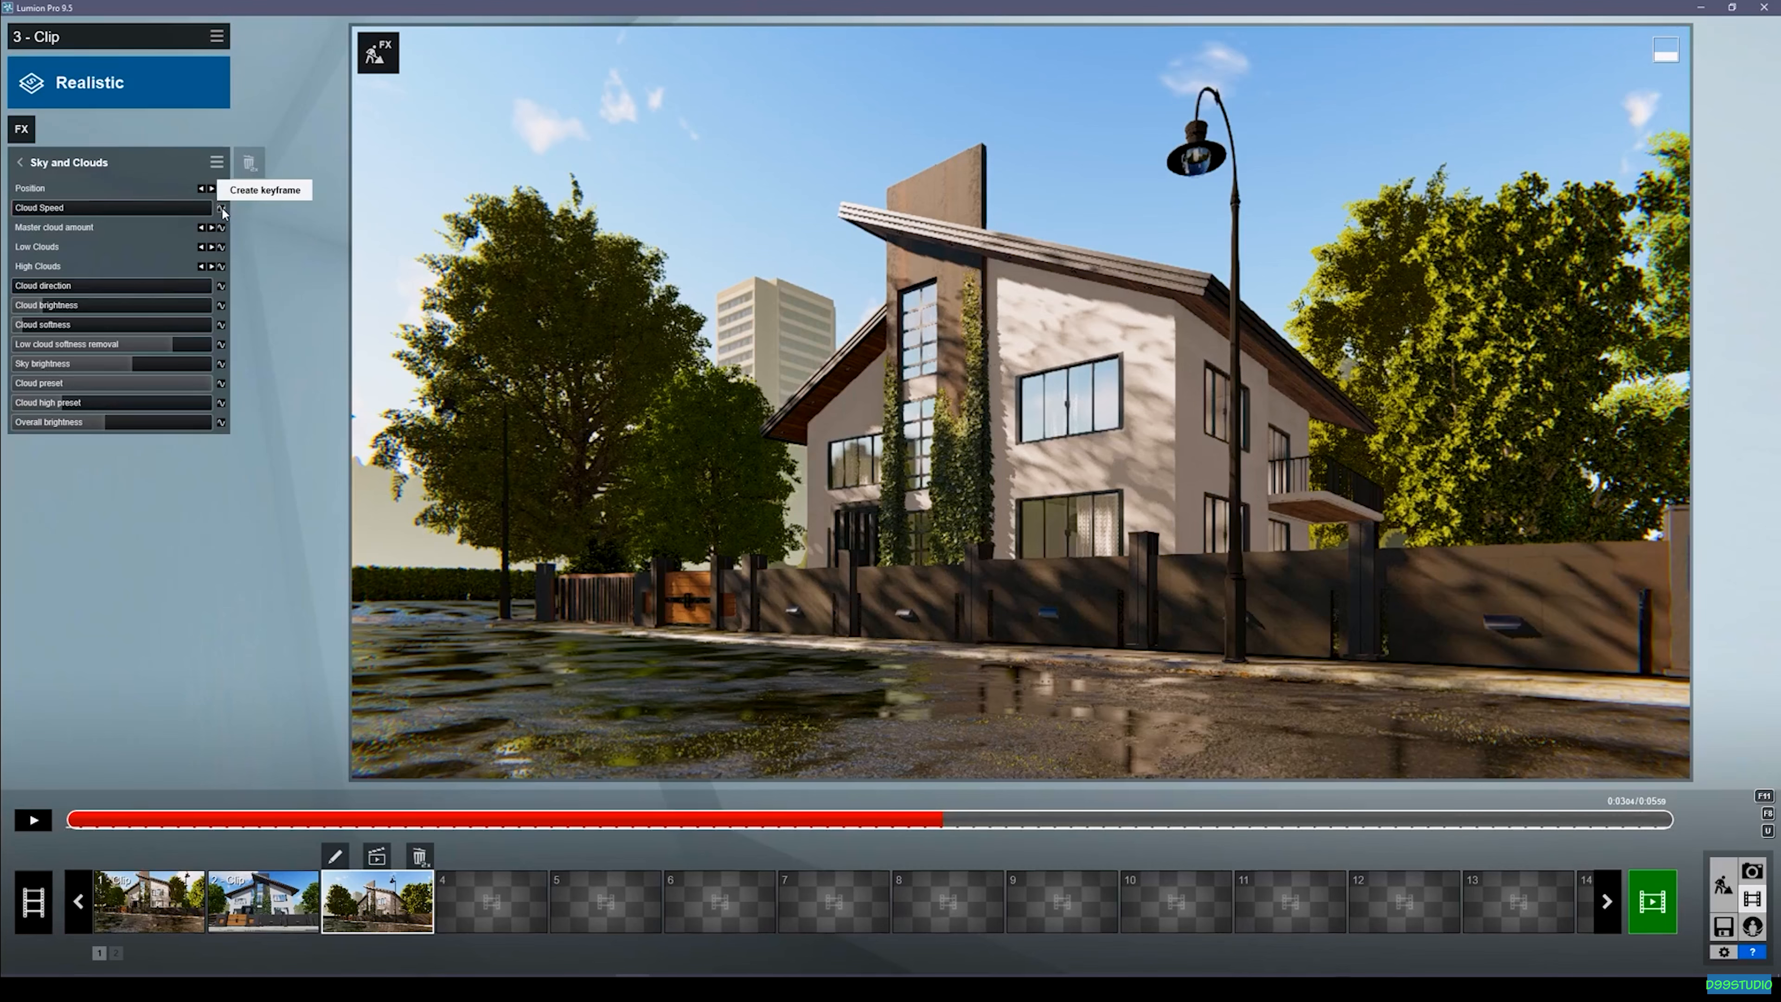
Keyframe cloud speed at the clip's start, and speed, position, master cloud amount, low clouds and high clouds near its middle.
left_click(78, 821)
left_click(79, 822)
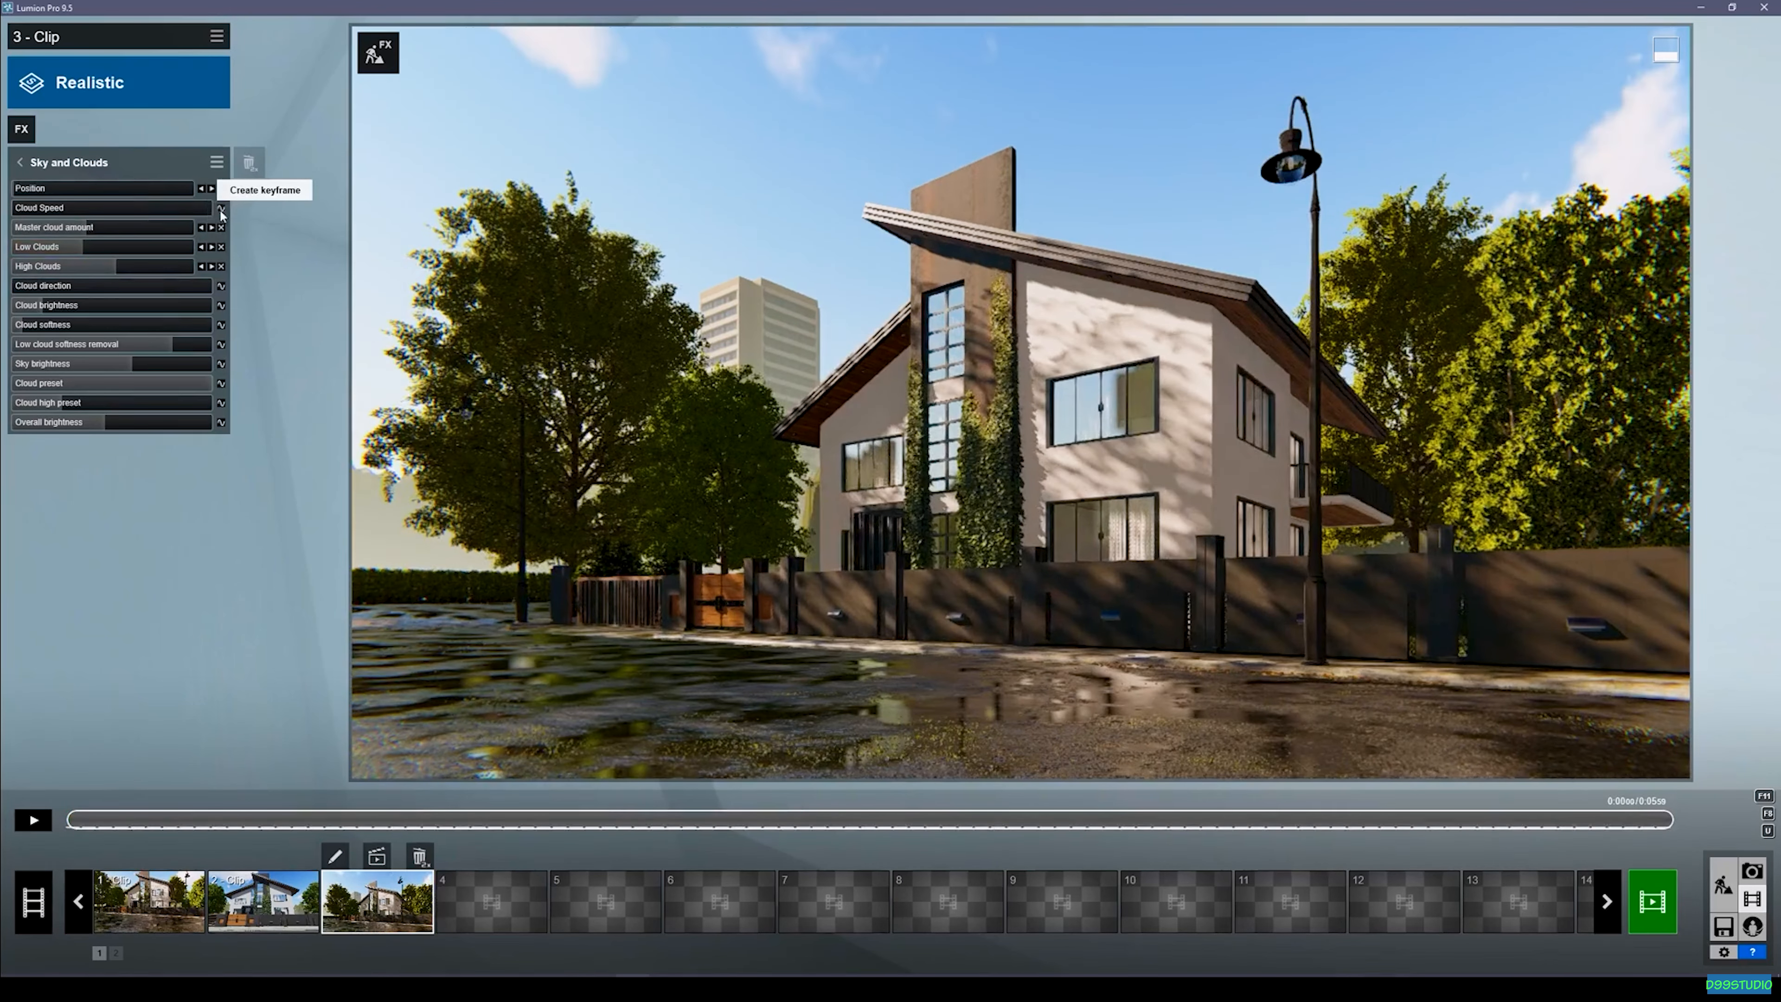
left_click_drag(715, 828, 895, 830)
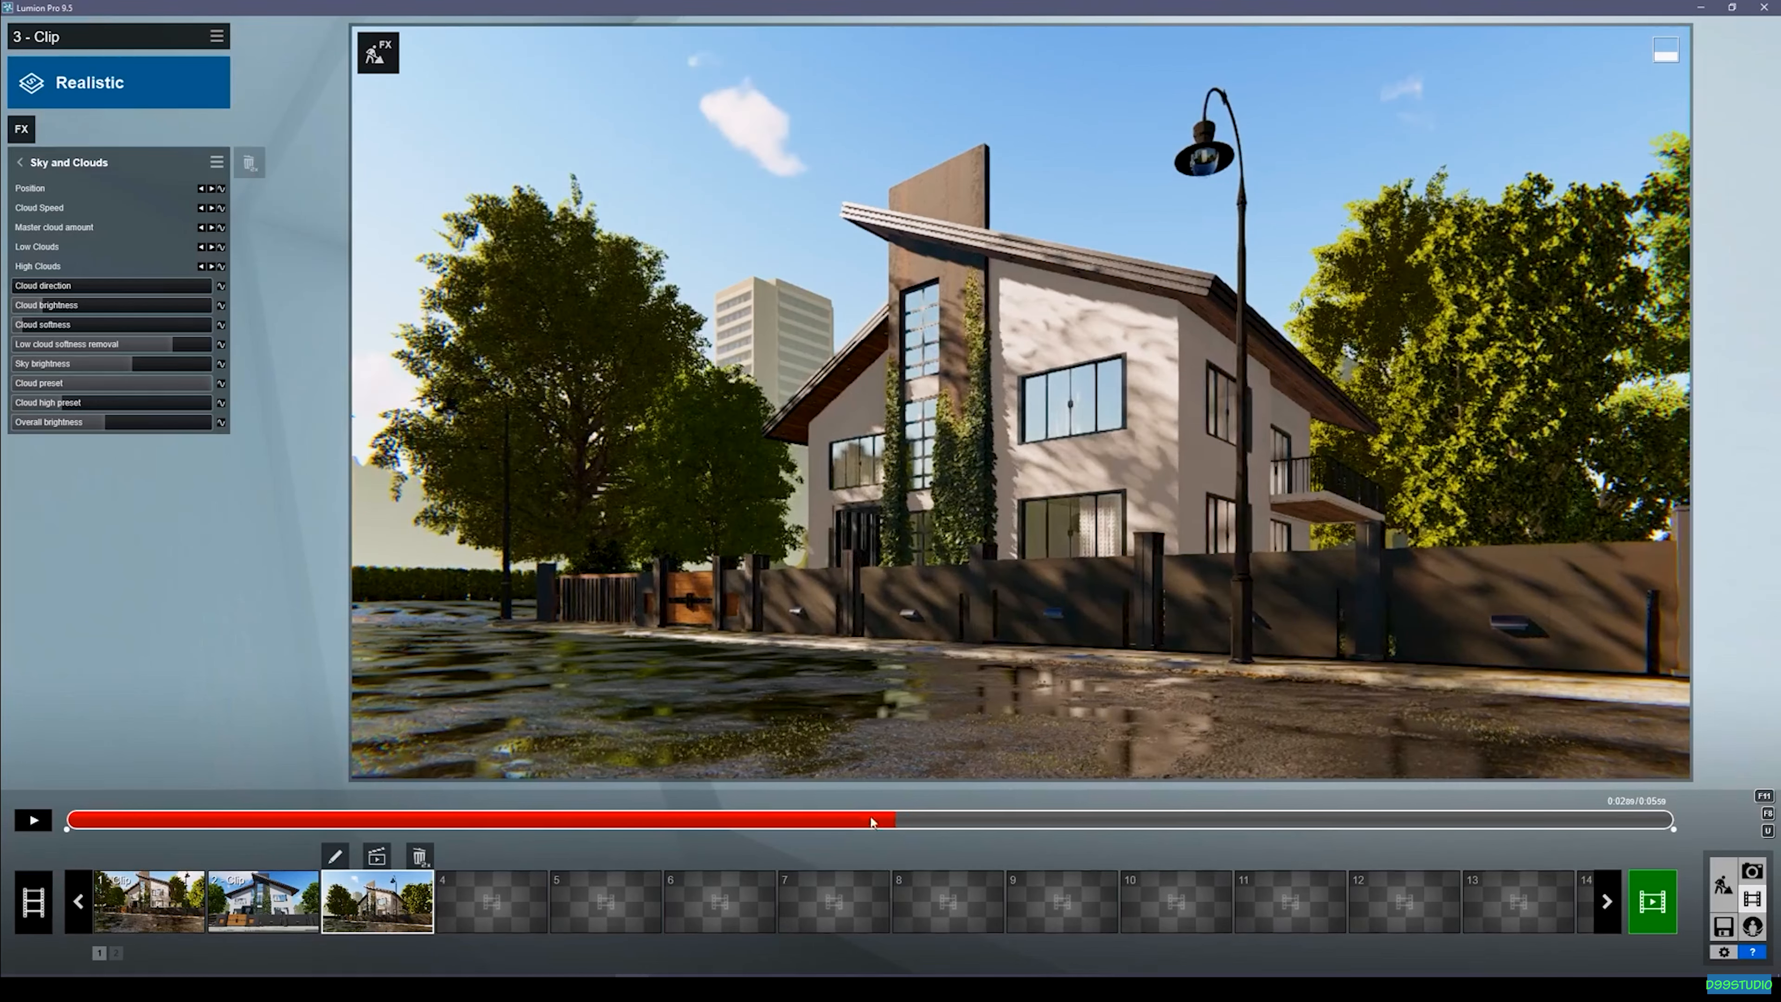
left_click(221, 208)
left_click(222, 188)
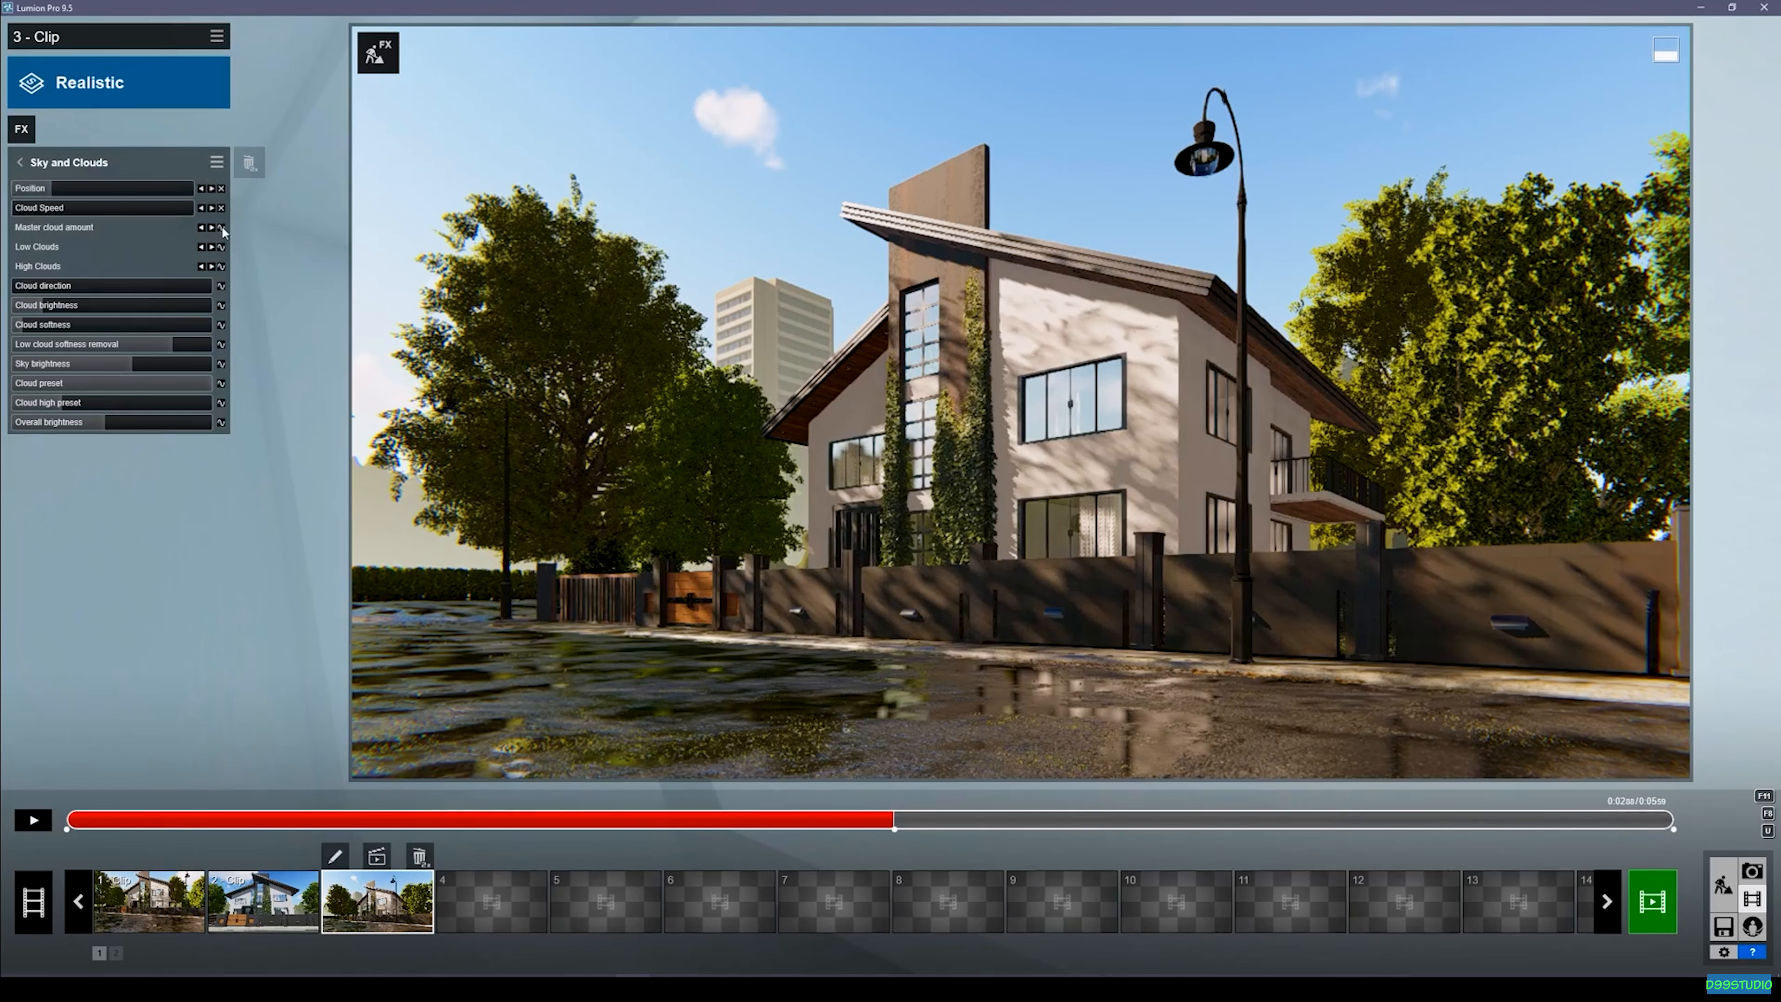
left_click(222, 227)
left_click(222, 246)
left_click(221, 267)
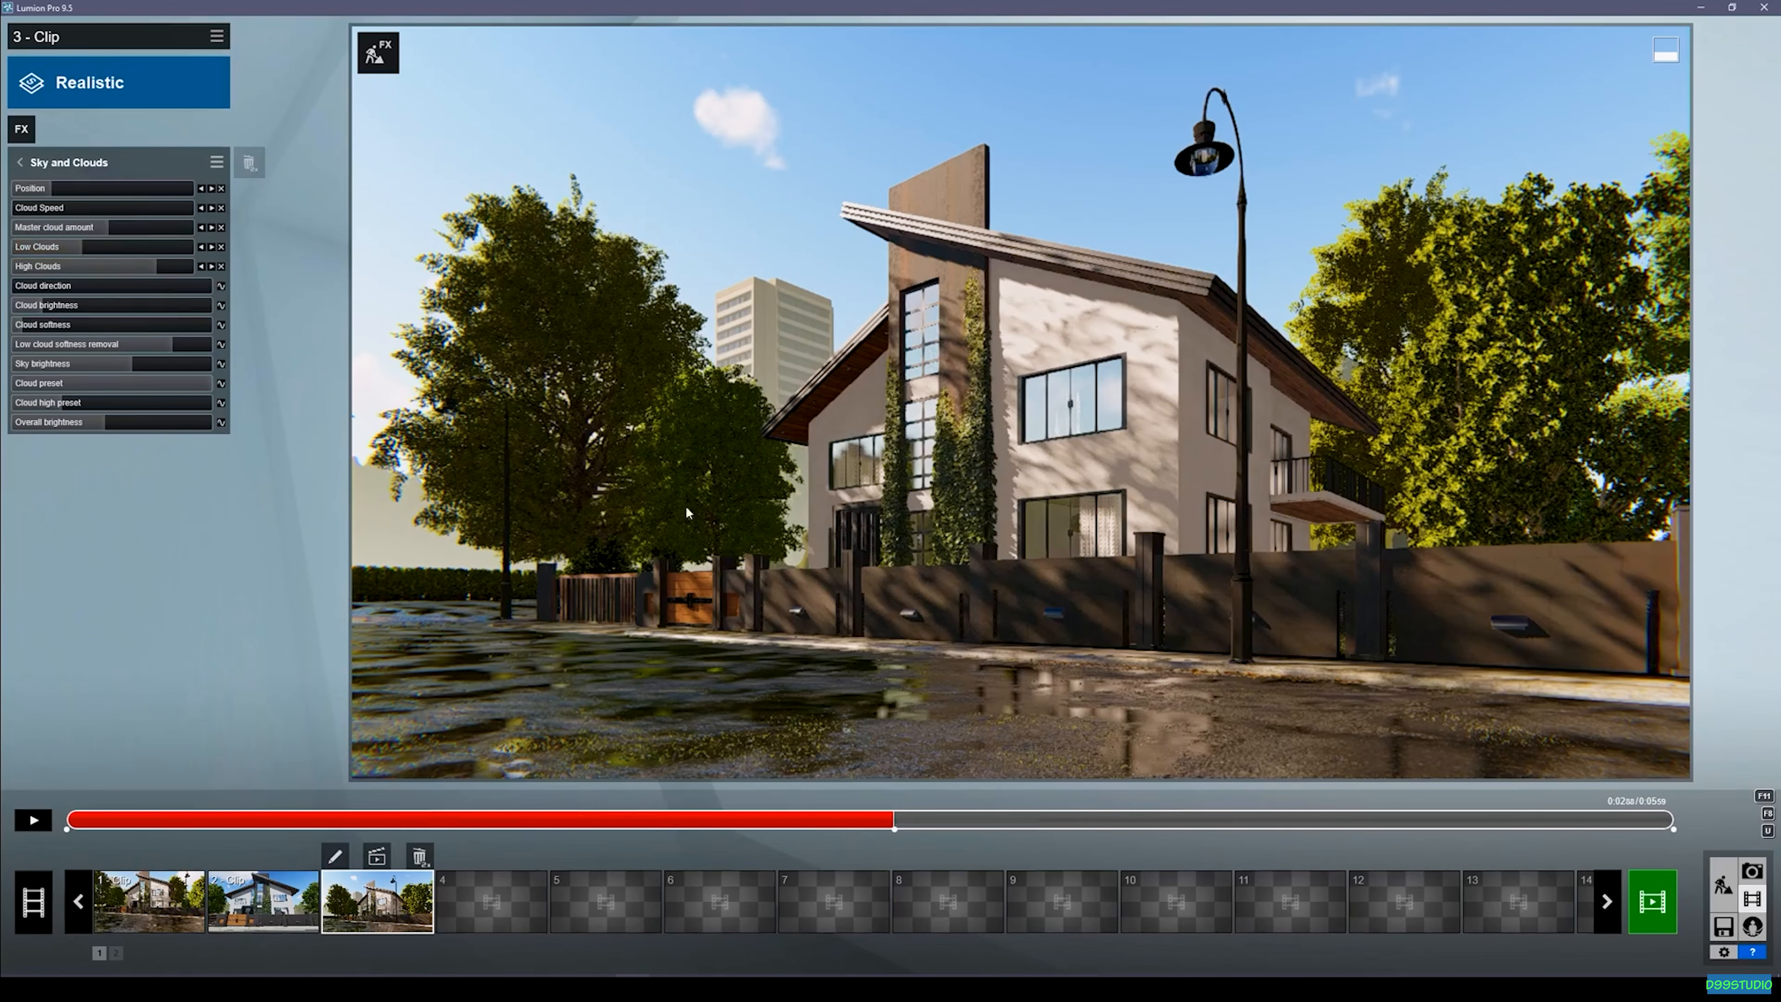
Remove the position, master cloud amount, low clouds and high clouds keyframes at the clip's end.
left_click_drag(1156, 831, 1737, 836)
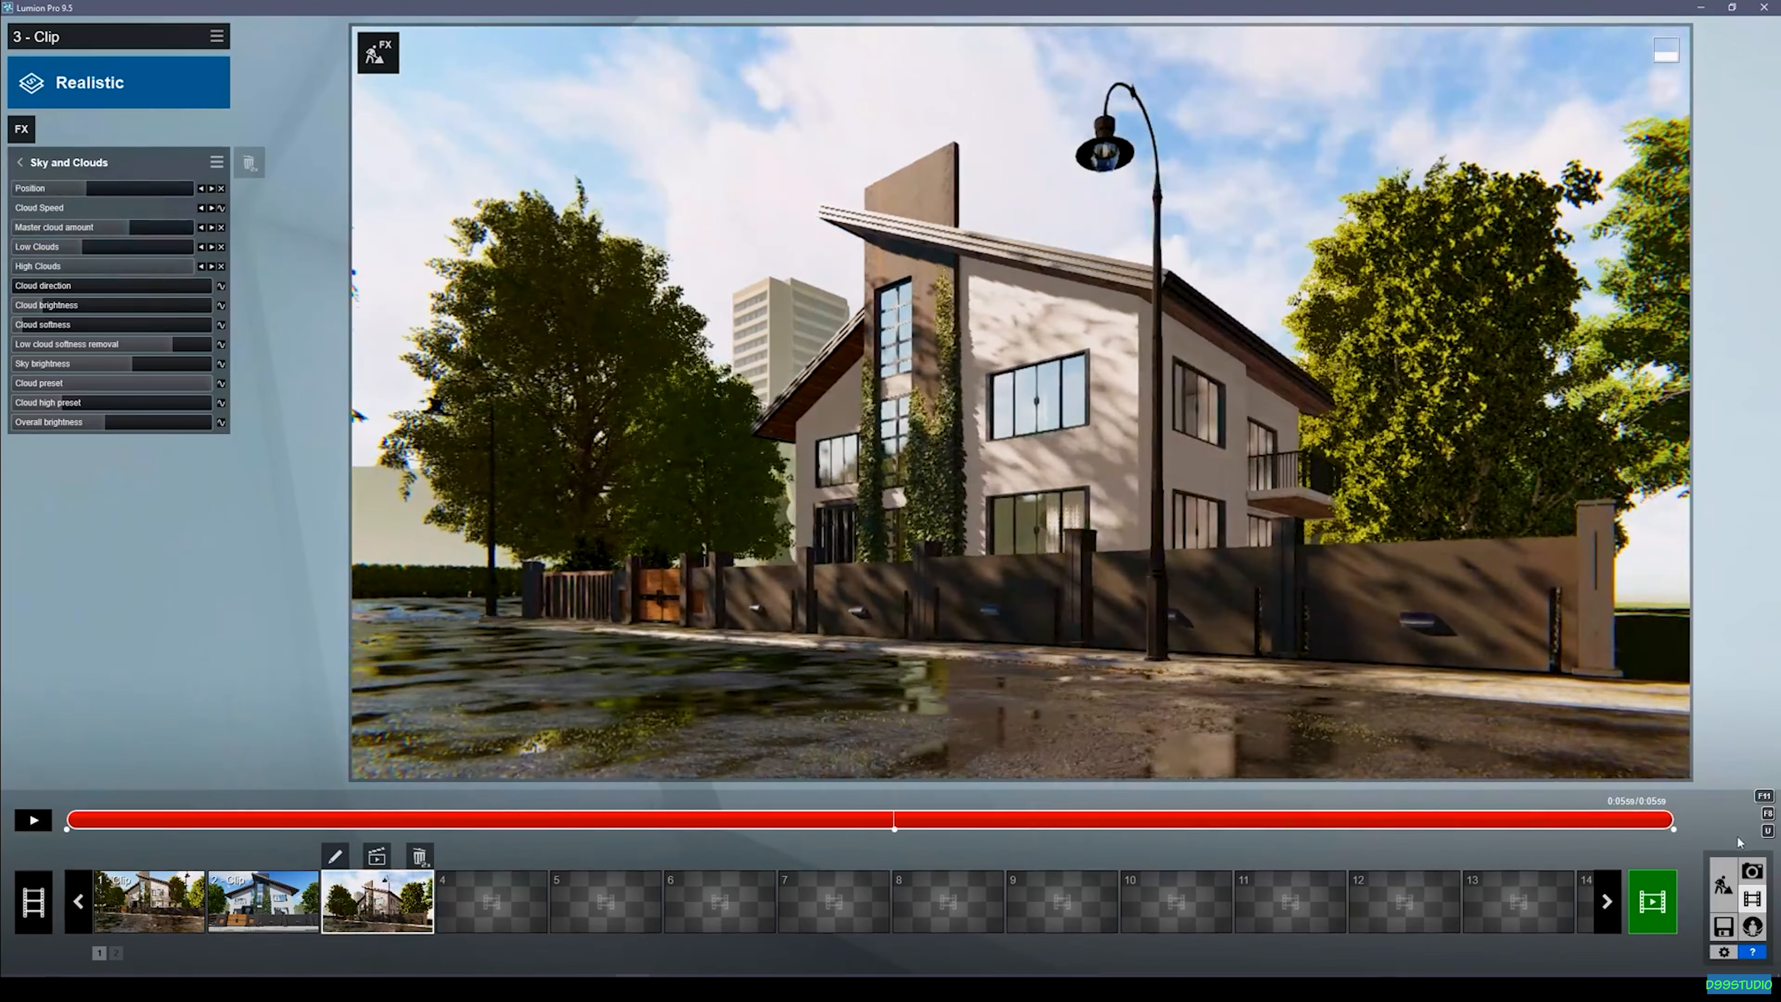
left_click(222, 188)
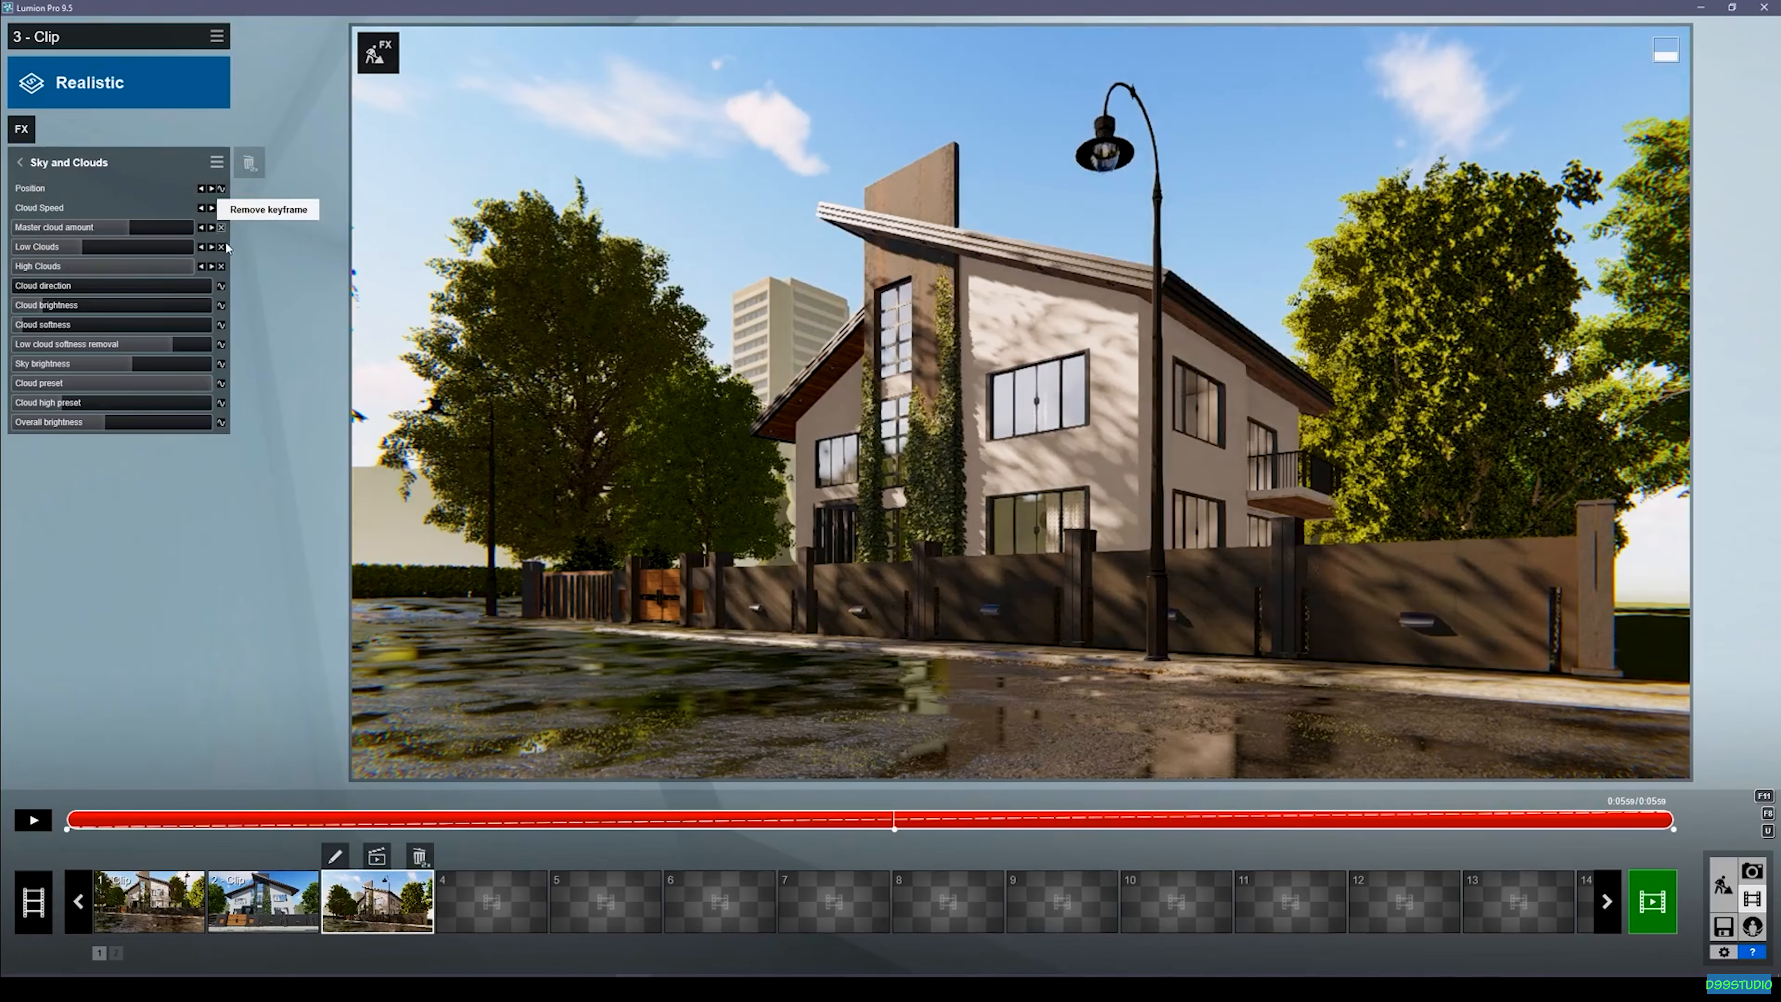
left_click(222, 227)
left_click(222, 247)
left_click(222, 267)
Set the middle keyframe's position to 0.4, master cloud amount to 0.7 and cloud speed to 0.9, and raise its low clouds.
left_click(894, 828)
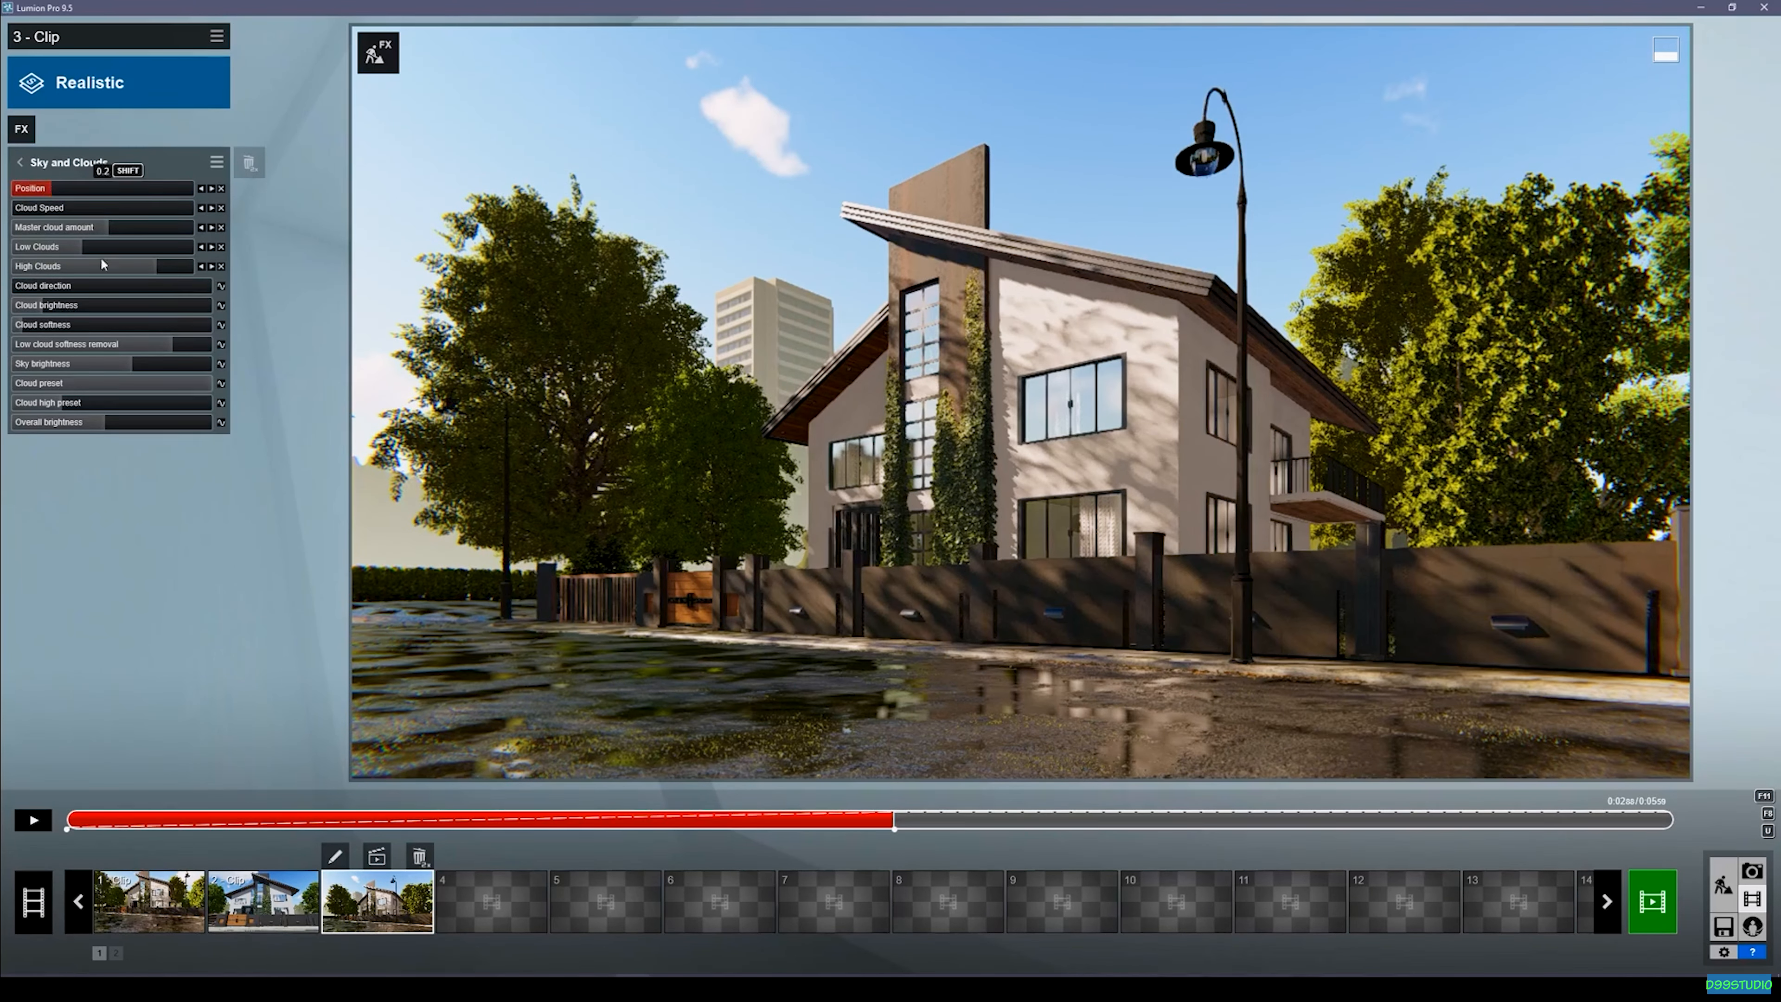
left_click(91, 189)
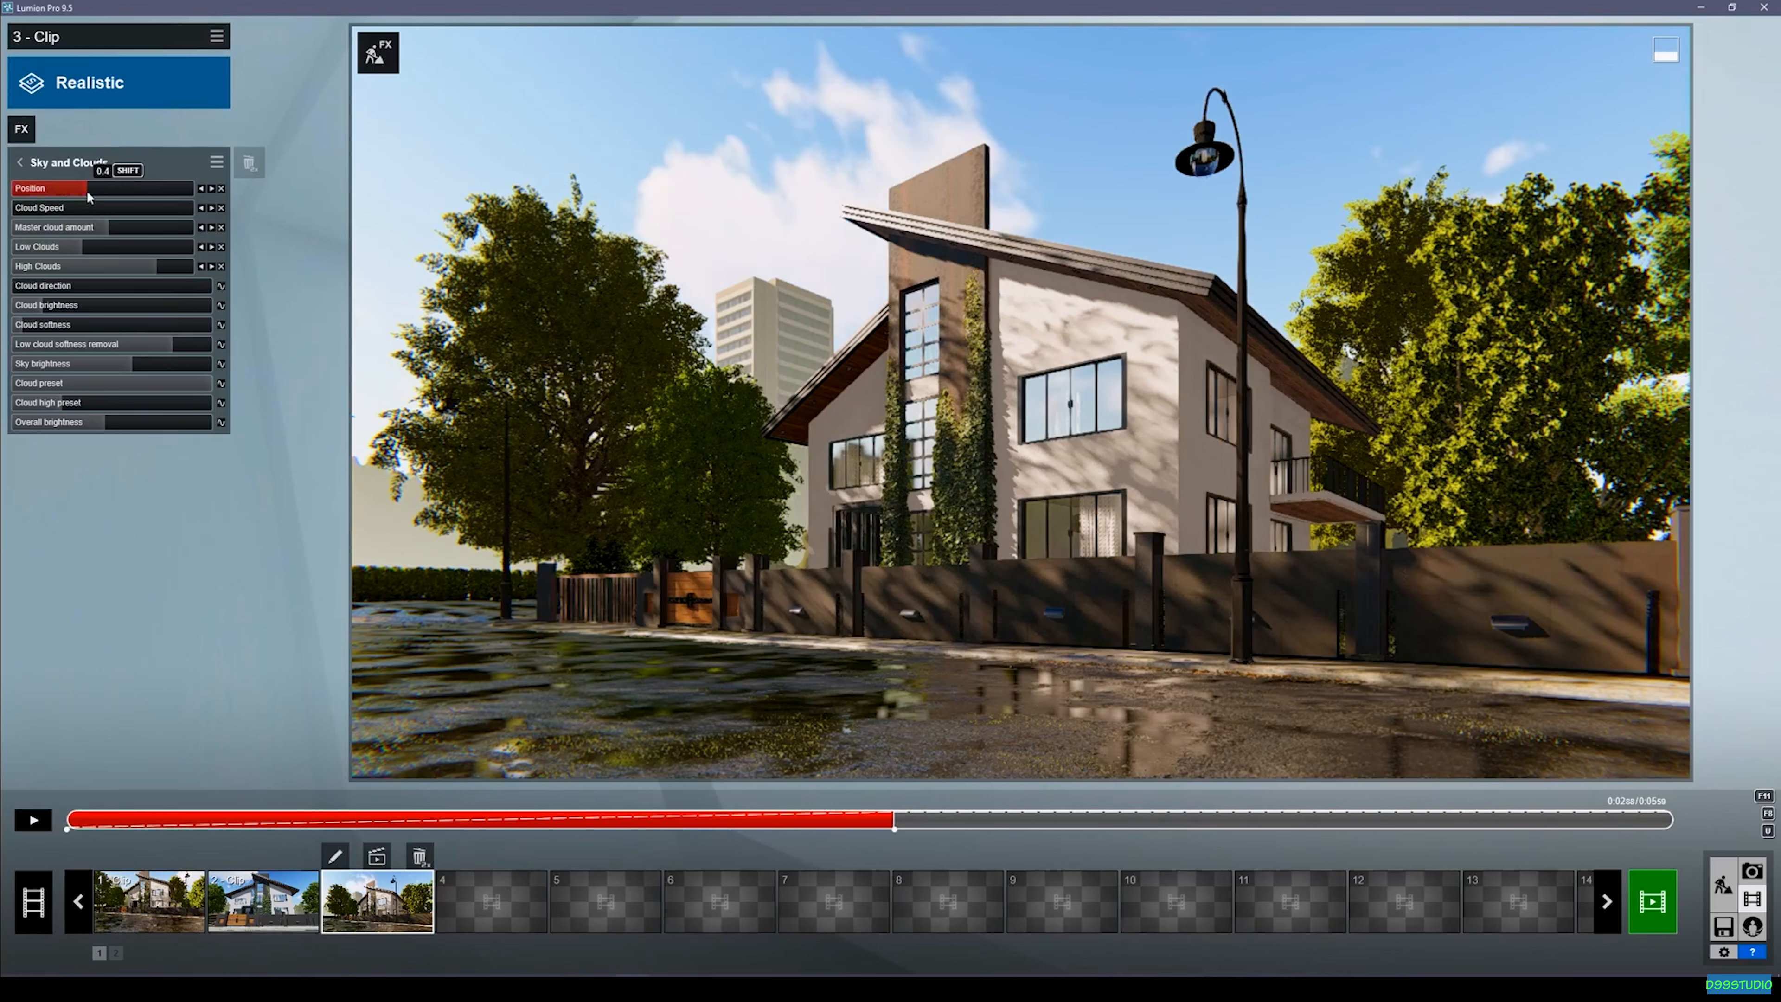
left_click_drag(106, 232, 155, 233)
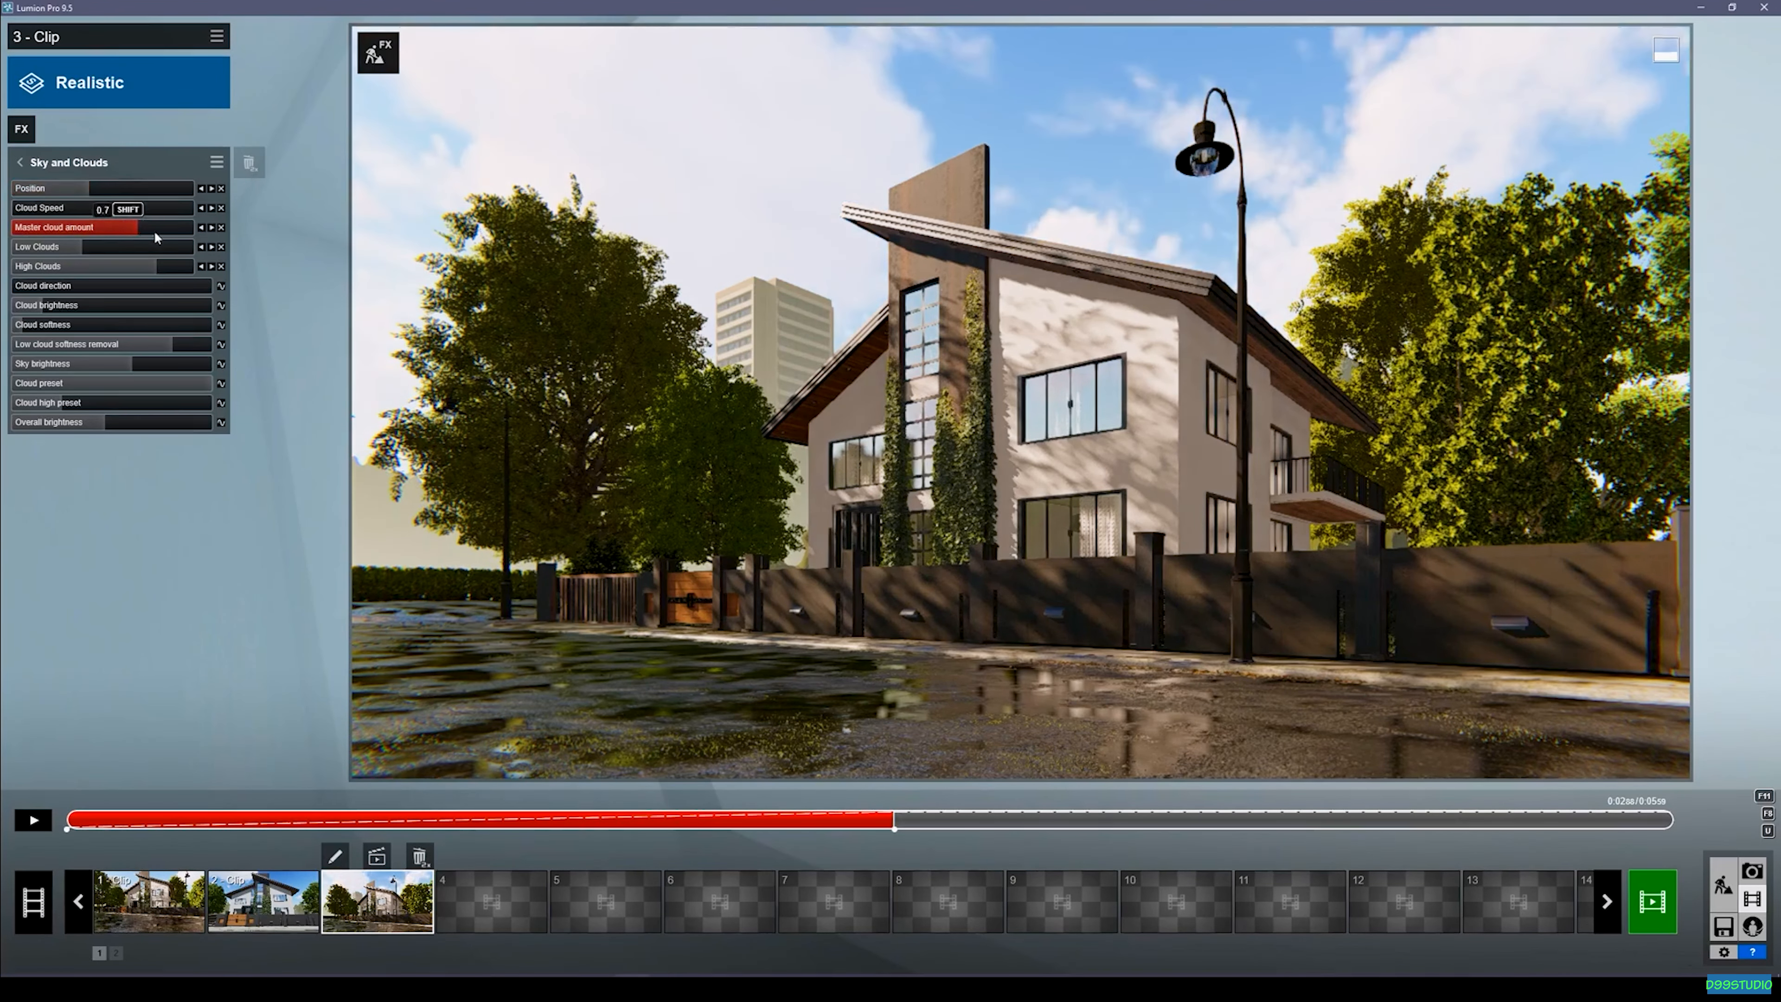
left_click(118, 253)
left_click(180, 269)
left_click(156, 269)
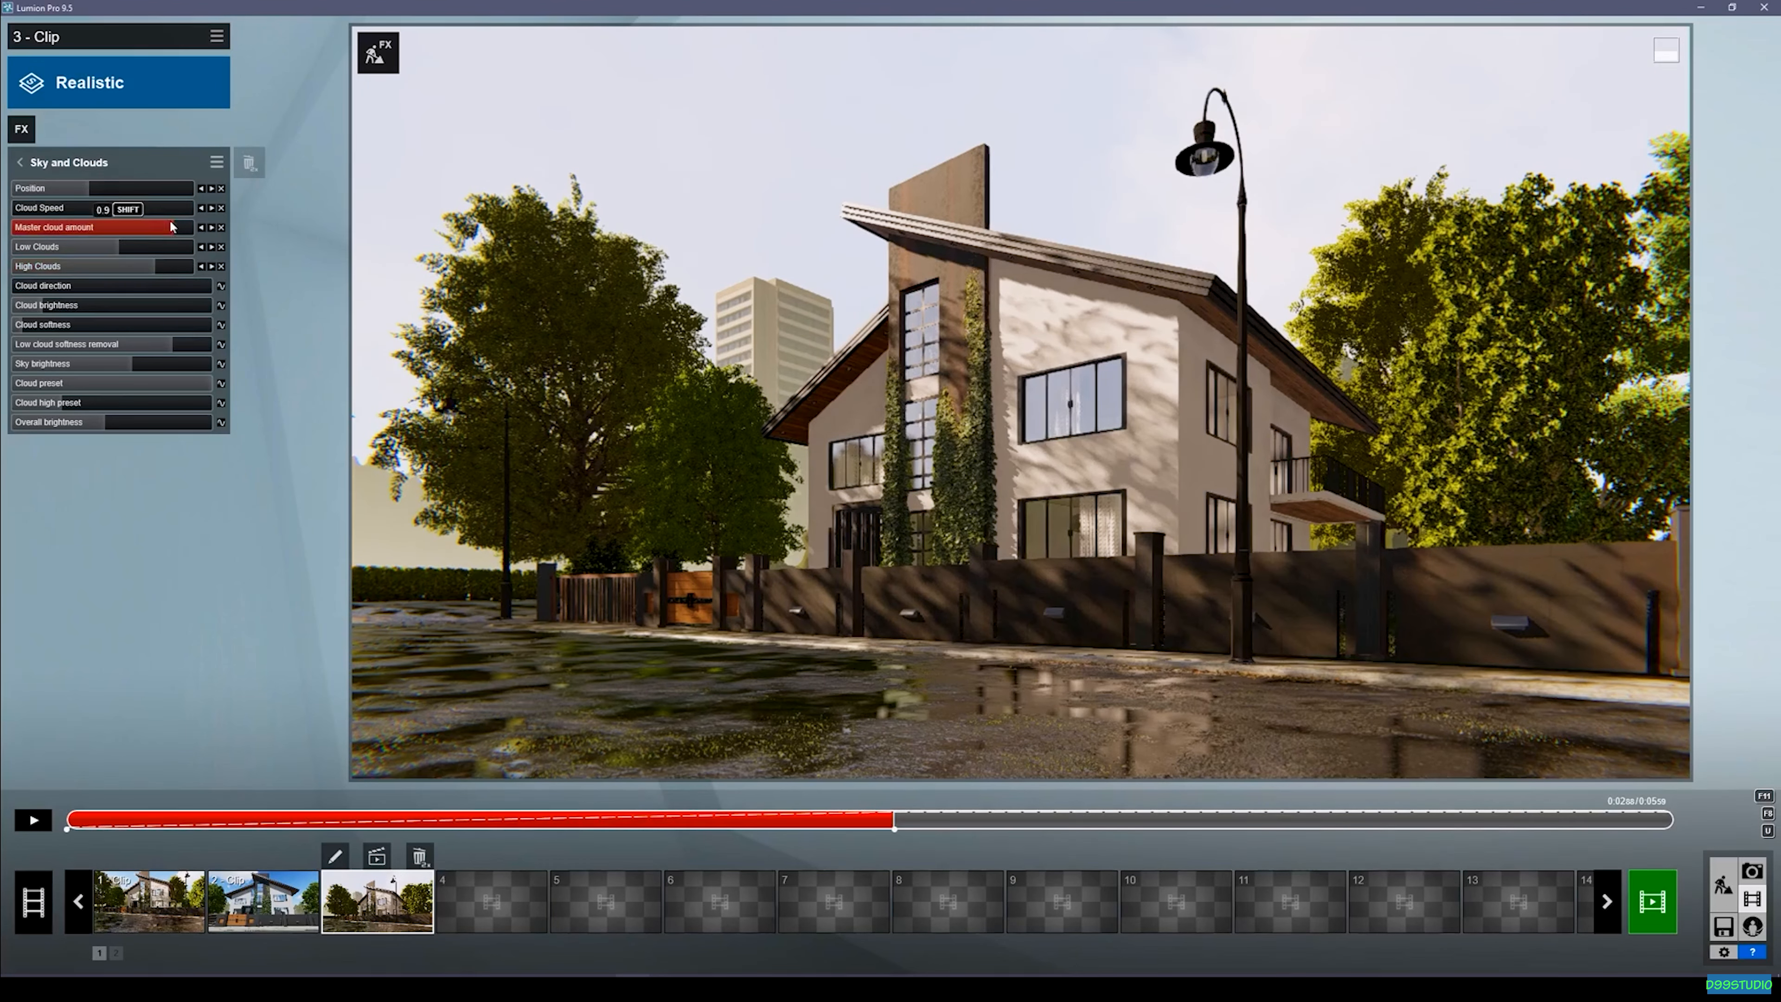
left_click(138, 230)
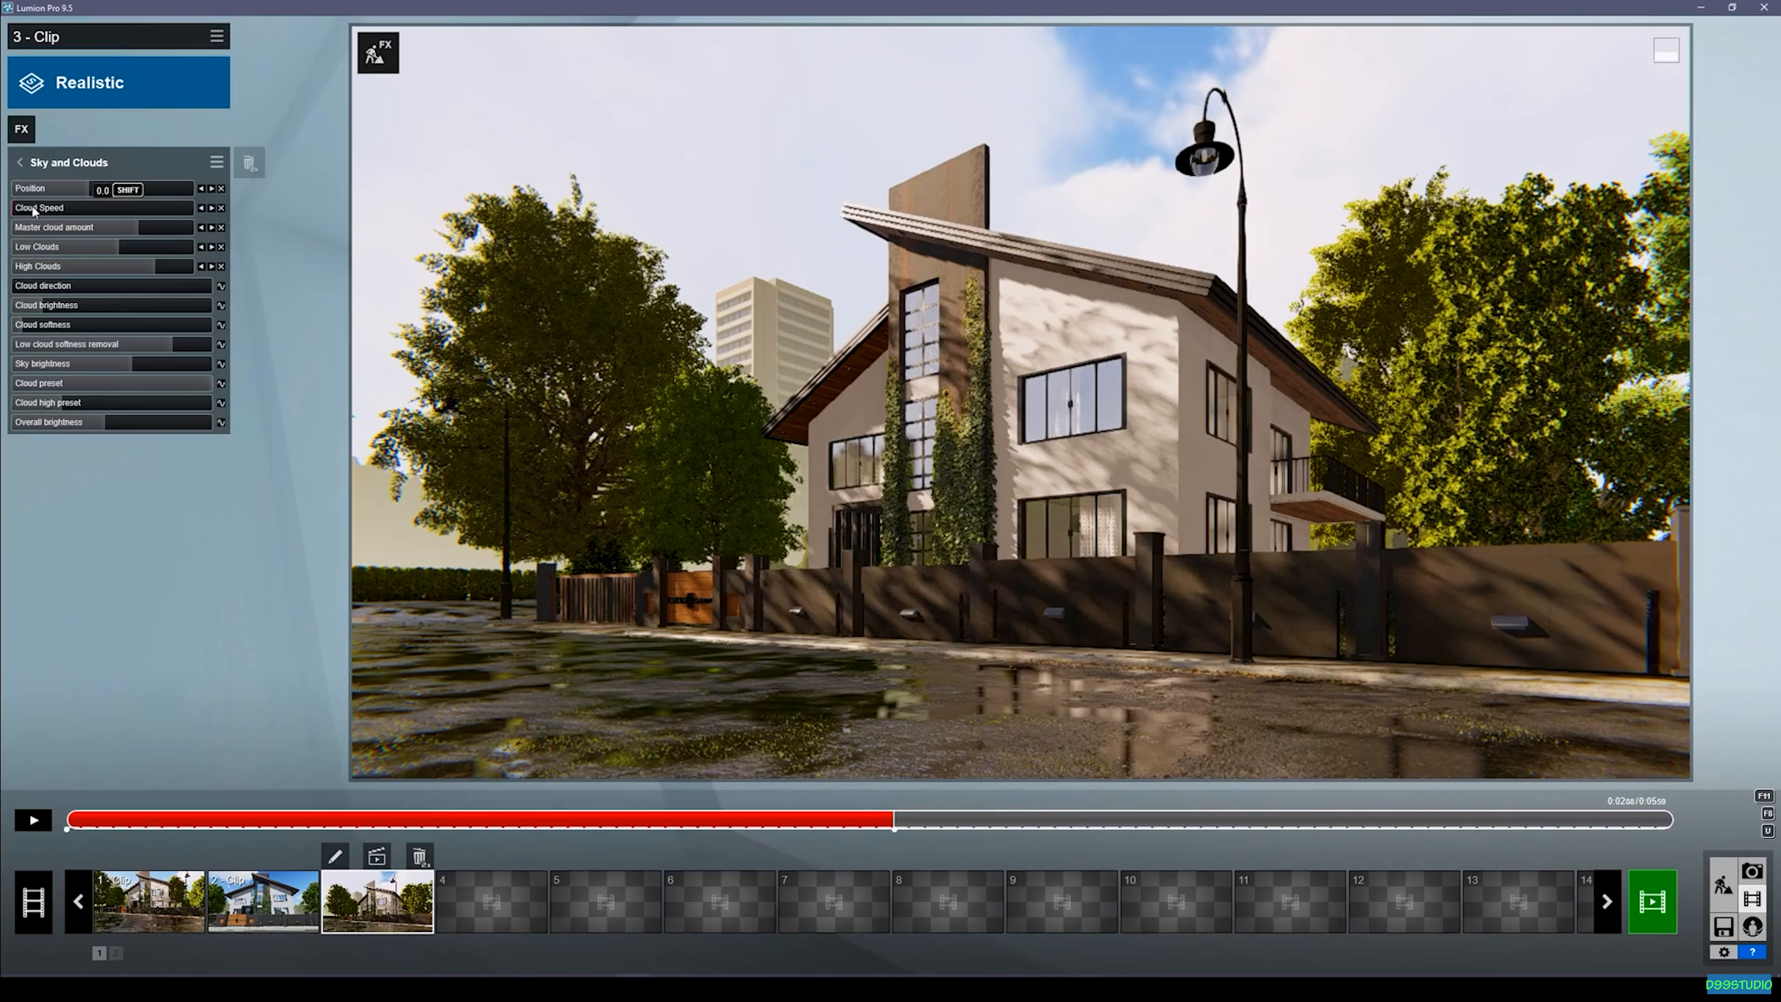
left_click(58, 210)
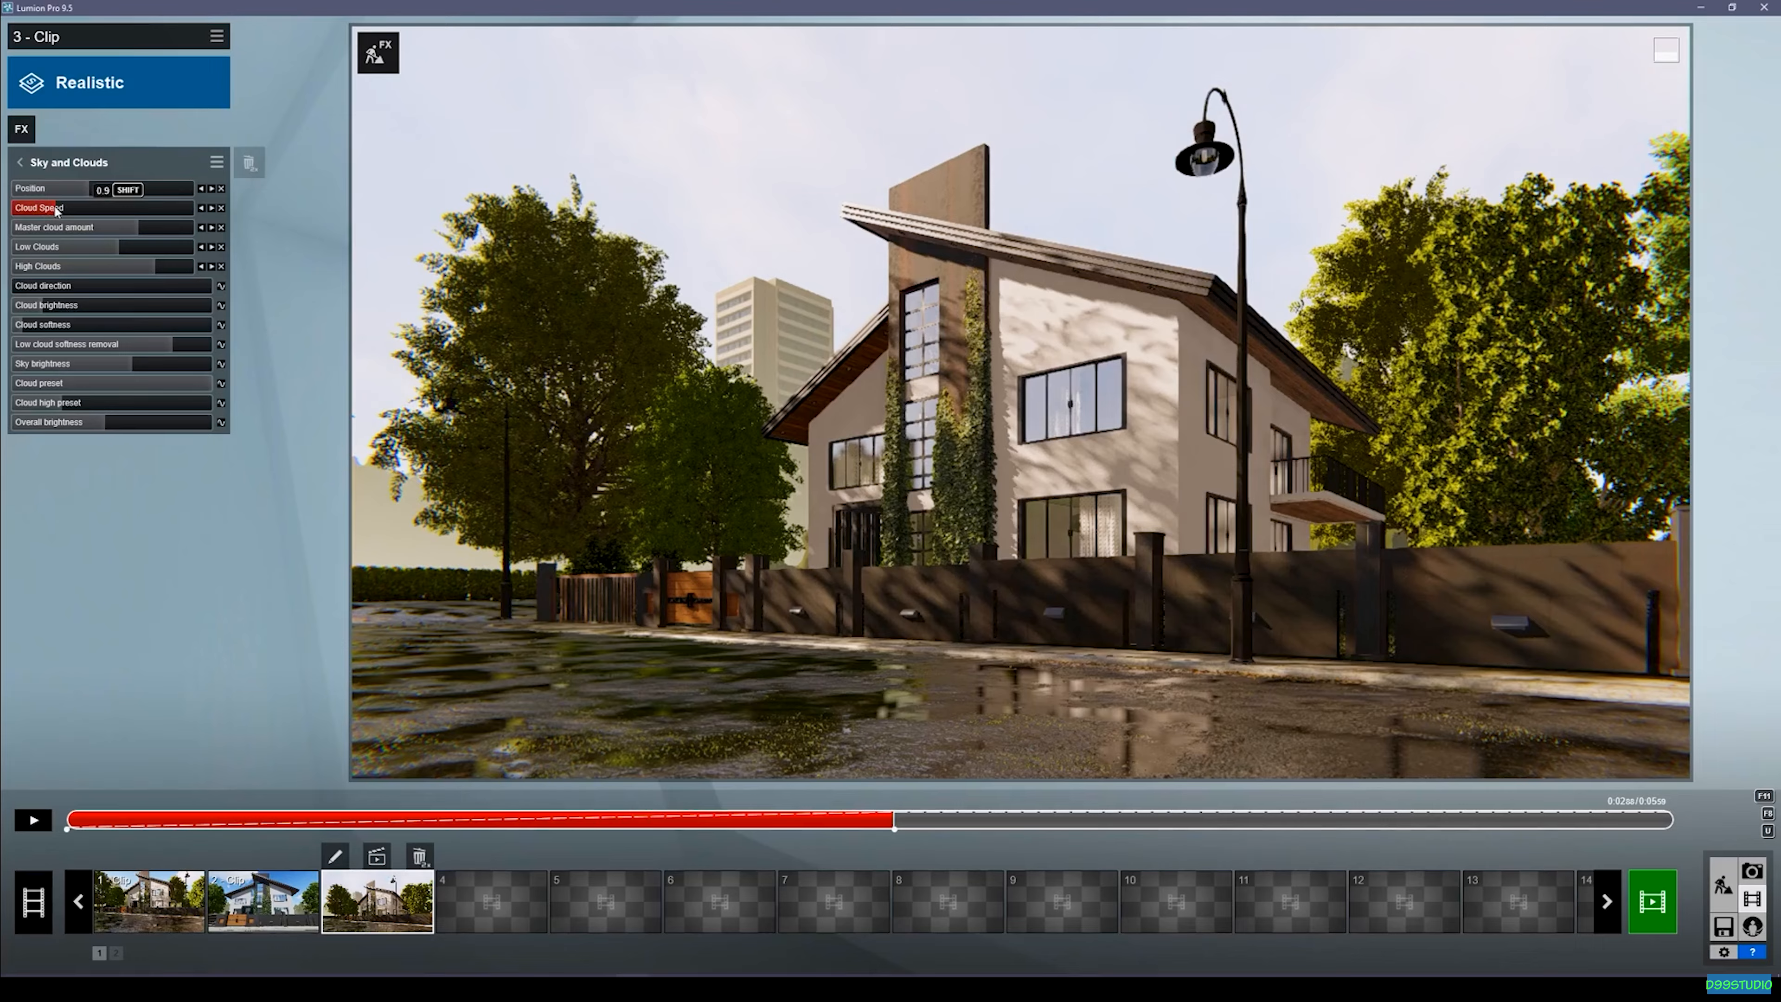
Play clip 3 to check the cloud movement.
left_click(33, 820)
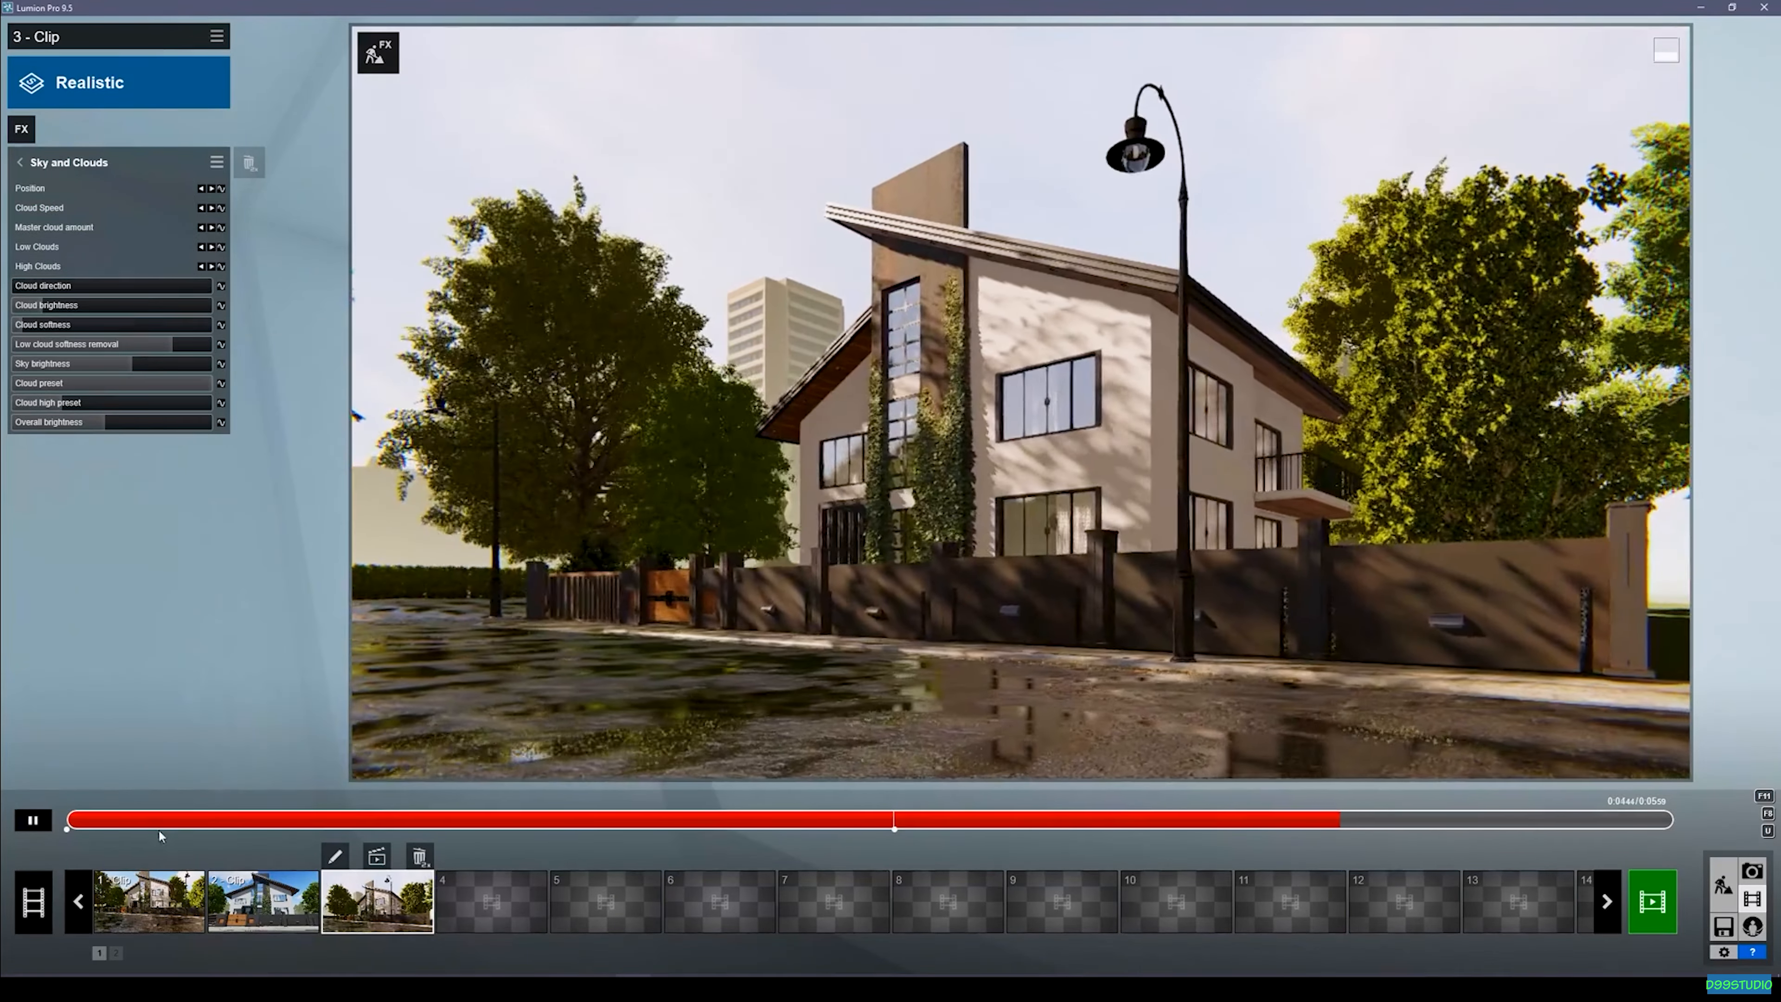
left_click(70, 820)
left_click(35, 819)
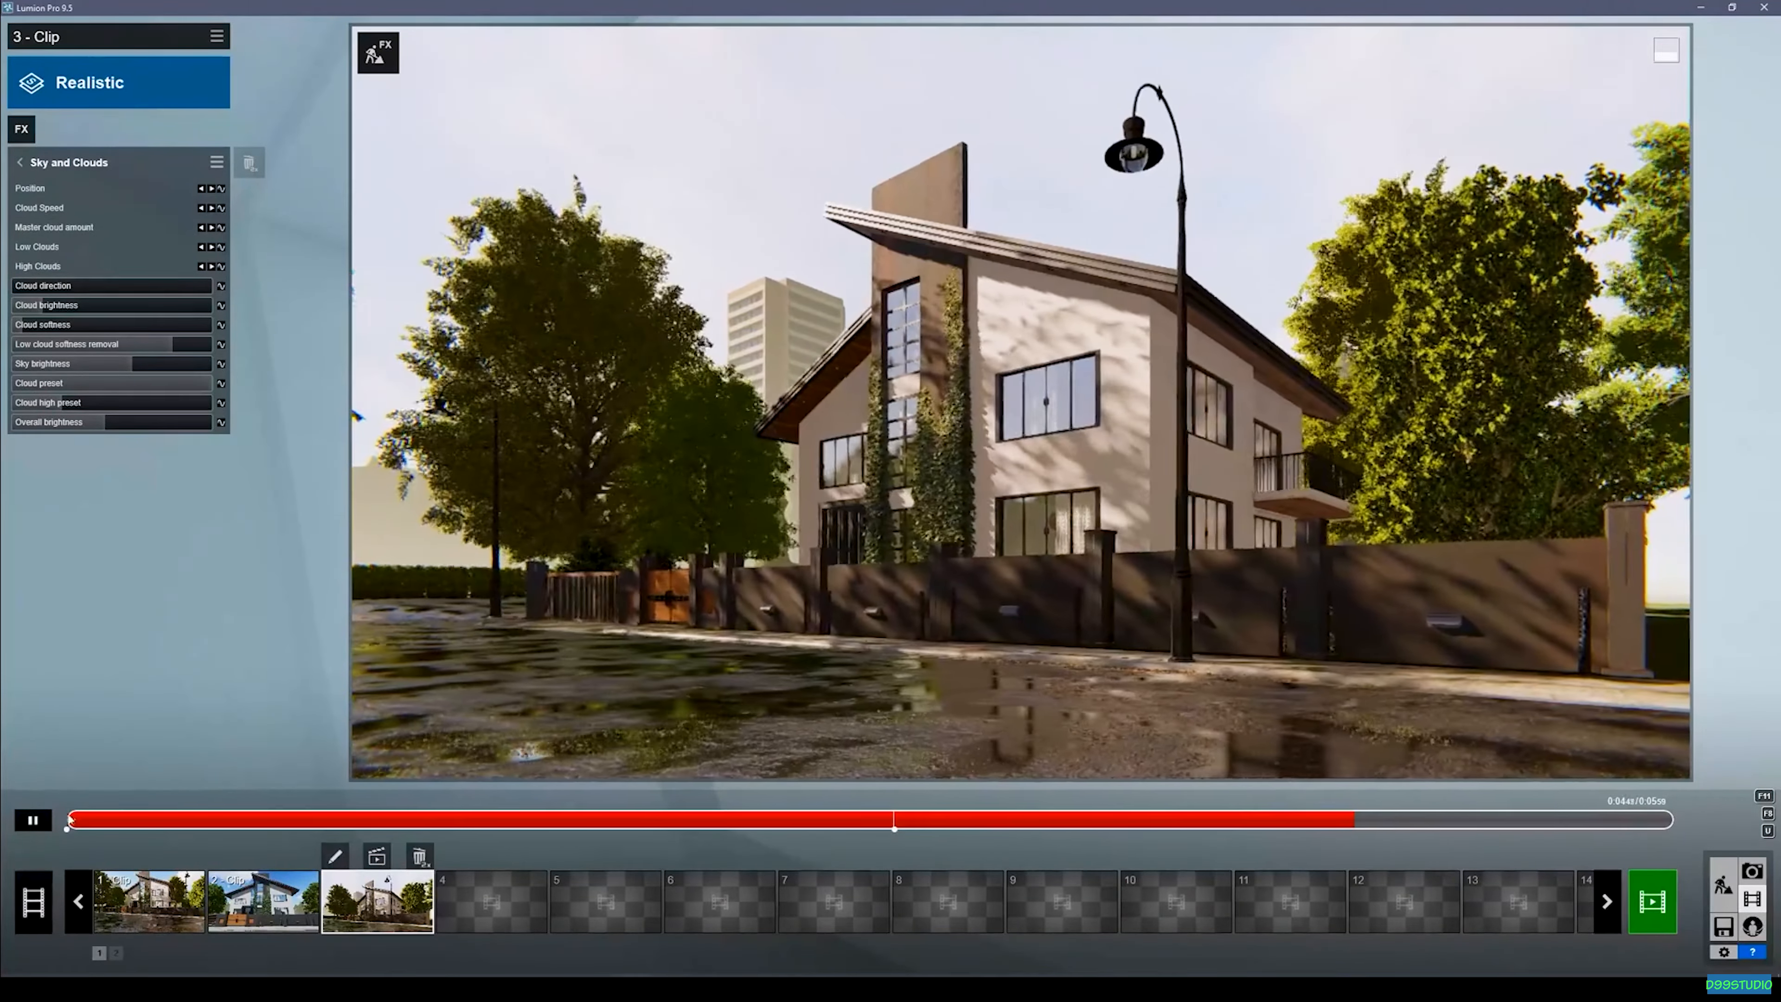
left_click(33, 820)
Keyframe the cloud settings at the clip's end with master, low and high clouds at maximum and higher speed and position.
left_click_drag(1571, 823, 1676, 822)
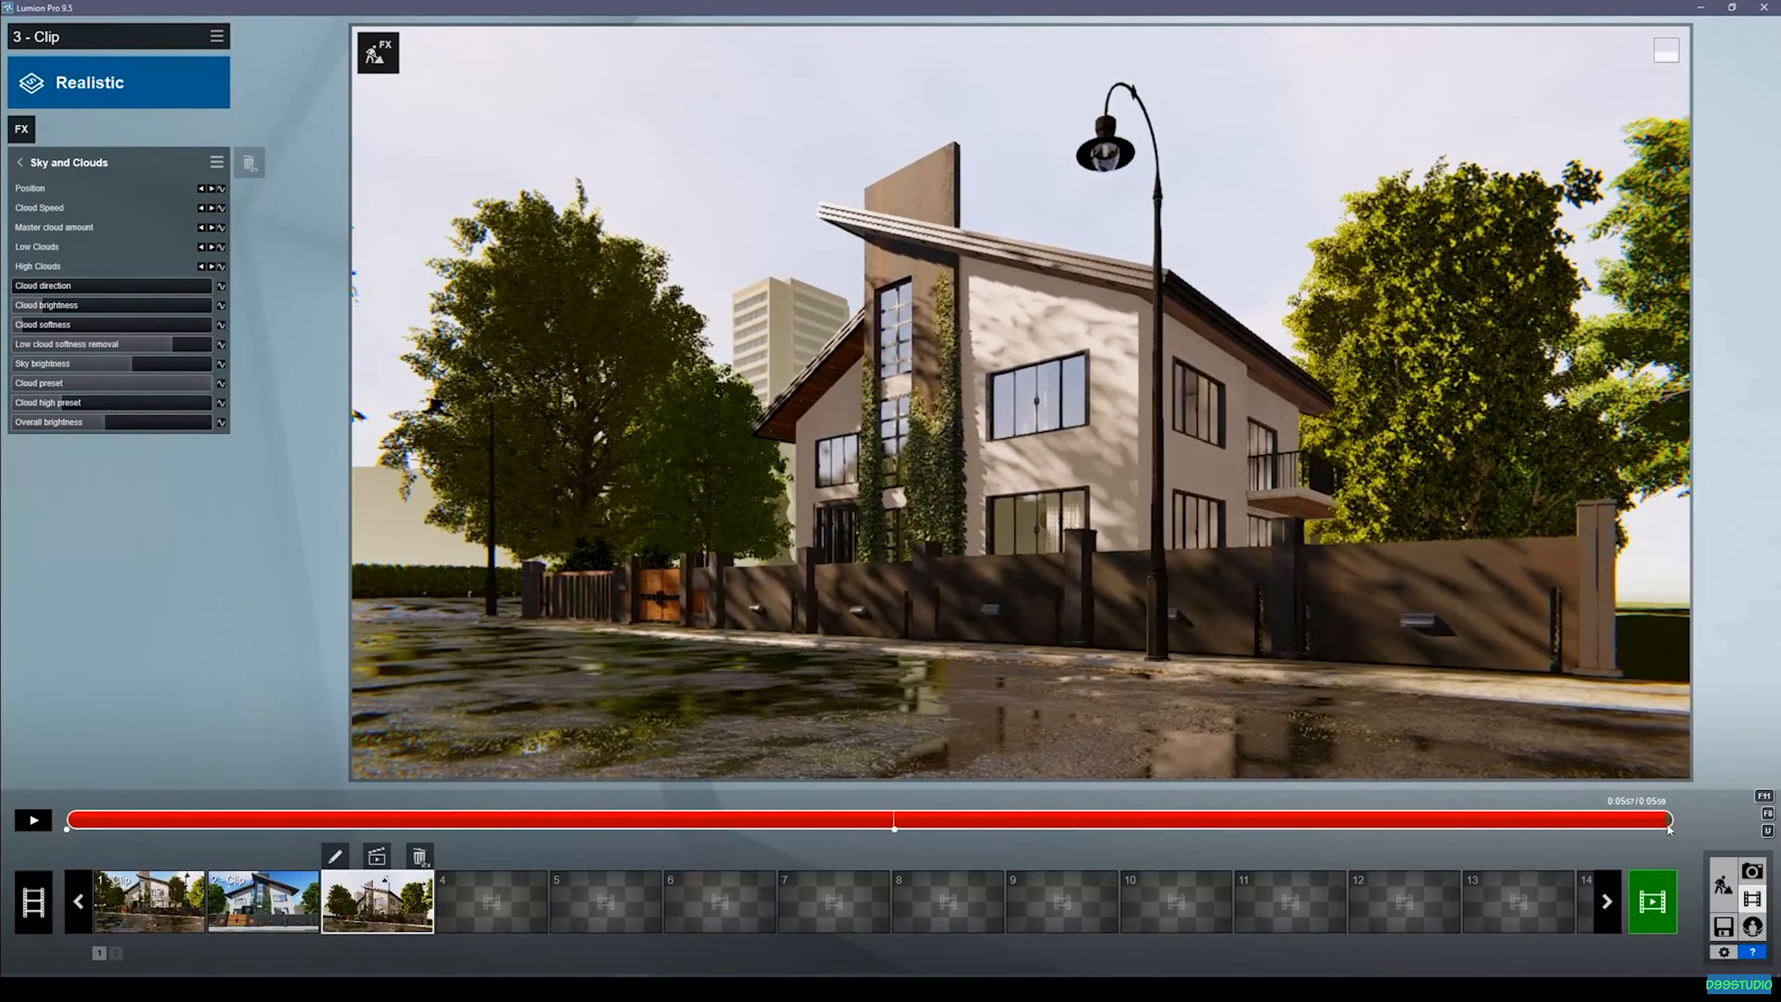
left_click(220, 188)
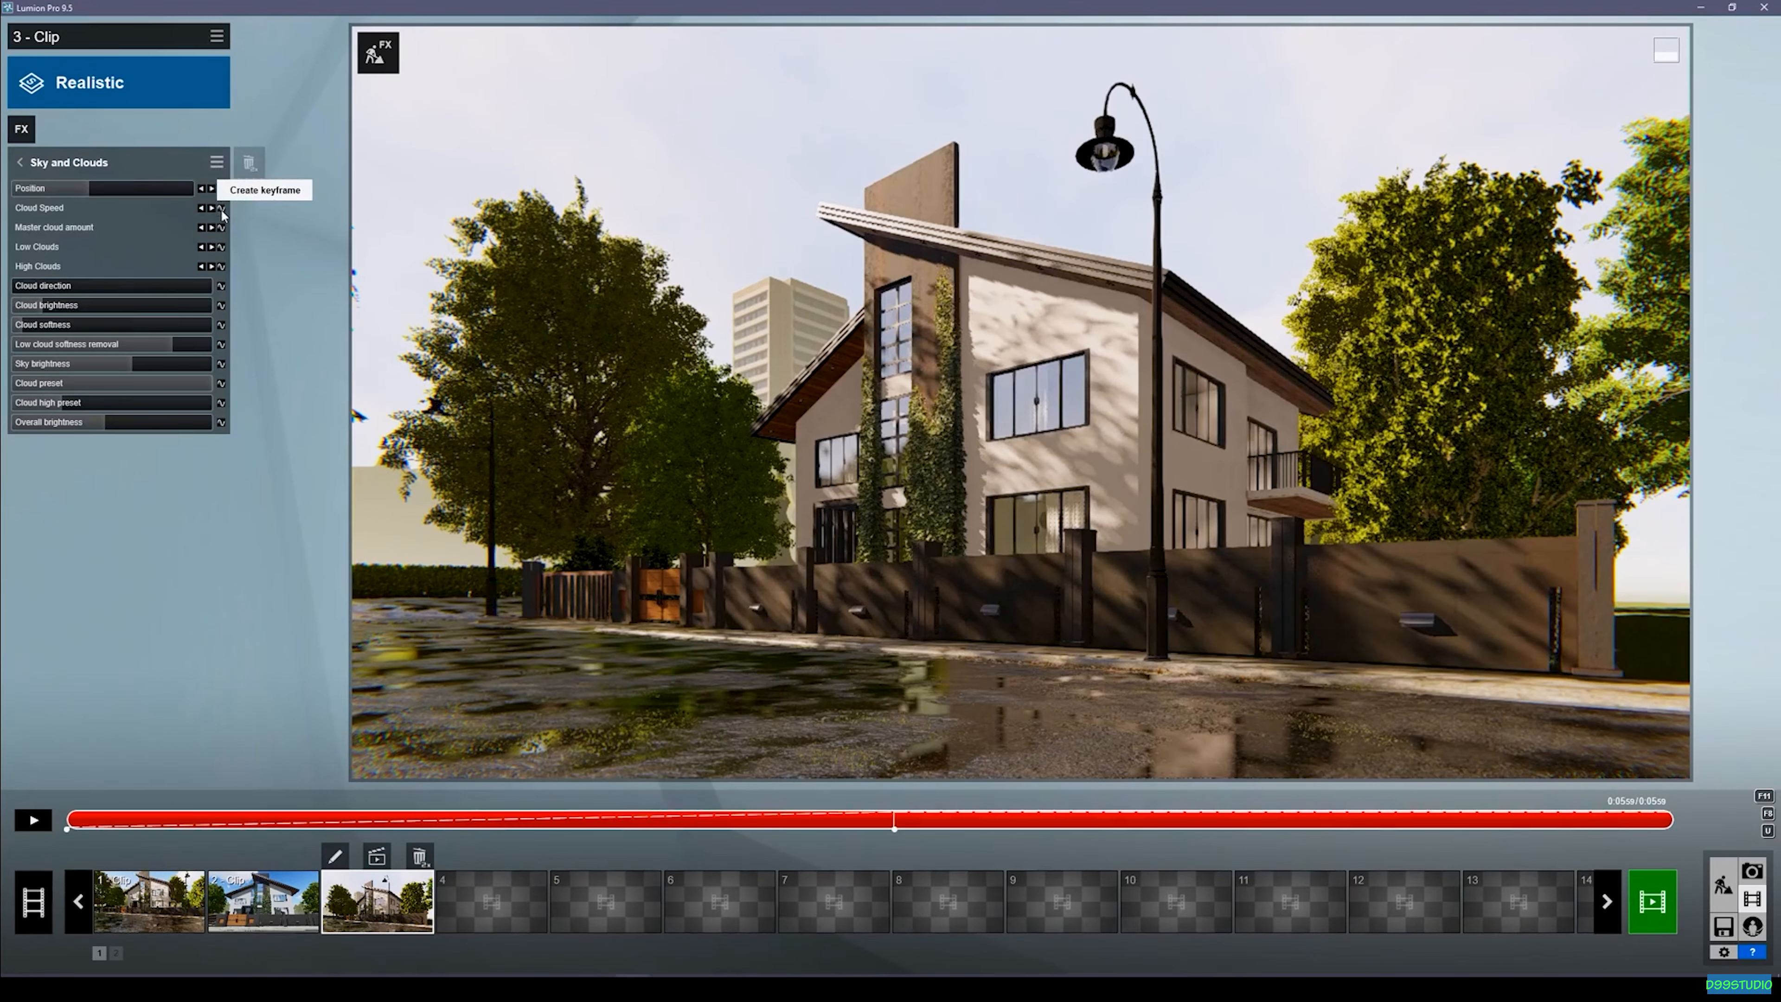
left_click(221, 208)
left_click(220, 227)
left_click(220, 247)
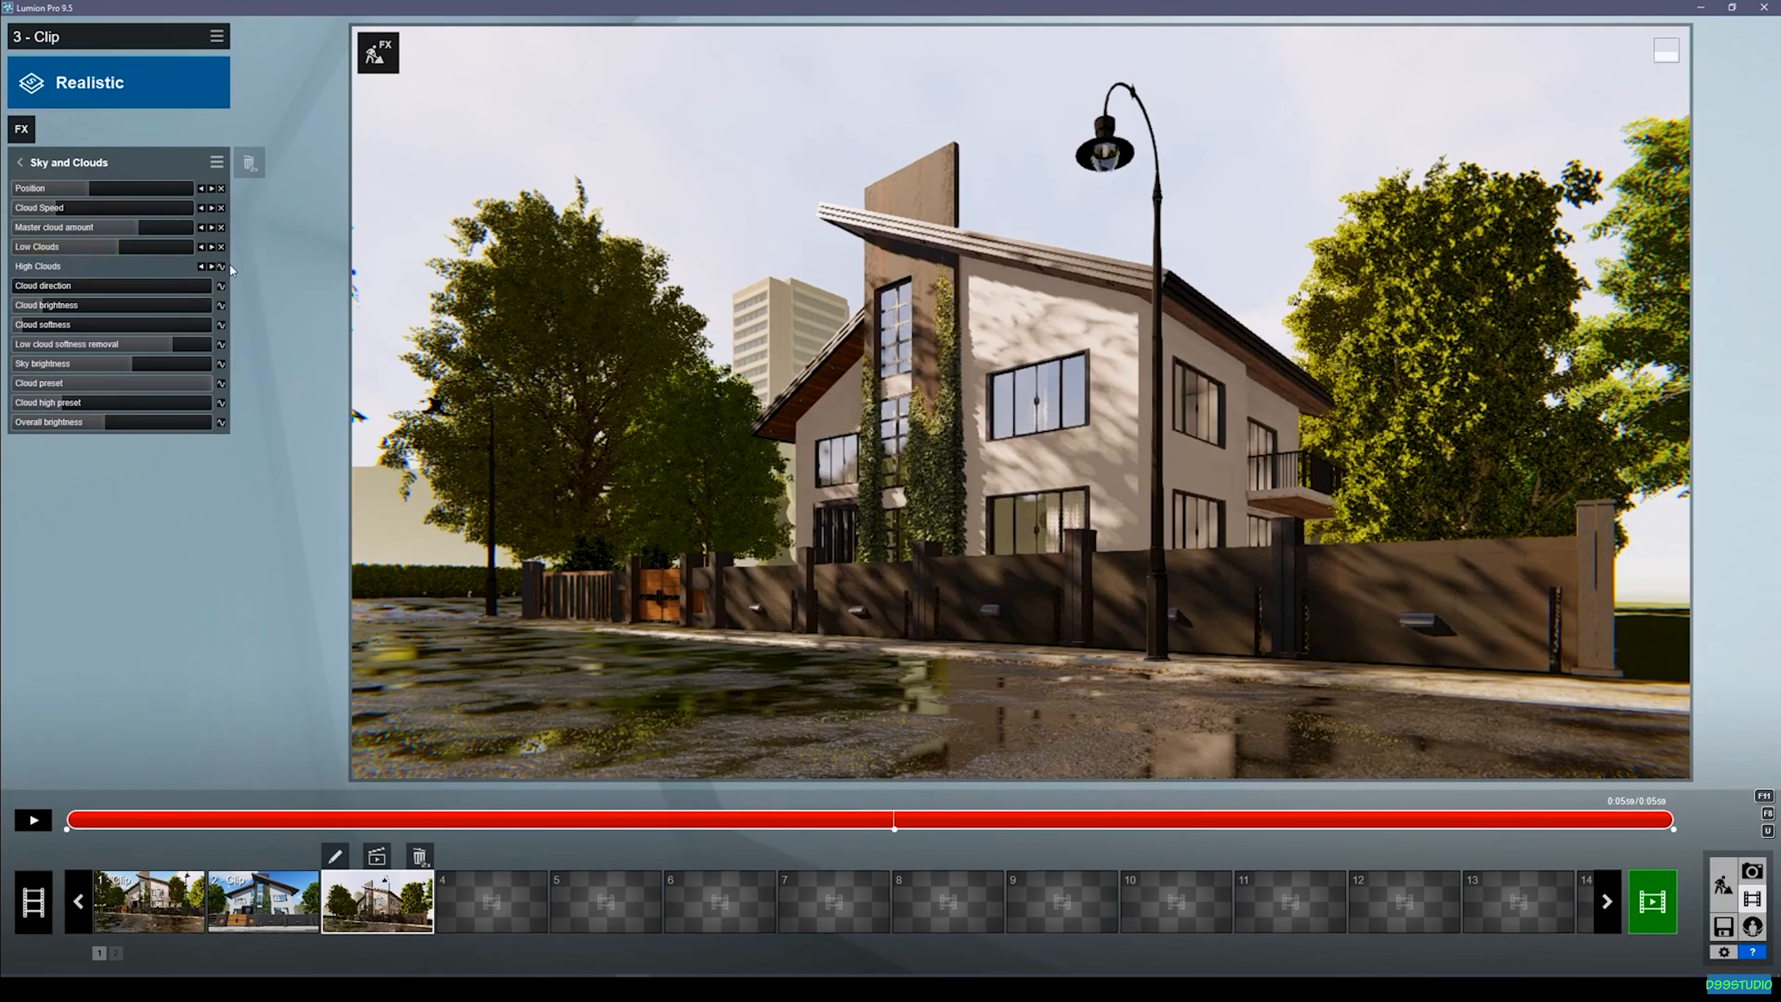
left_click_drag(153, 226, 228, 249)
left_click_drag(165, 266, 234, 267)
left_click_drag(59, 206, 147, 192)
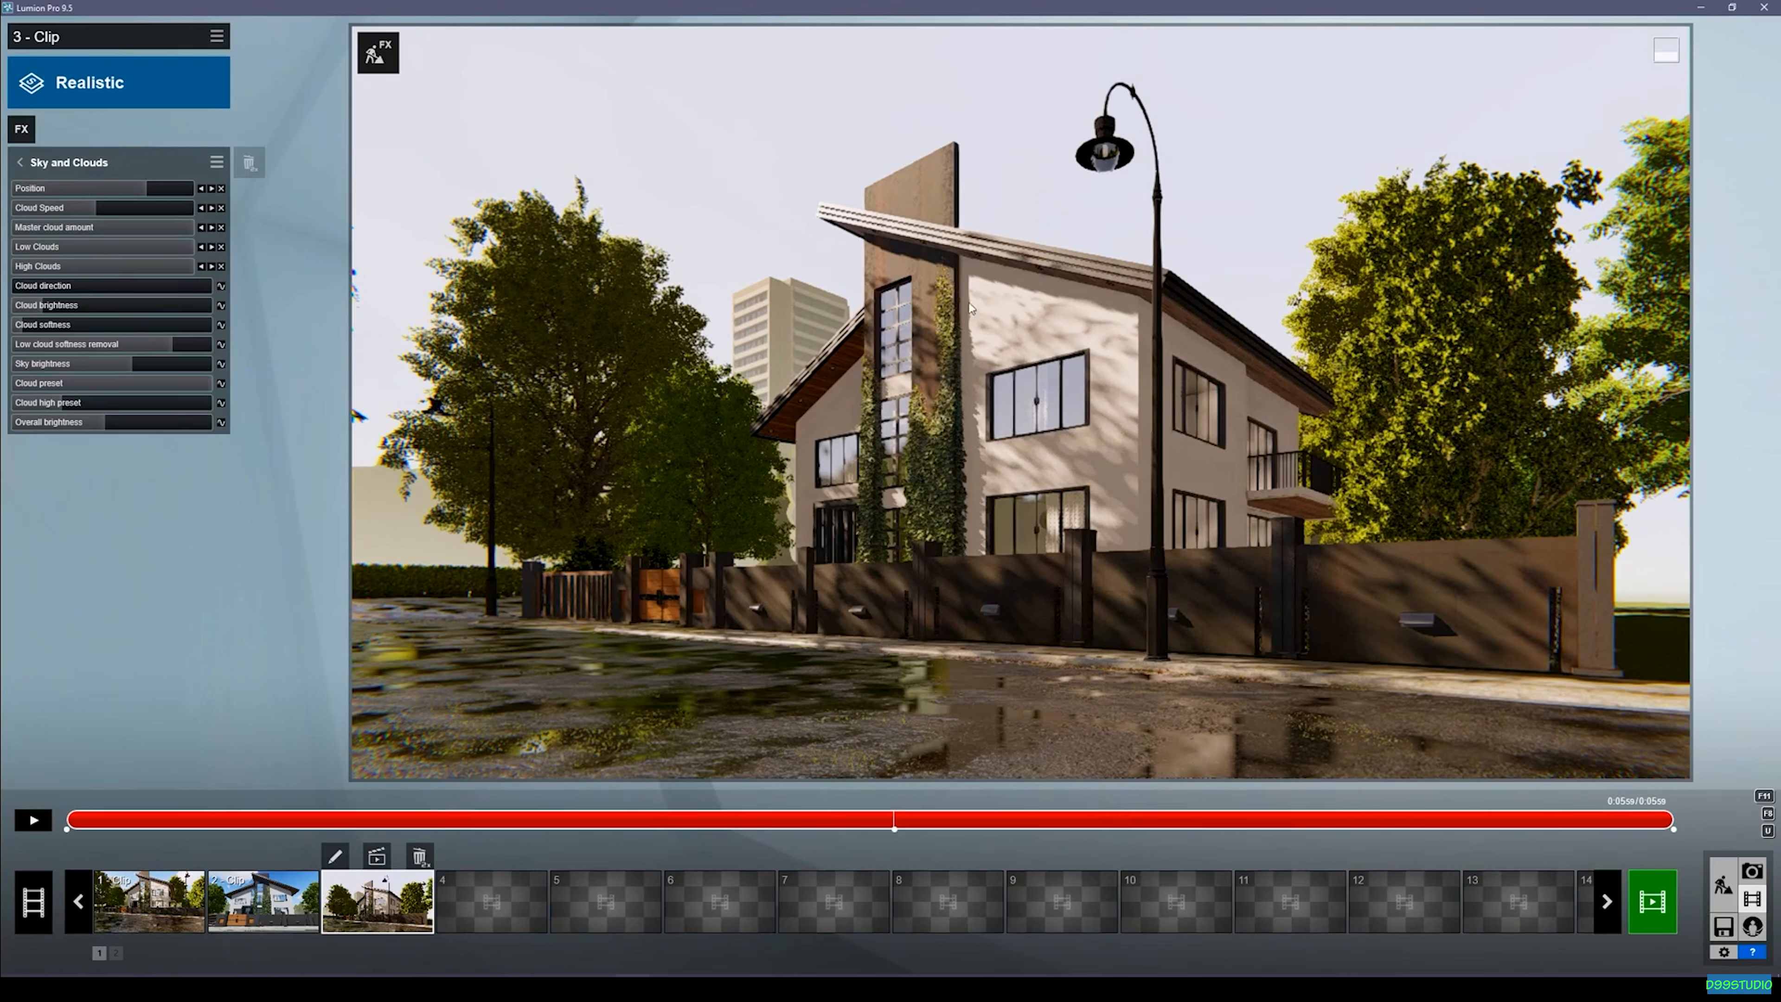
Edit the Sun effect and keyframe sun height, heading and brightness at the clip's start.
left_click(19, 162)
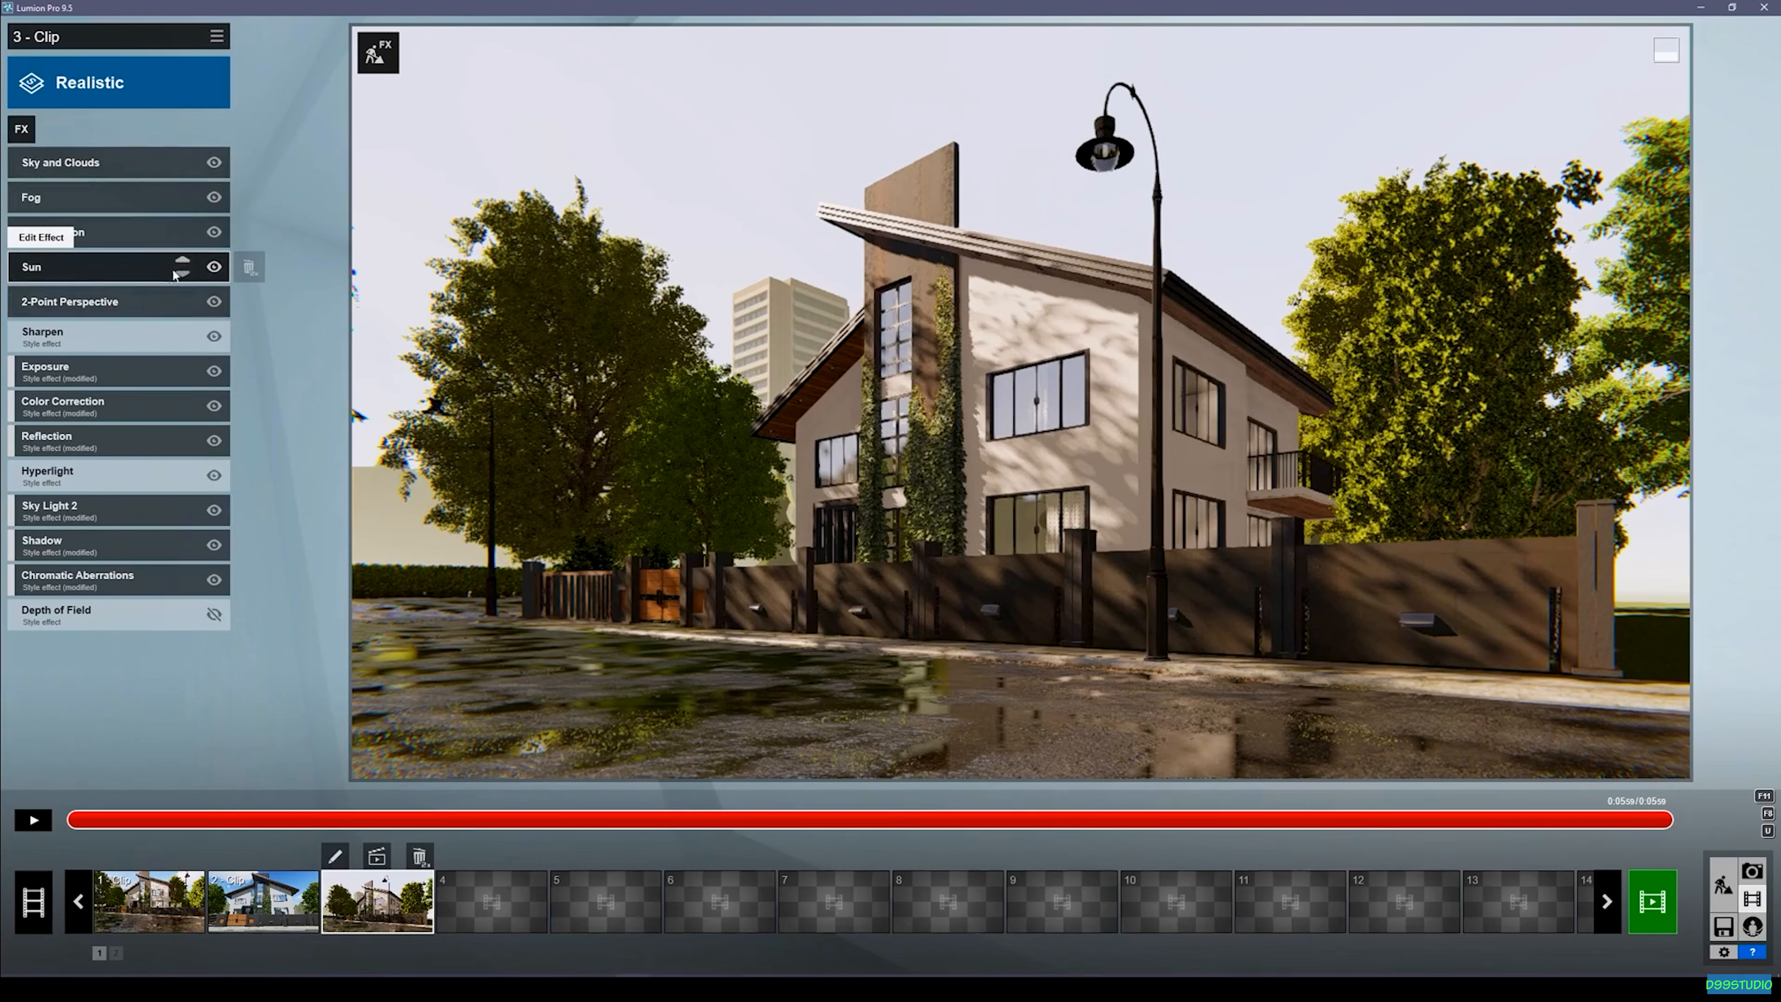
left_click(73, 267)
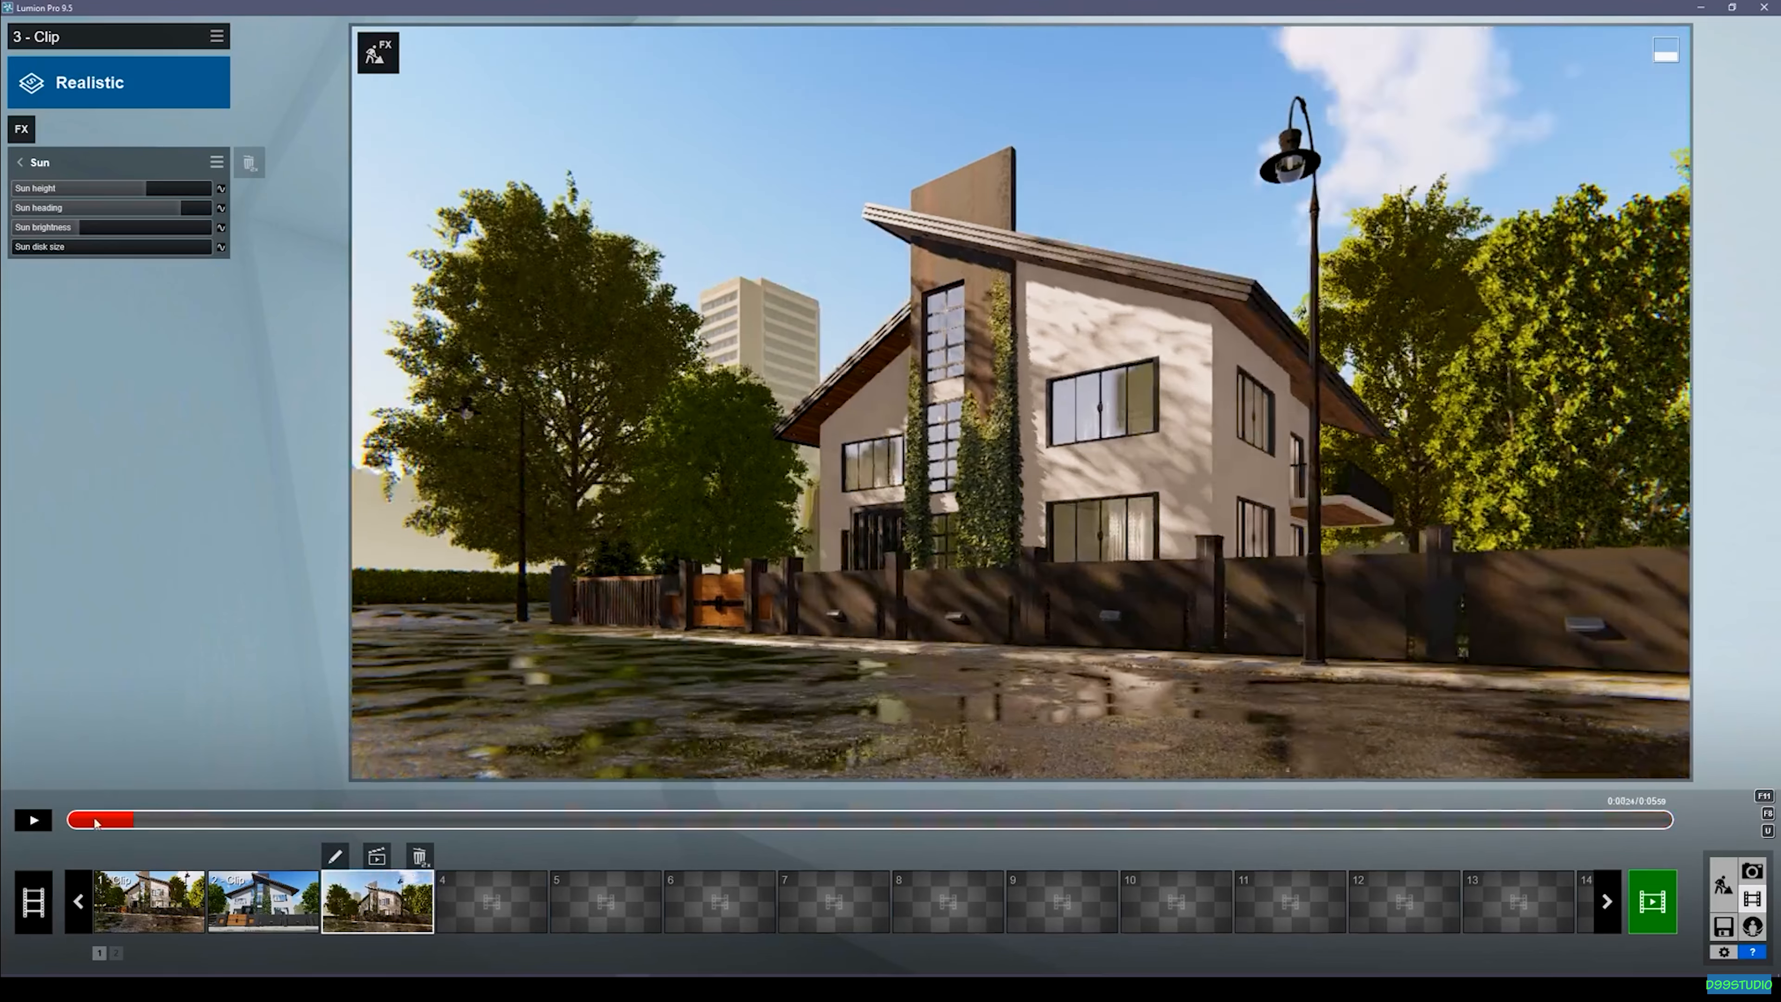
left_click(222, 209)
left_click(221, 227)
Keyframe the sun at about 2.4 s with brightness 0 and a reduced heading and height.
left_click_drag(332, 821, 761, 831)
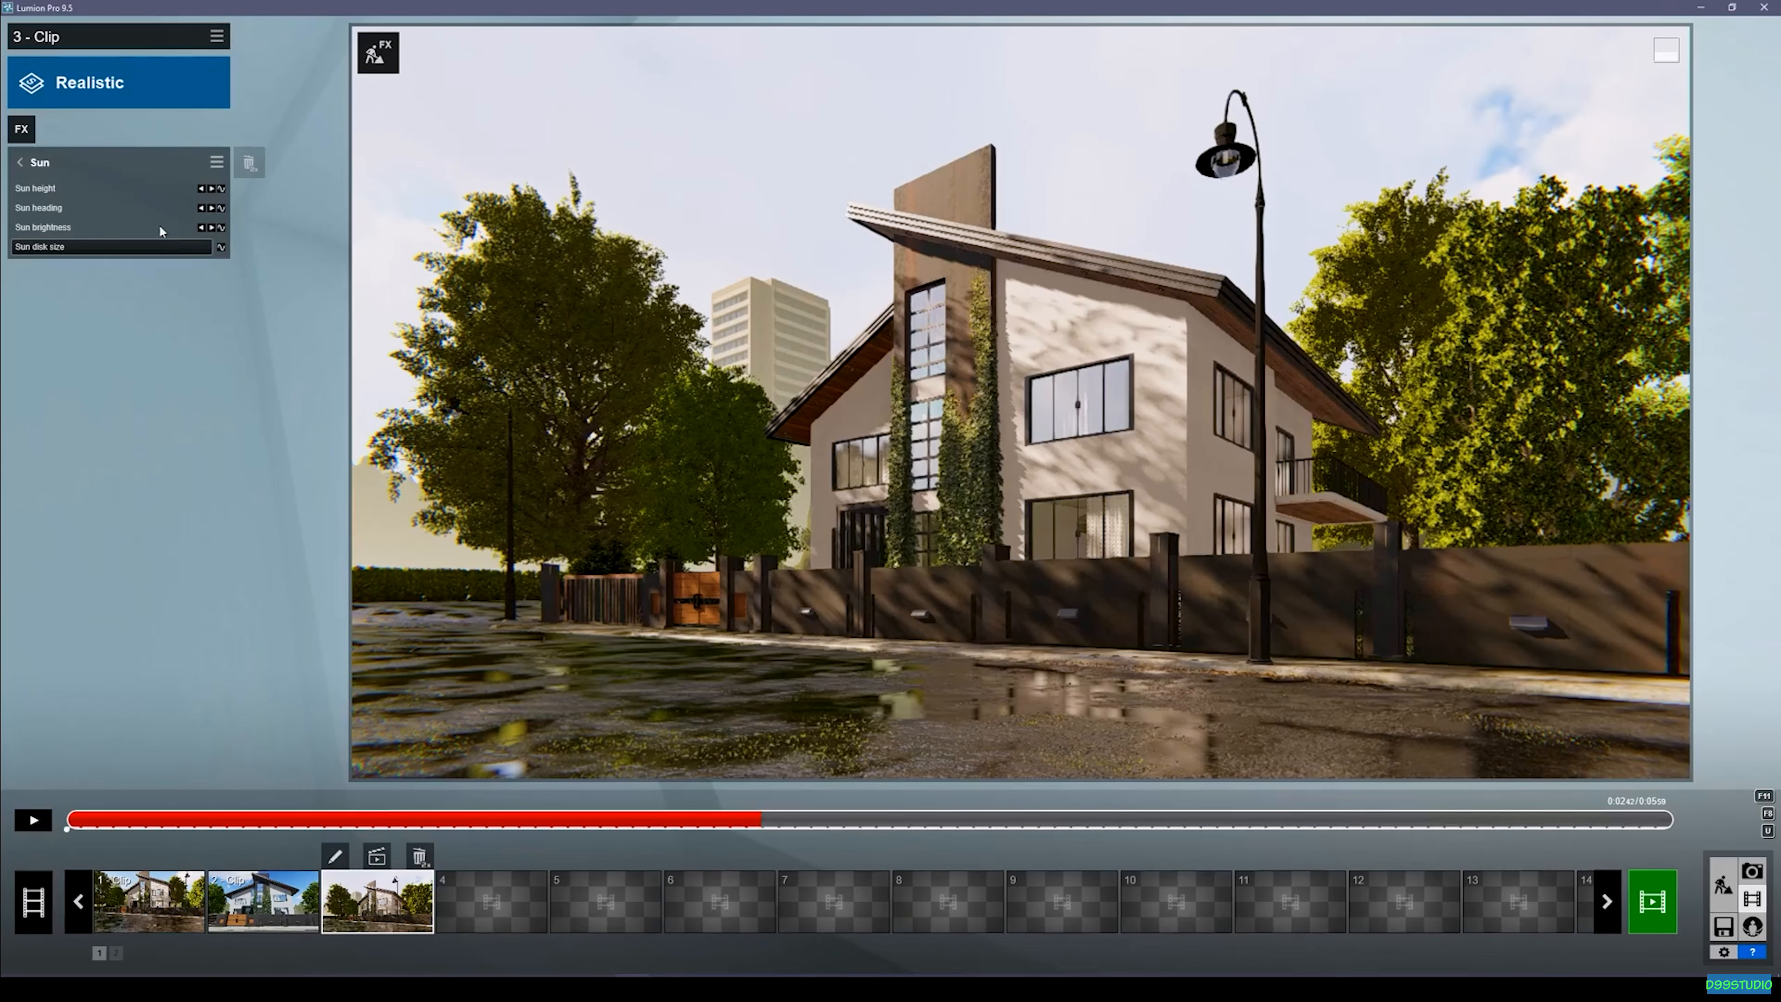
left_click(220, 227)
left_click(221, 208)
left_click(221, 189)
left_click_drag(75, 227, 15, 229)
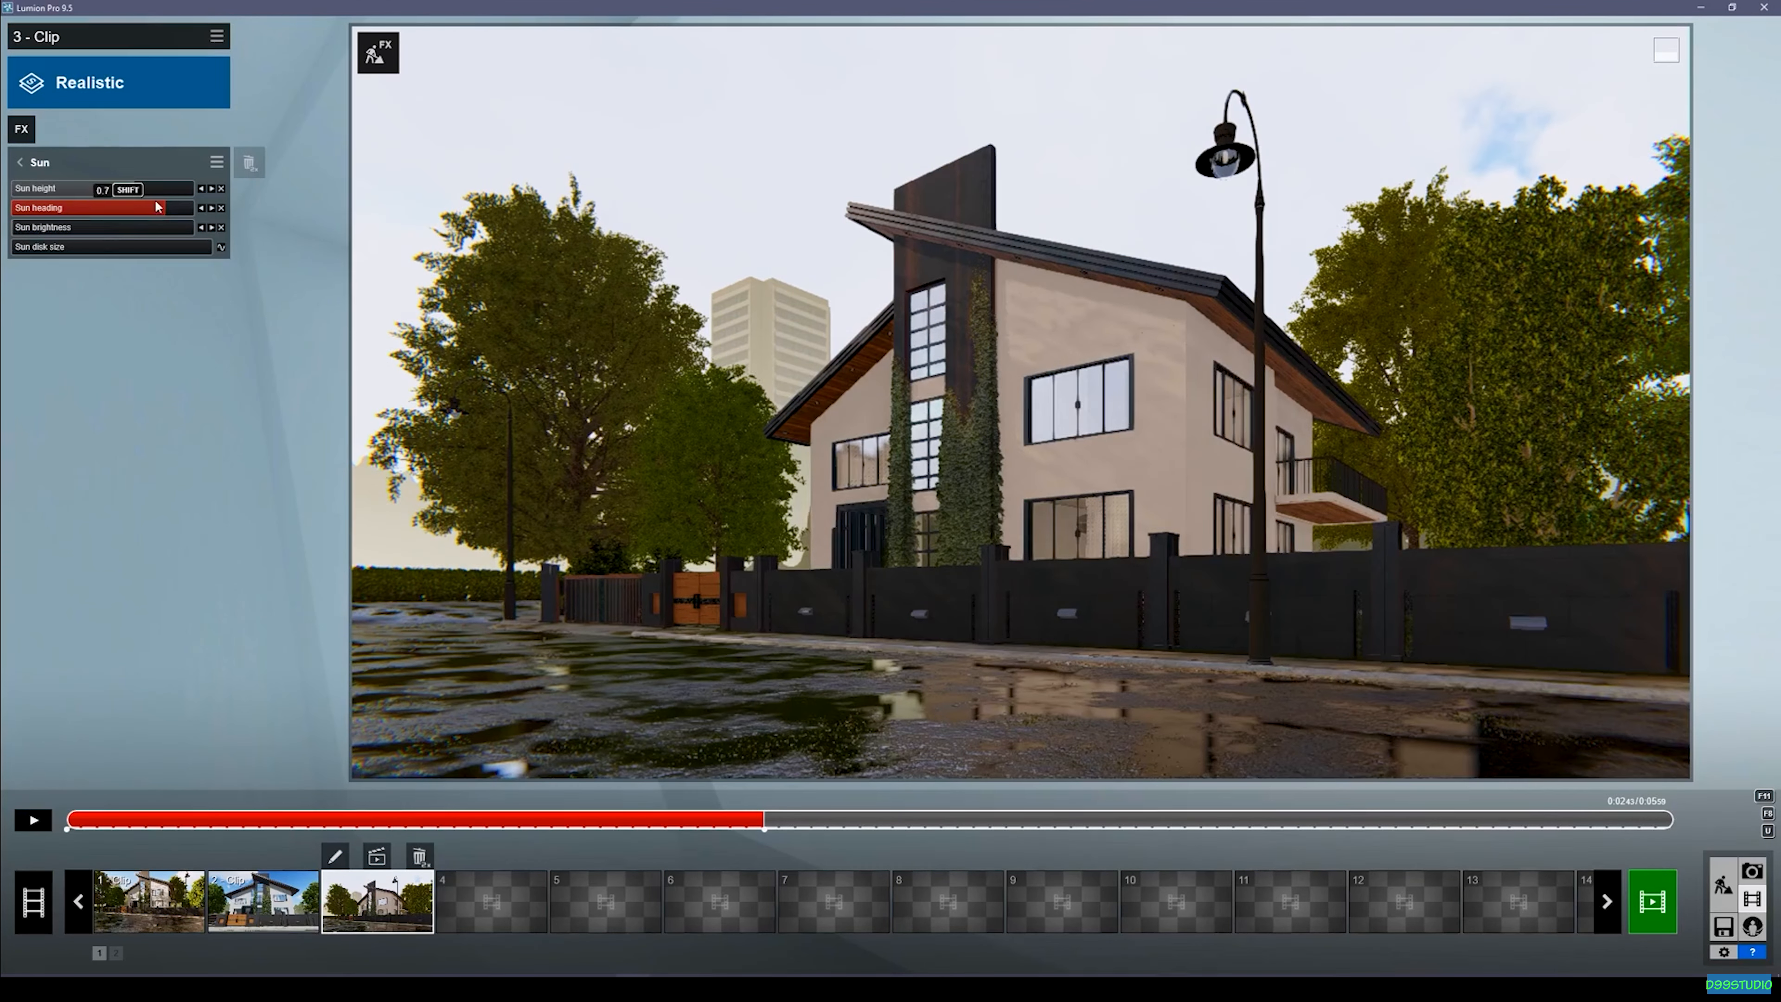
left_click_drag(168, 211, 122, 189)
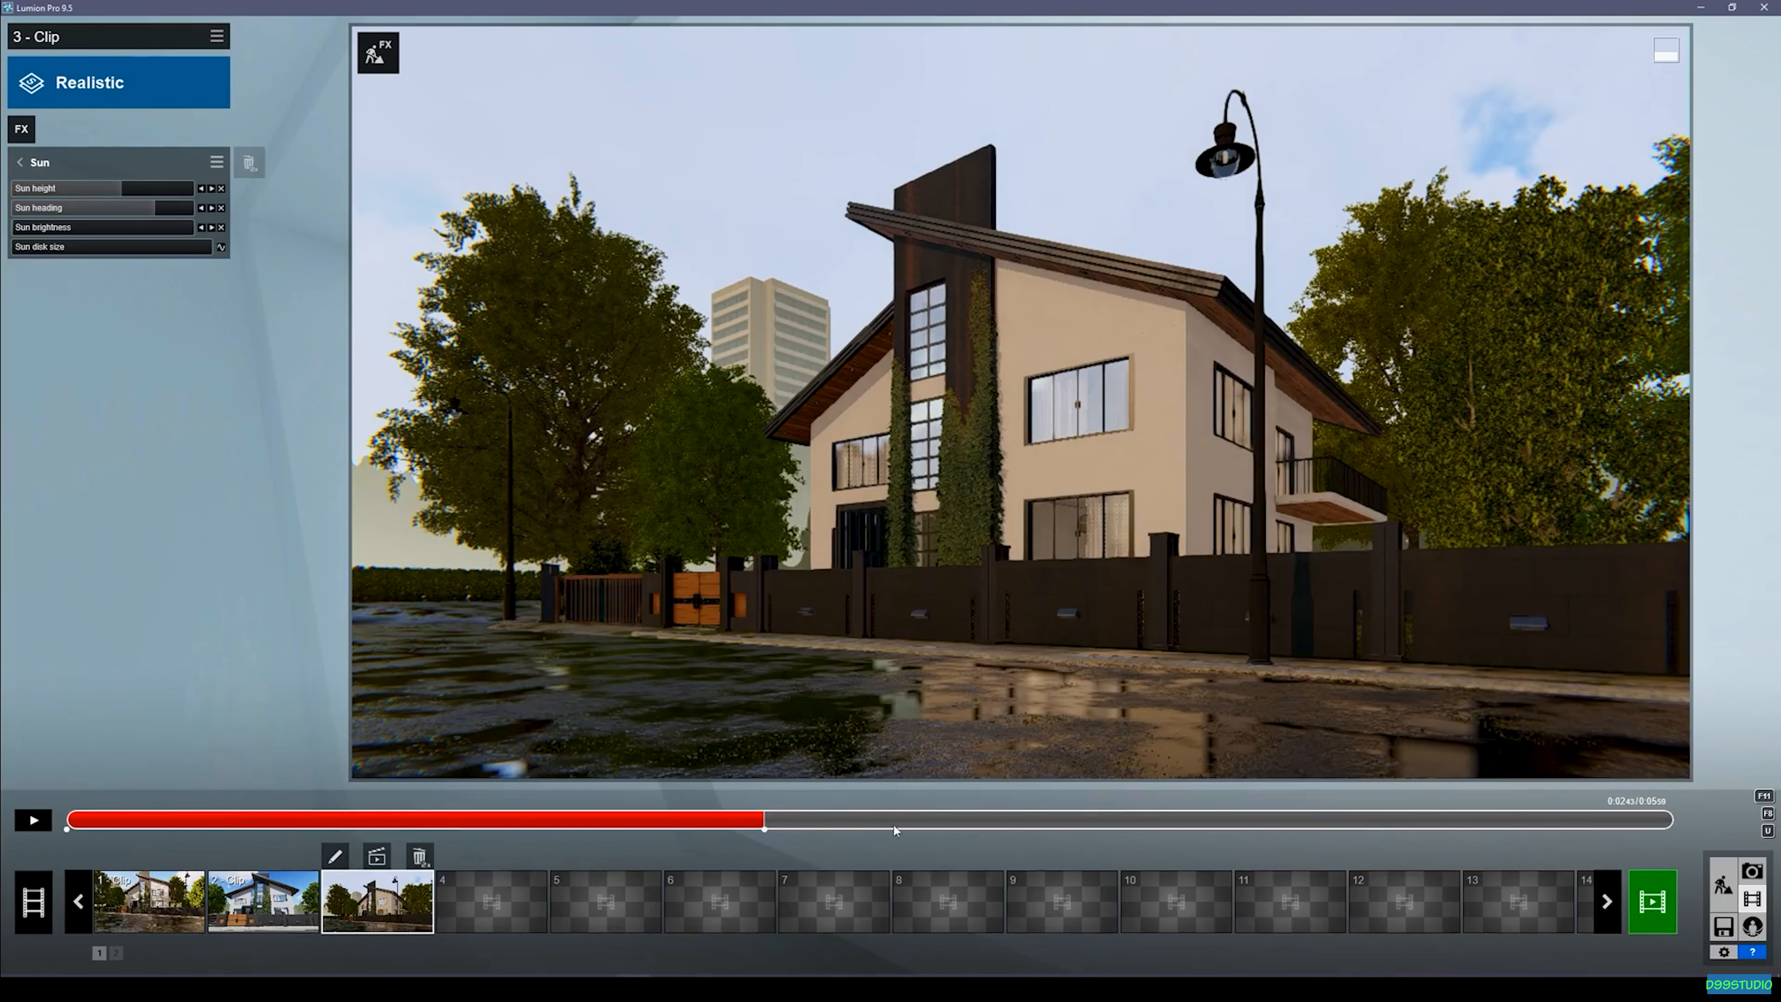
Keyframe the sun at the clip's end with brightness 0, a slightly higher heading and a lower sun height.
left_click_drag(803, 825, 1673, 821)
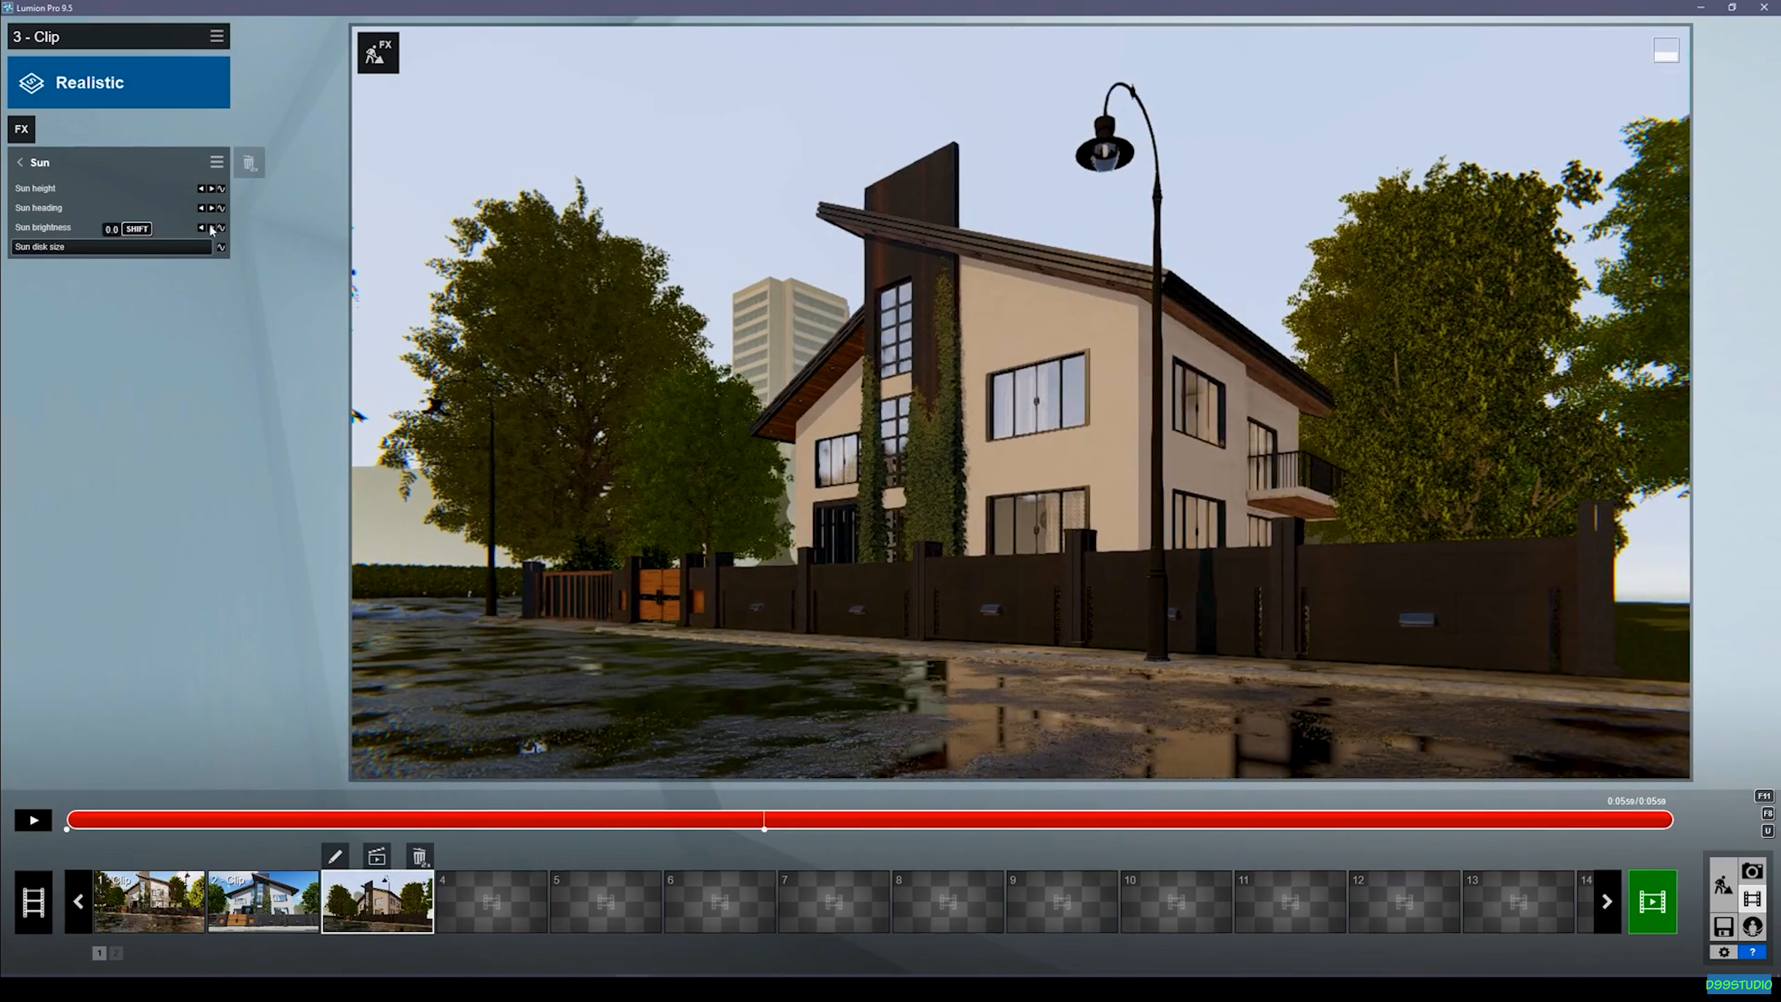
left_click(221, 227)
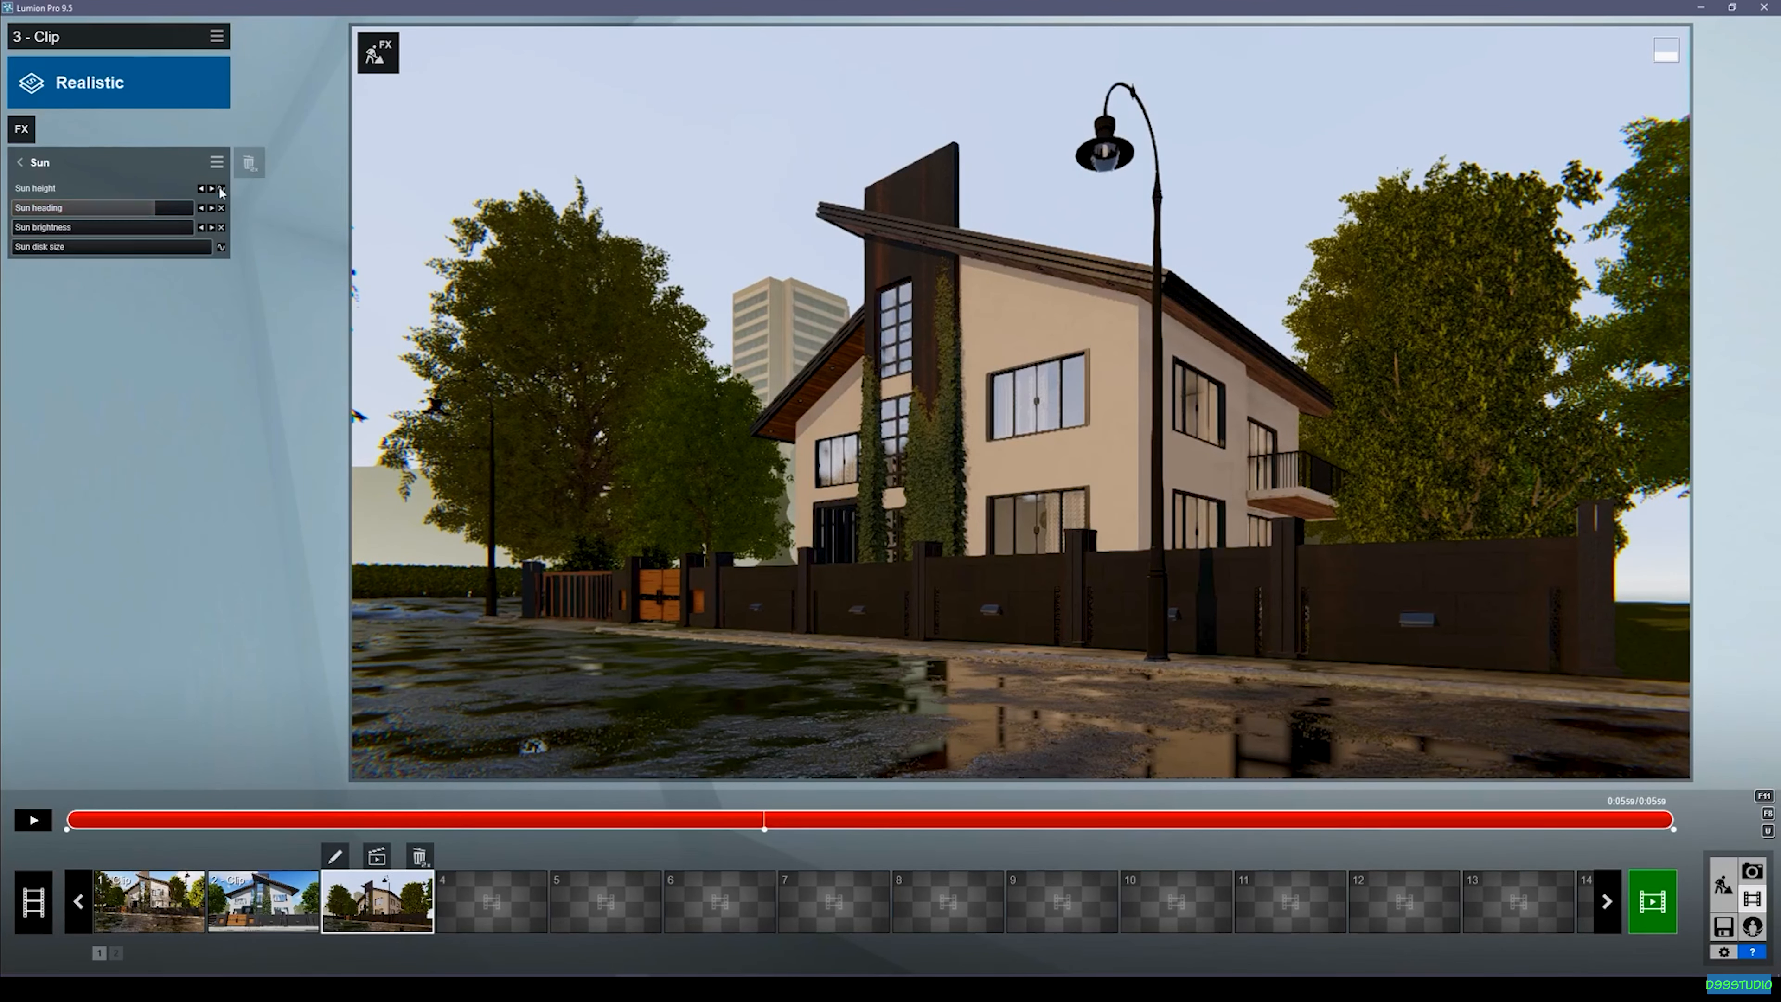
left_click_drag(153, 225, 9, 233)
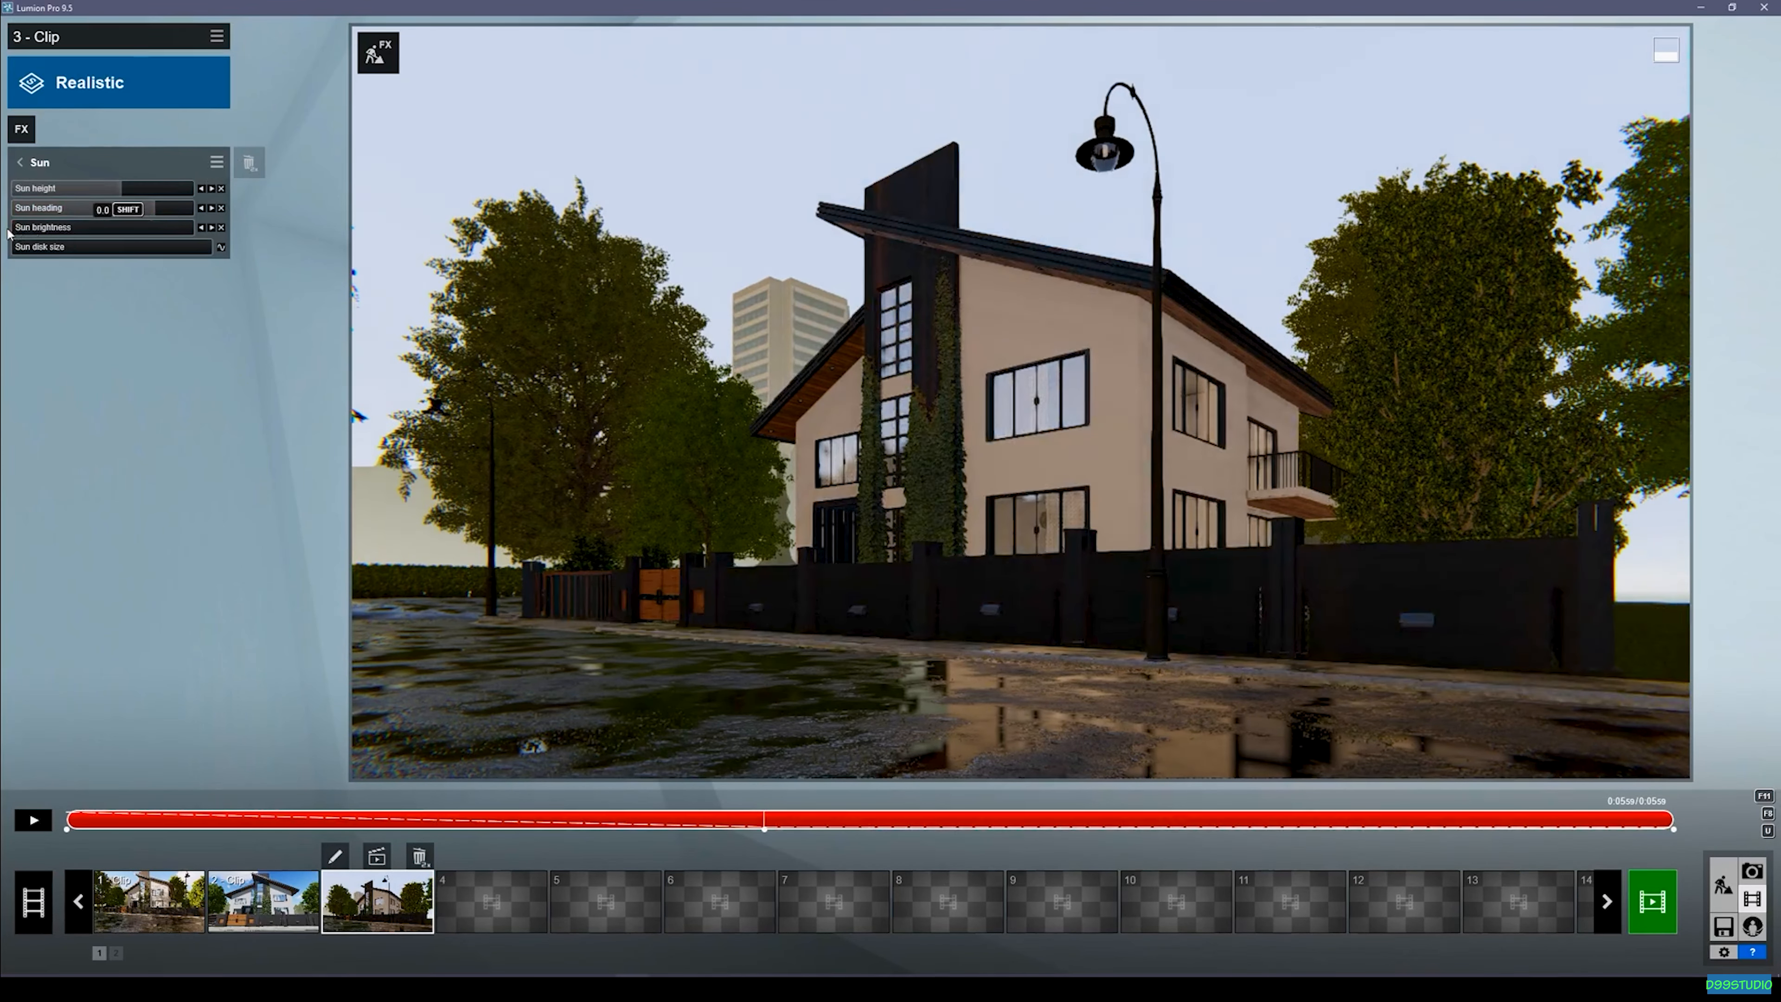
left_click_drag(156, 217, 114, 193)
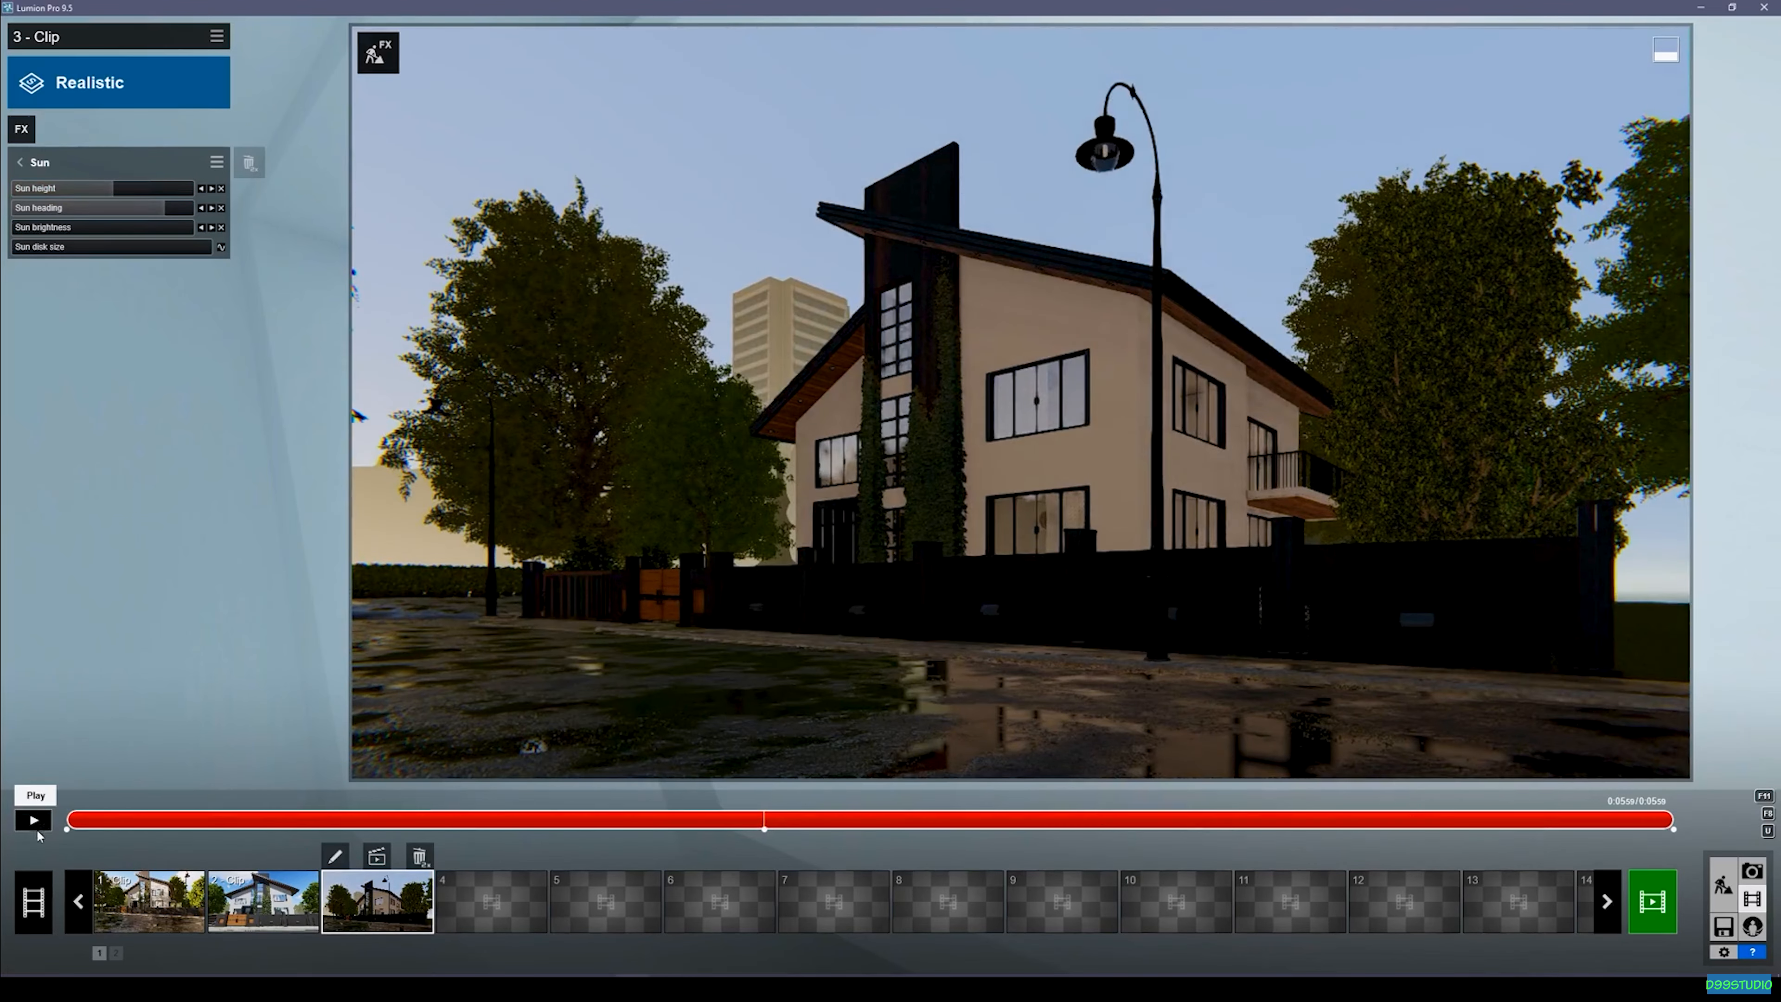
Preview the sun and cloud animation, and keyframe the precipitation phase at the clip's start.
left_click(37, 832)
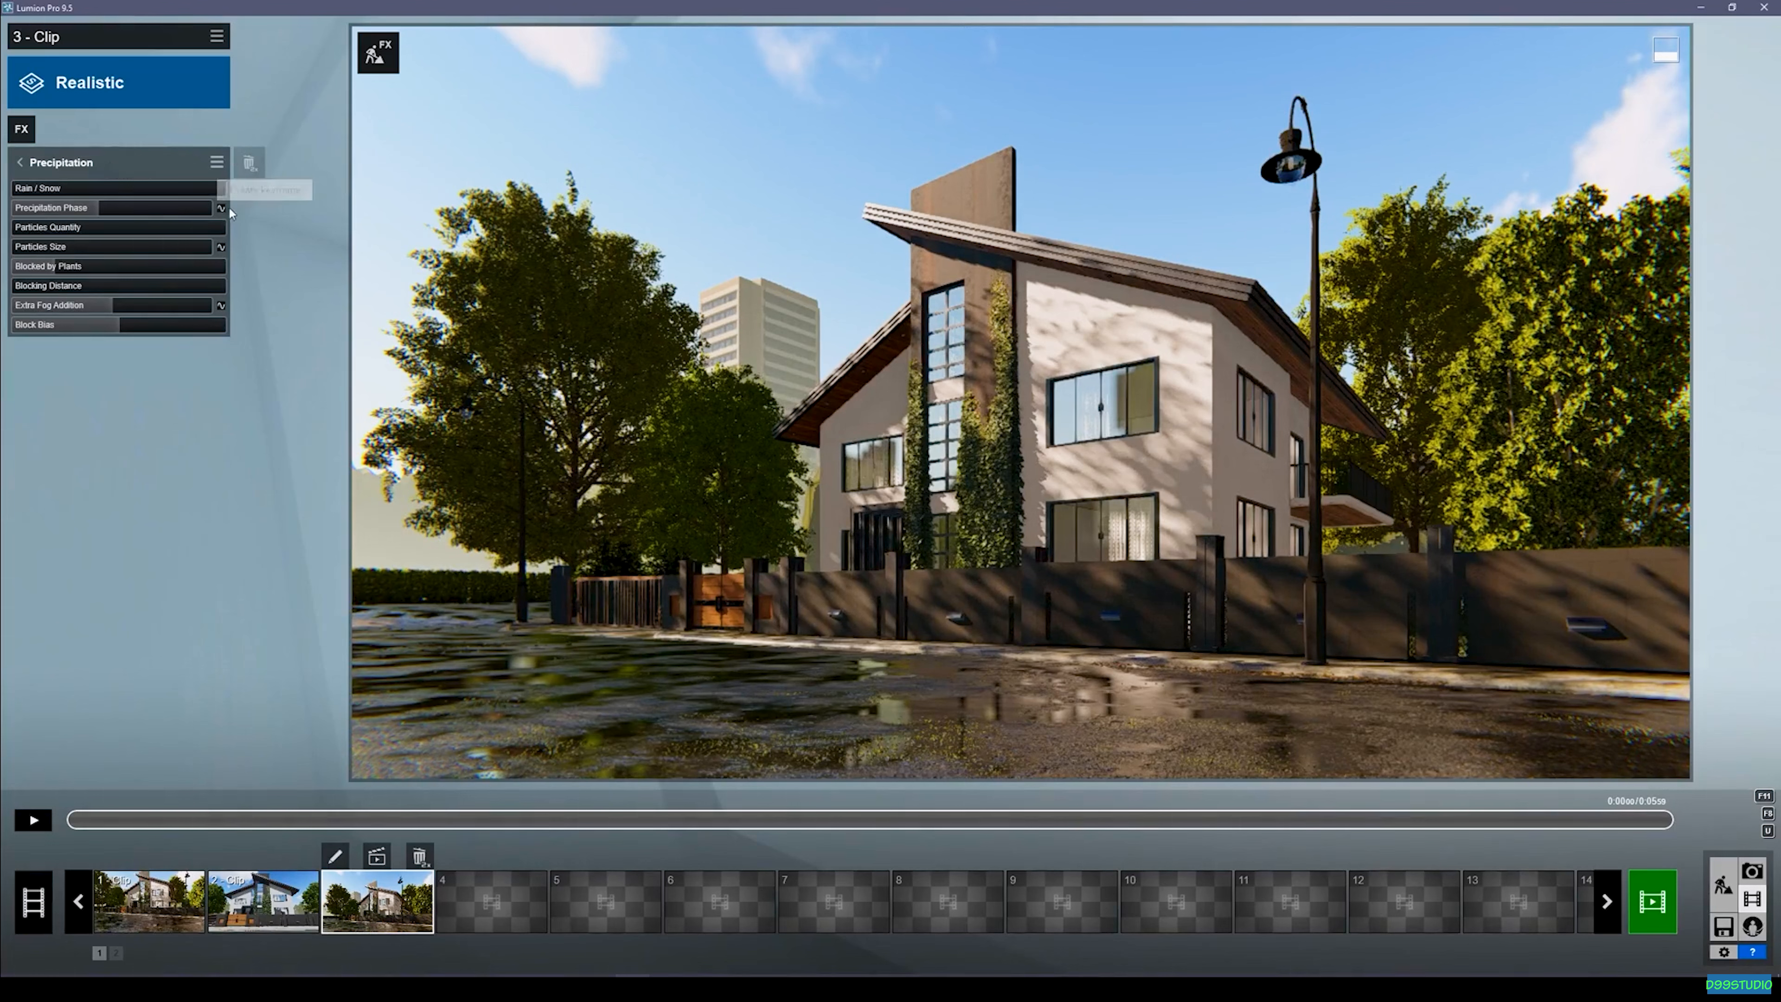
left_click(221, 208)
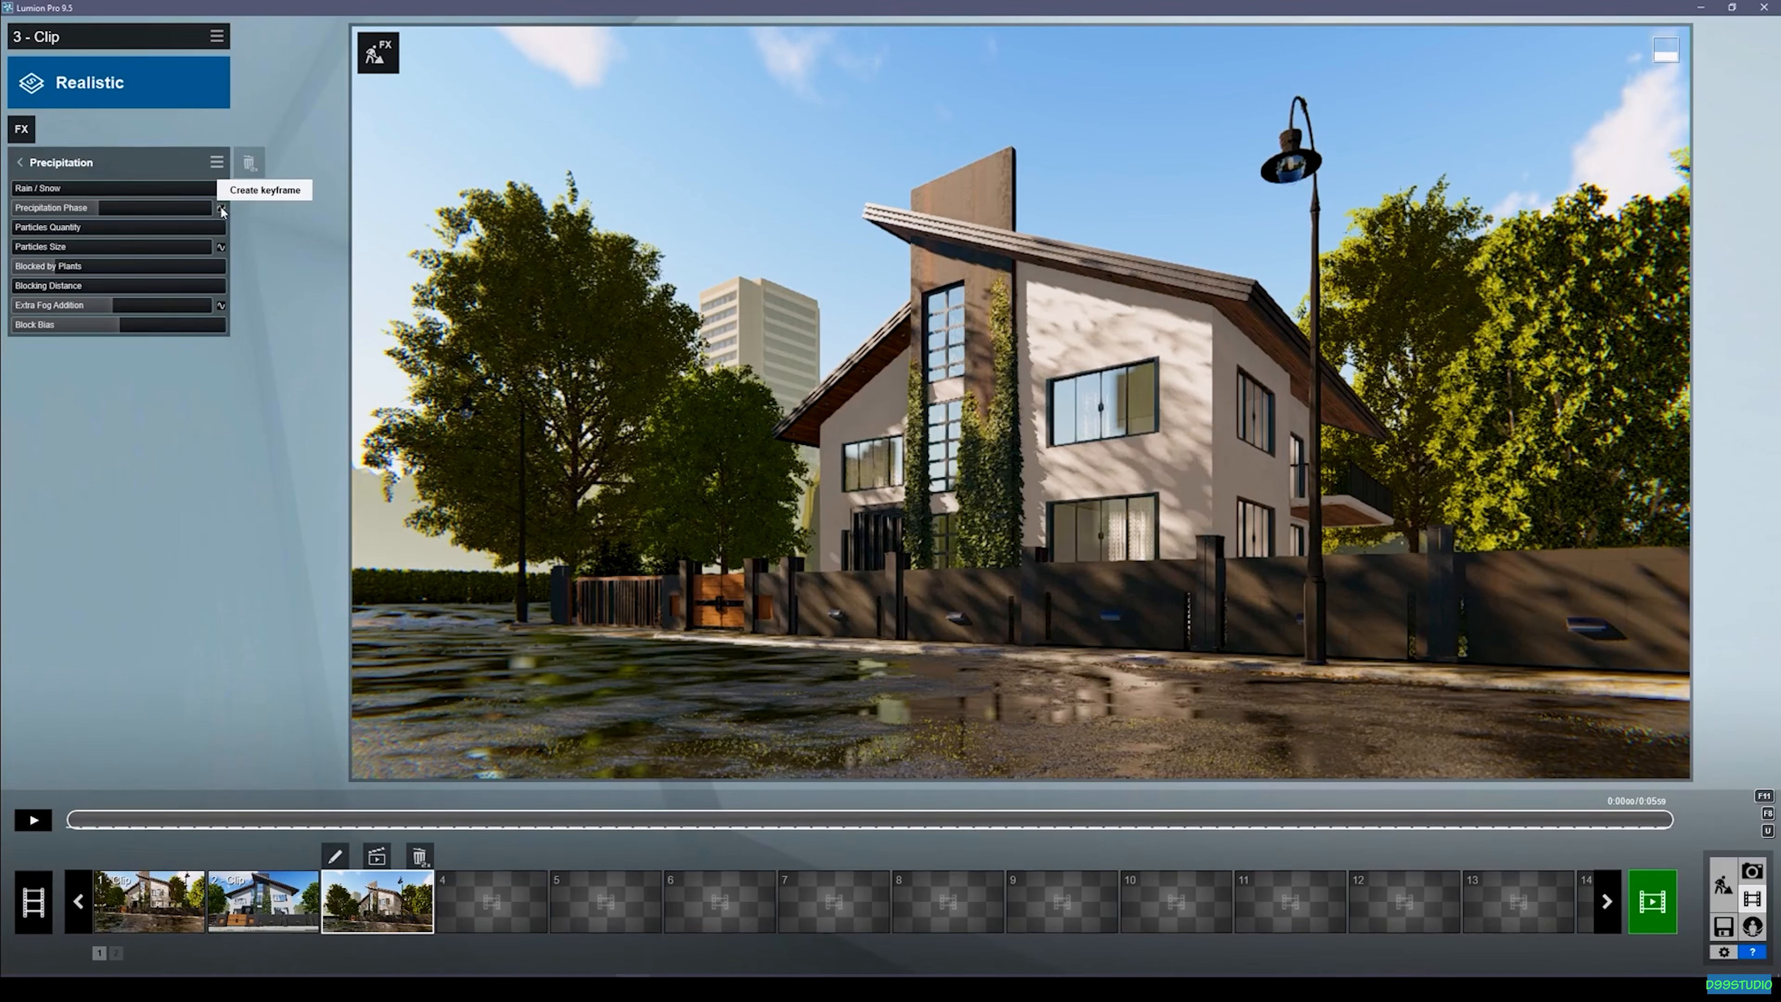